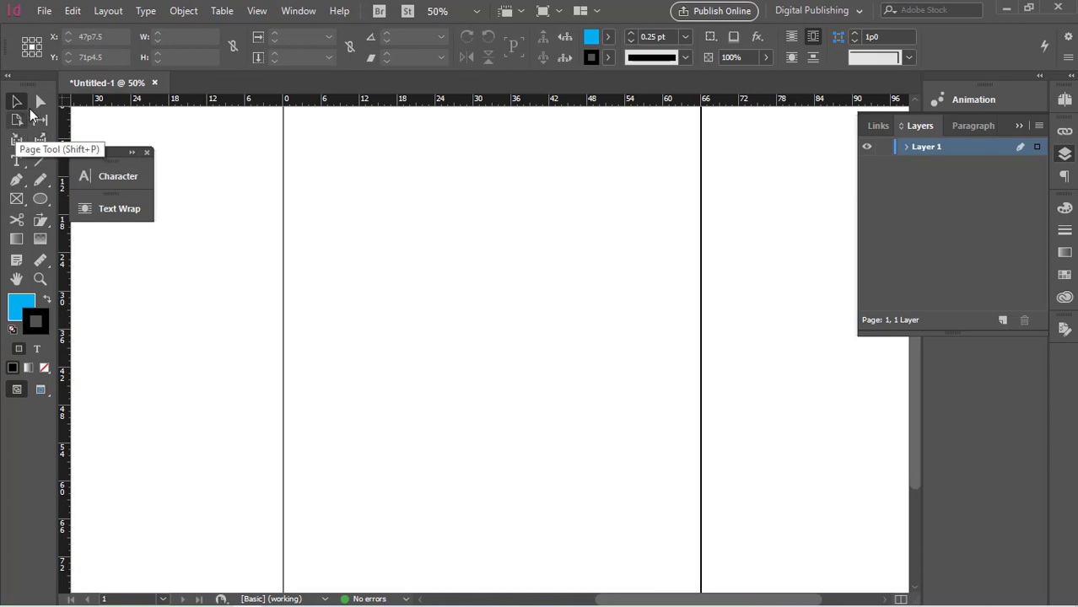
- Draw two blue rectangles side by side on the page, about 26p0 by 20p3 and about 26p6 by 20p3
{"action": "left_click_drag", "start_coordinate": [42, 202], "coordinate": [87, 219]}
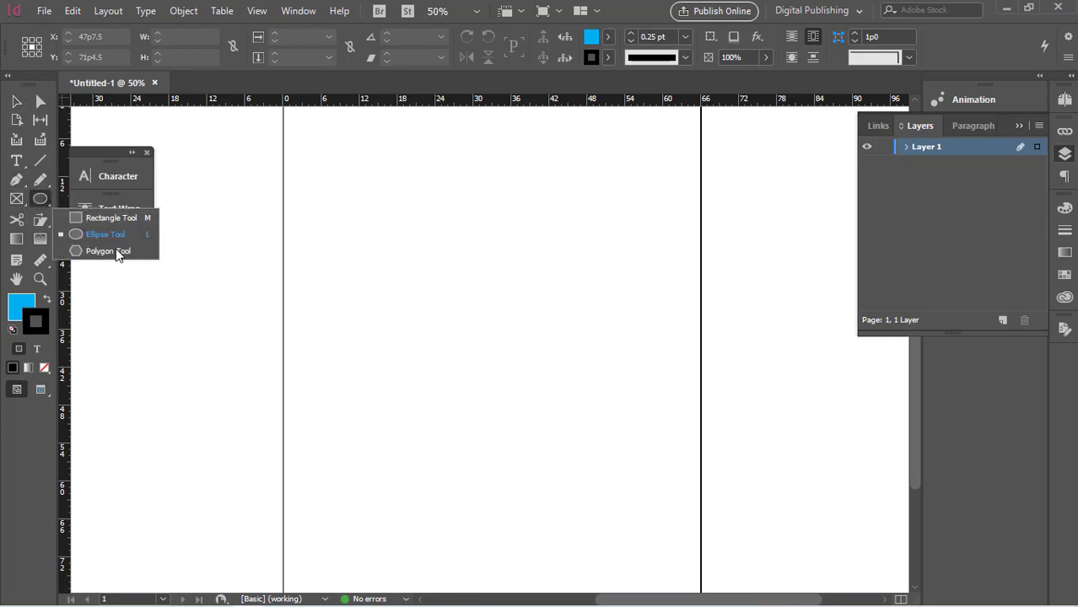
{"action": "left_click", "coordinate": [108, 220]}
{"action": "left_click_drag", "start_coordinate": [325, 203], "coordinate": [489, 331]}
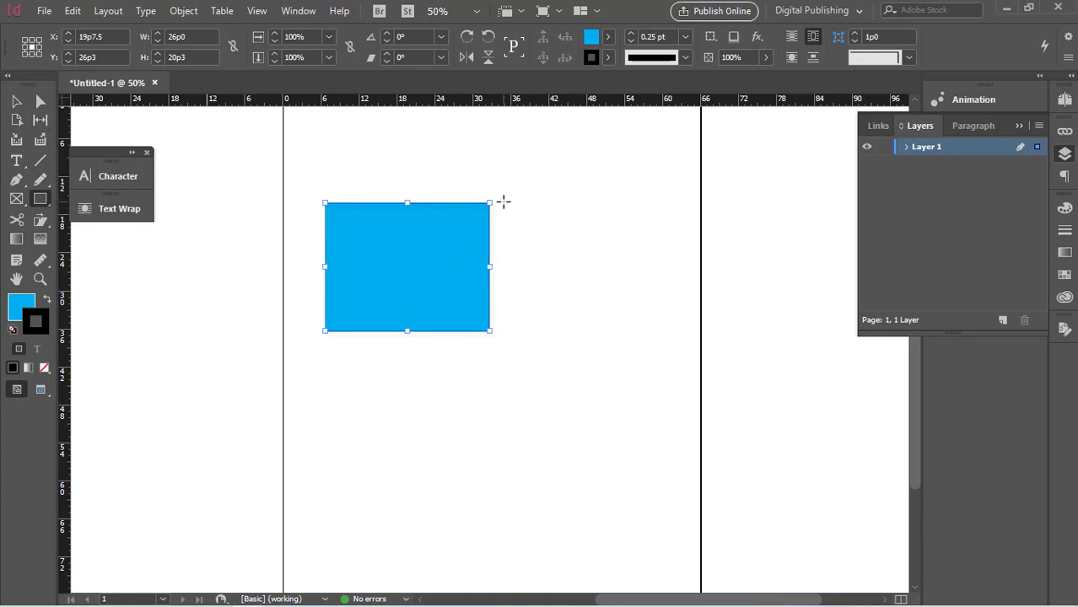
{"action": "left_click_drag", "start_coordinate": [507, 203], "coordinate": [674, 332]}
- Fill the right-hand rectangle with the magenta swatch C=0 M=100 Y=0 K=0 and deselect it
{"action": "left_click", "coordinate": [16, 101]}
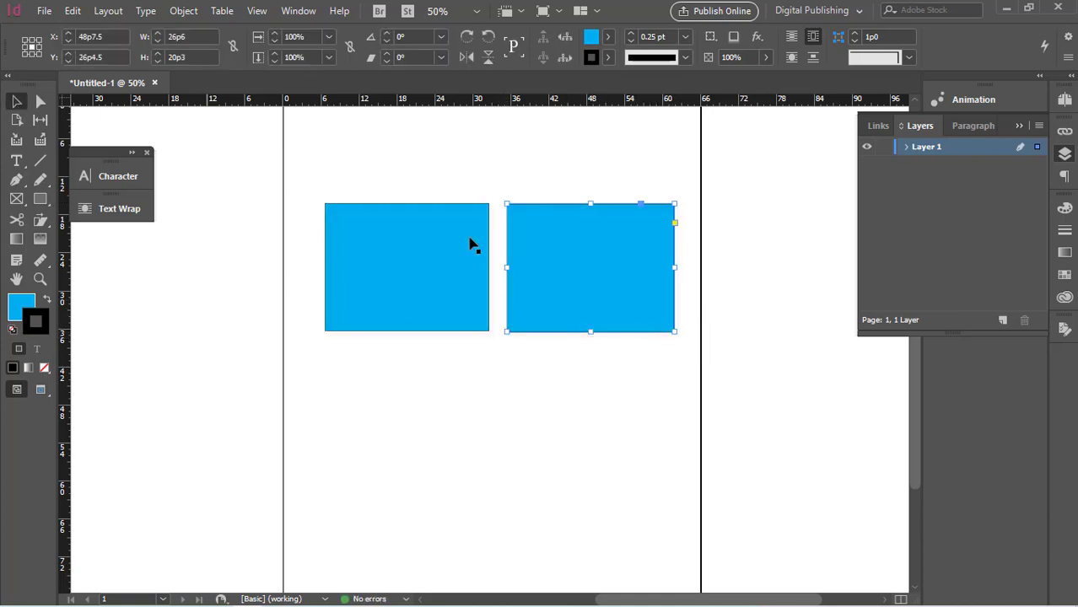
{"action": "left_click", "coordinate": [575, 142]}
{"action": "left_click", "coordinate": [450, 223]}
{"action": "left_click", "coordinate": [530, 235]}
{"action": "left_click", "coordinate": [607, 38]}
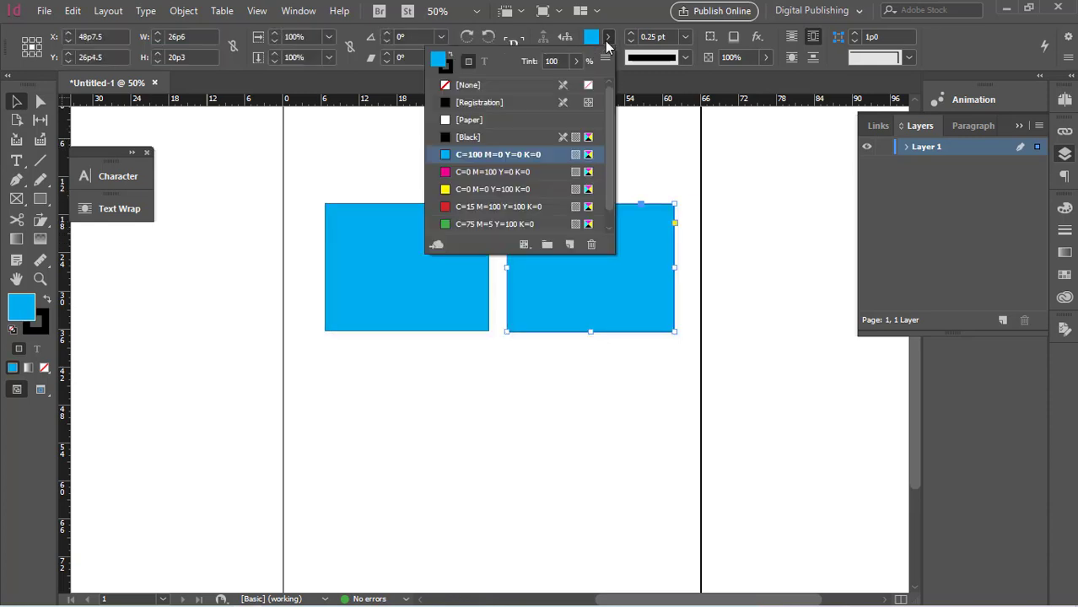
{"action": "left_click", "coordinate": [498, 174]}
{"action": "left_click", "coordinate": [328, 189]}
{"action": "left_click", "coordinate": [327, 188]}
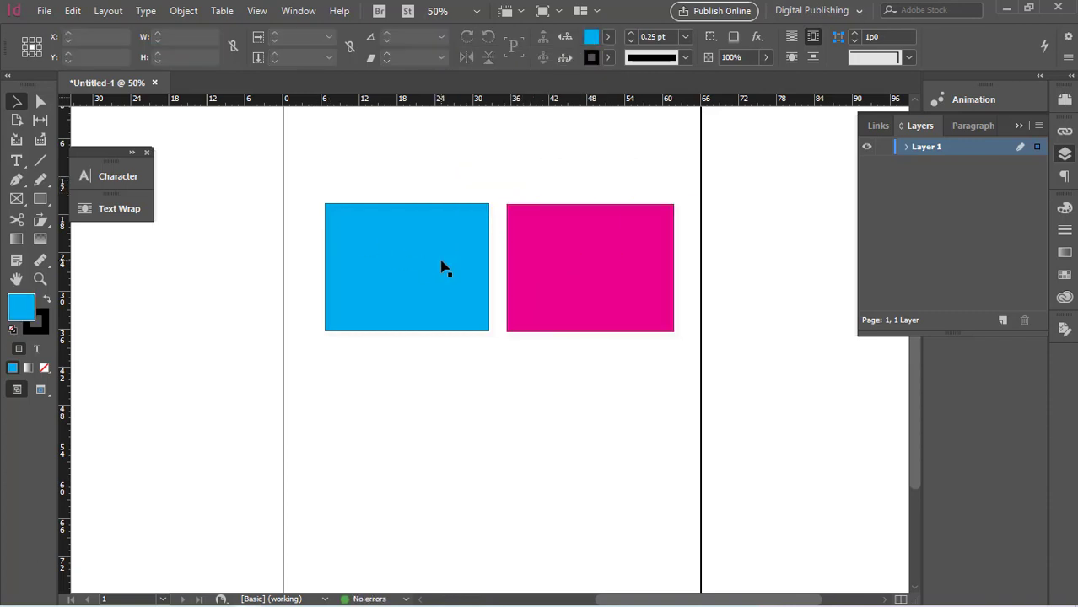
{"action": "left_click", "coordinate": [441, 265]}
{"action": "left_click", "coordinate": [586, 279]}
{"action": "left_click", "coordinate": [487, 241]}
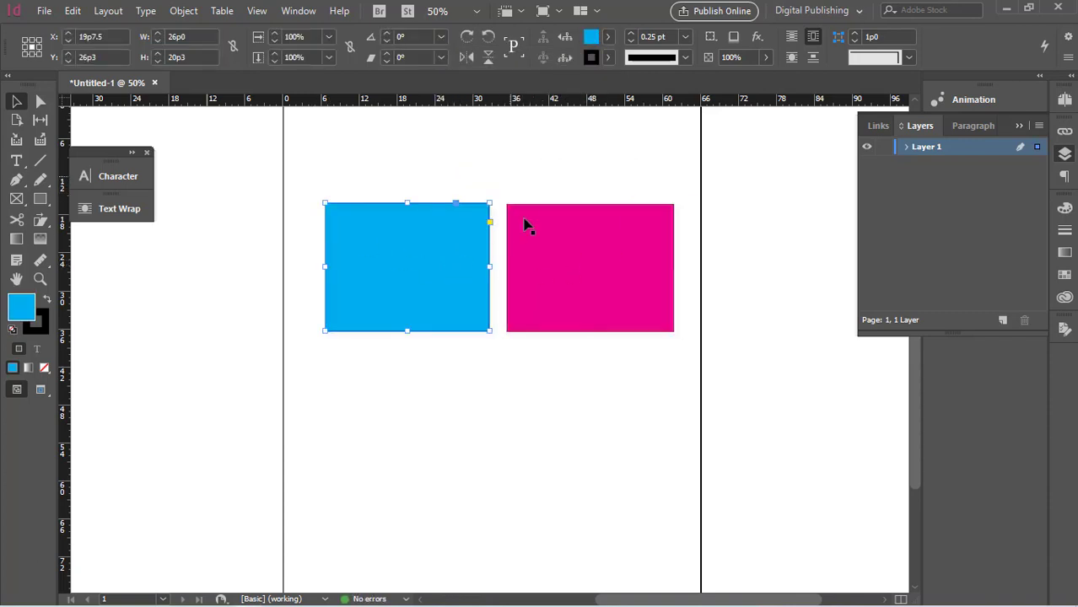
{"action": "left_click", "coordinate": [538, 239]}
{"action": "left_click", "coordinate": [474, 243]}
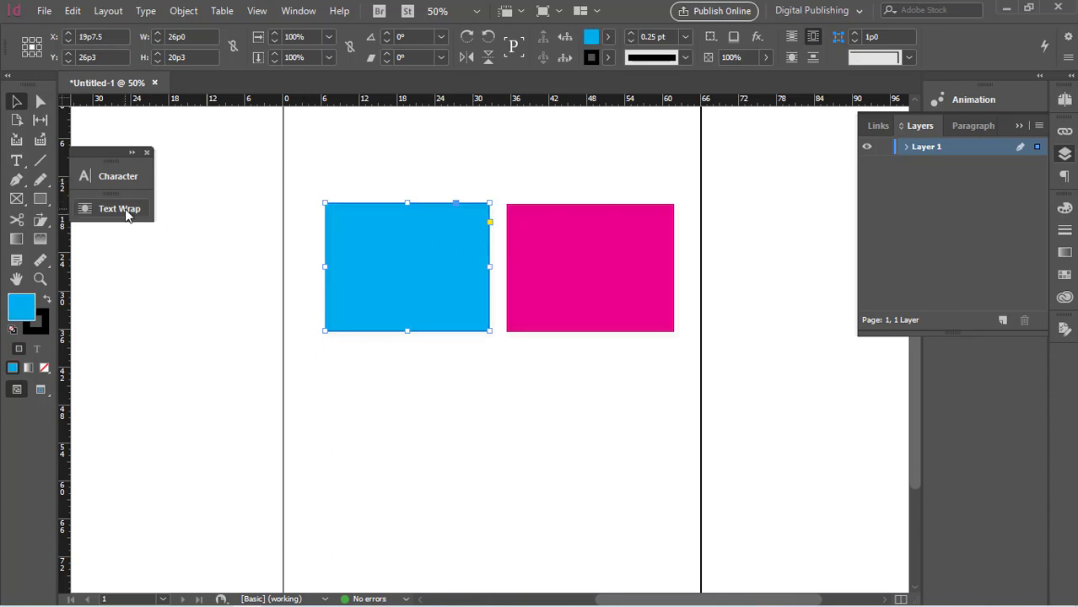
- Collect the blue rectangle and the magenta rectangle into the conveyor with the Content Collector tool
{"action": "left_click", "coordinate": [17, 141]}
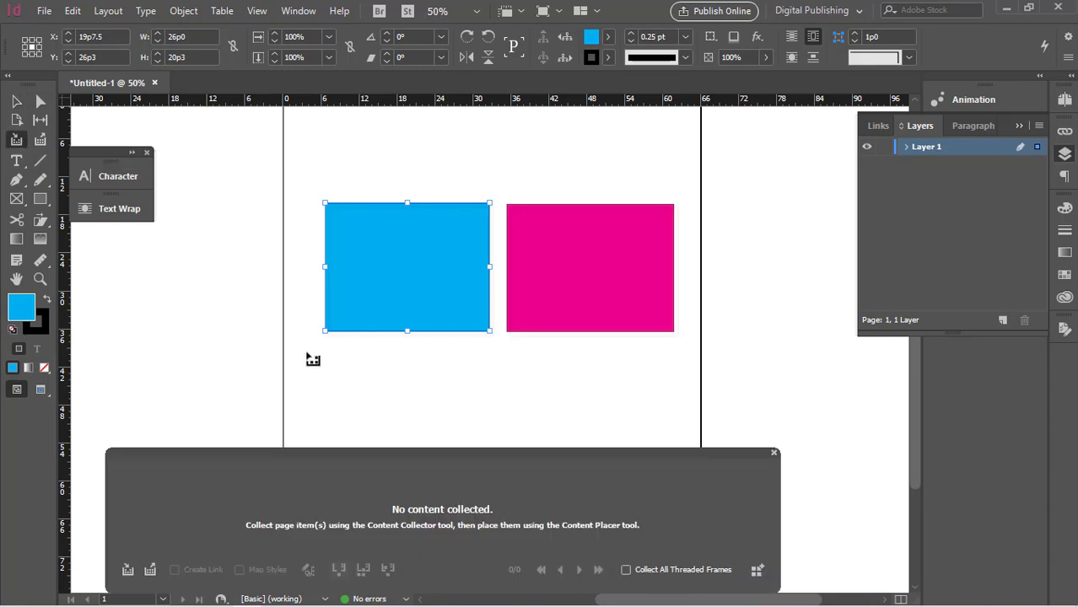
{"action": "left_click", "coordinate": [439, 293]}
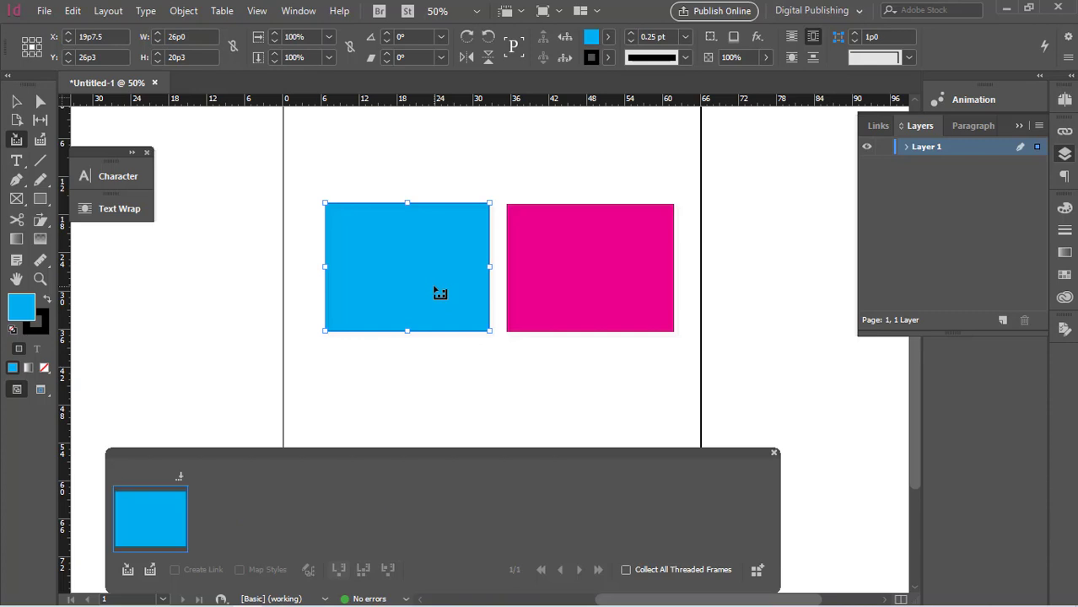
{"action": "left_click", "coordinate": [594, 301]}
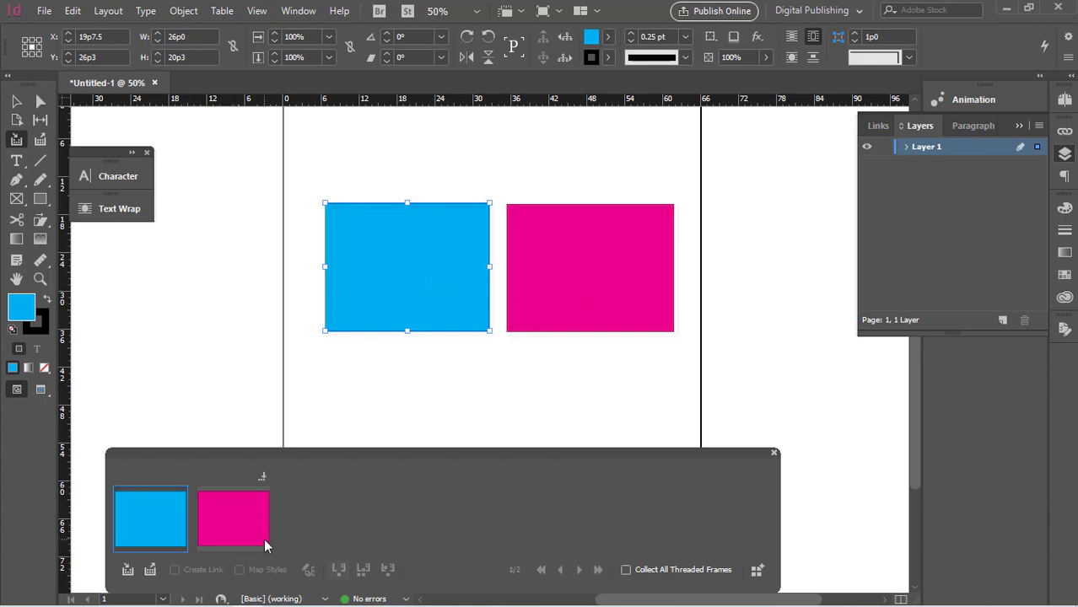
- Place a copy of the collected blue rectangle below the original with the Content Placer, keeping it in the conveyor
{"action": "left_click", "coordinate": [150, 571]}
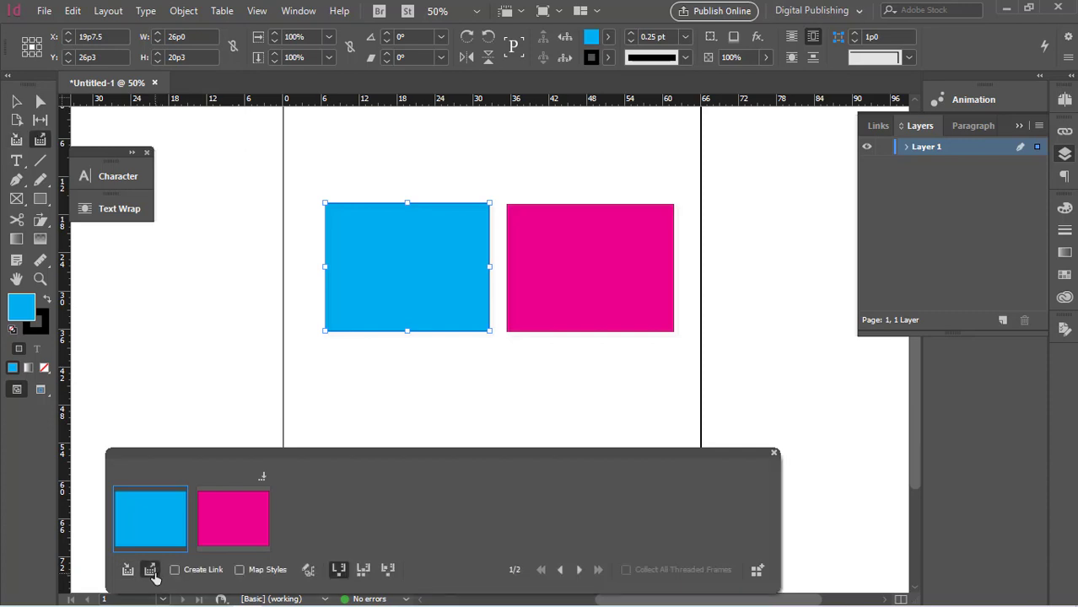
{"action": "left_click", "coordinate": [361, 571]}
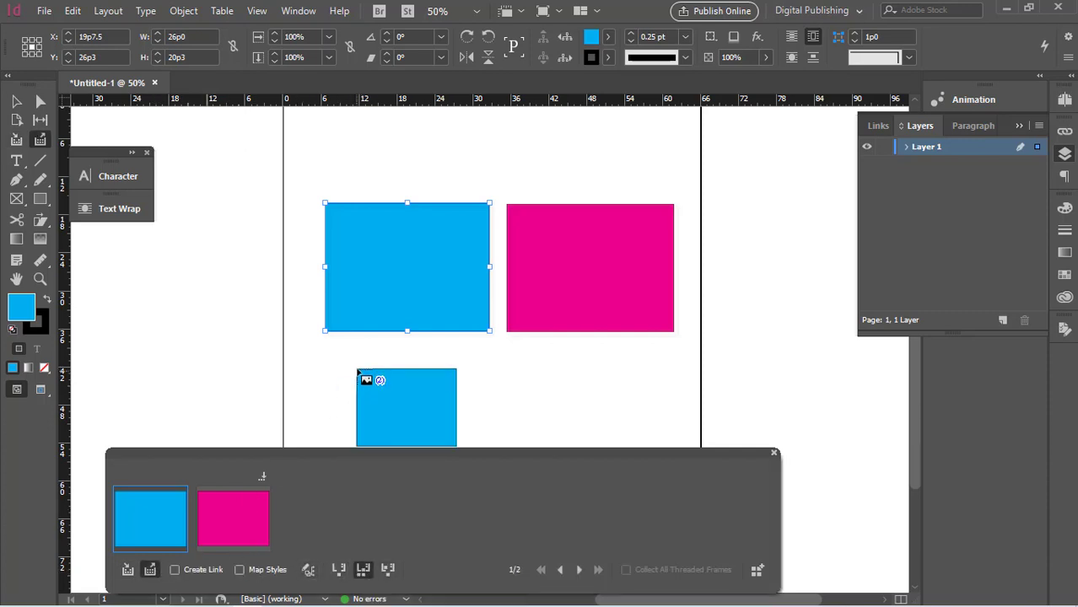
{"action": "left_click", "coordinate": [358, 369]}
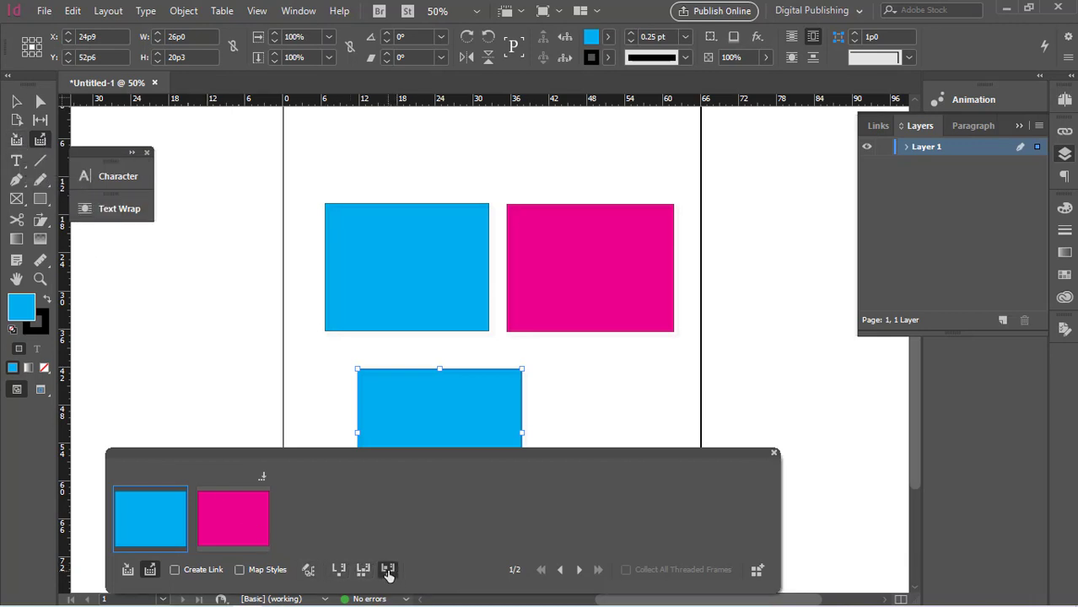
- Place a copy of the collected magenta rectangle beside the lower blue one, using the placing mode that removes it from the conveyor
{"action": "left_click", "coordinate": [338, 569]}
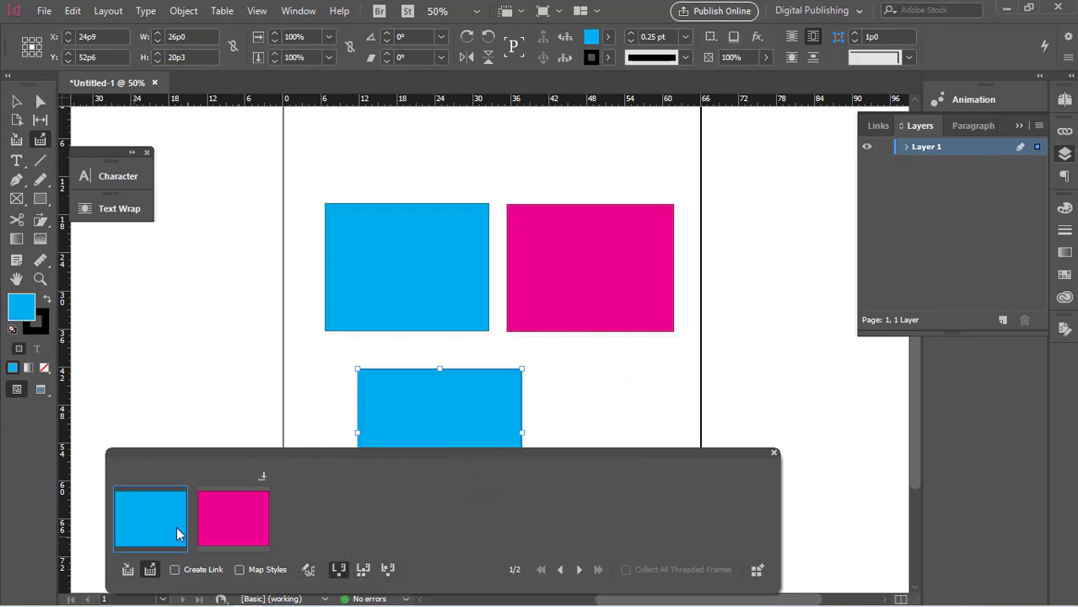
{"action": "left_click", "coordinate": [363, 570]}
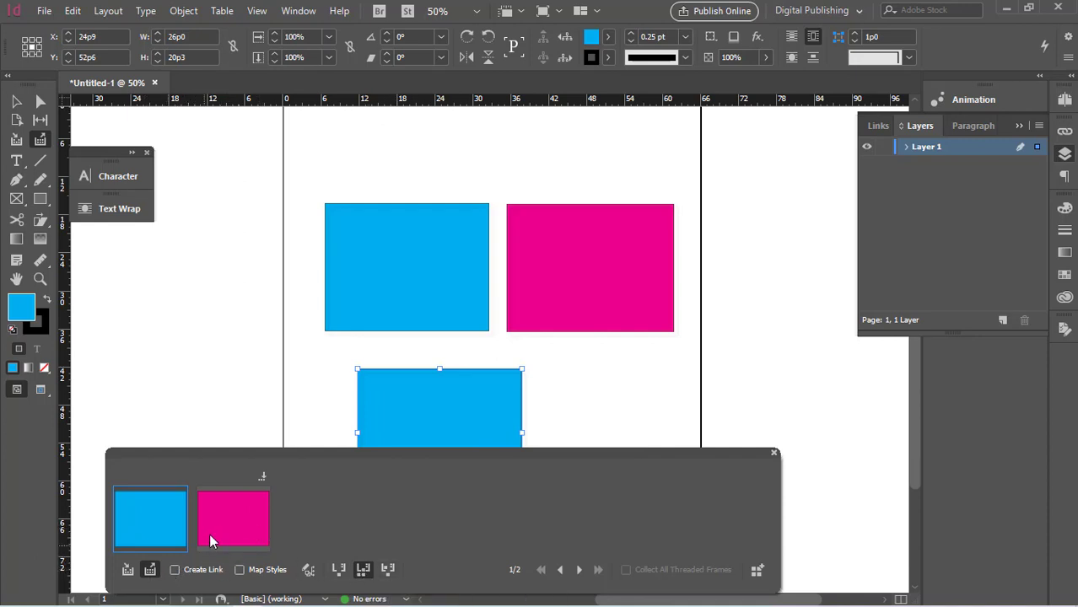
{"action": "left_click", "coordinate": [339, 570]}
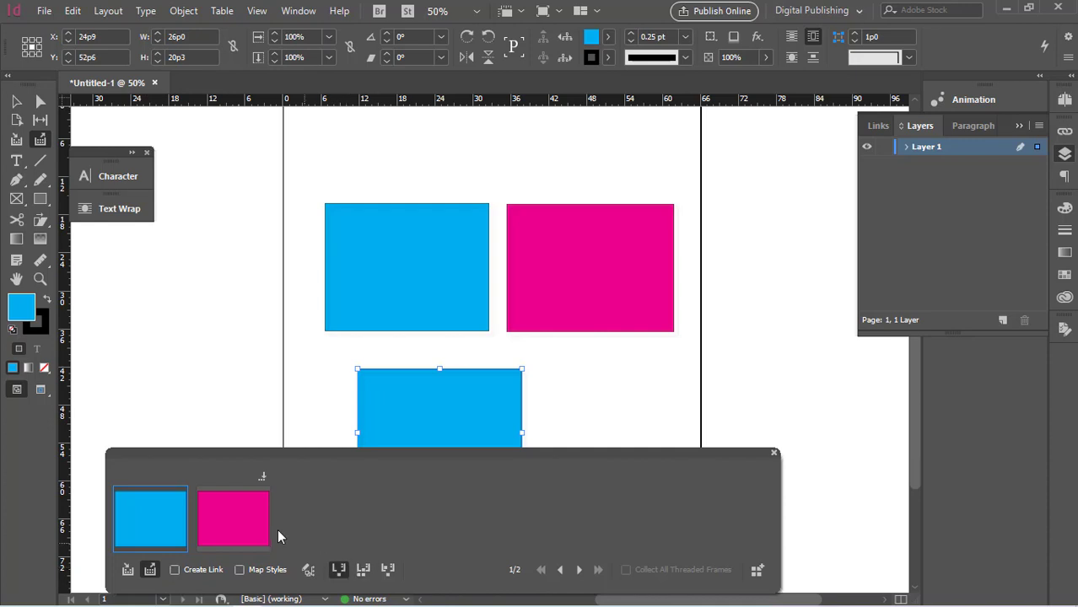
{"action": "left_click", "coordinate": [17, 105]}
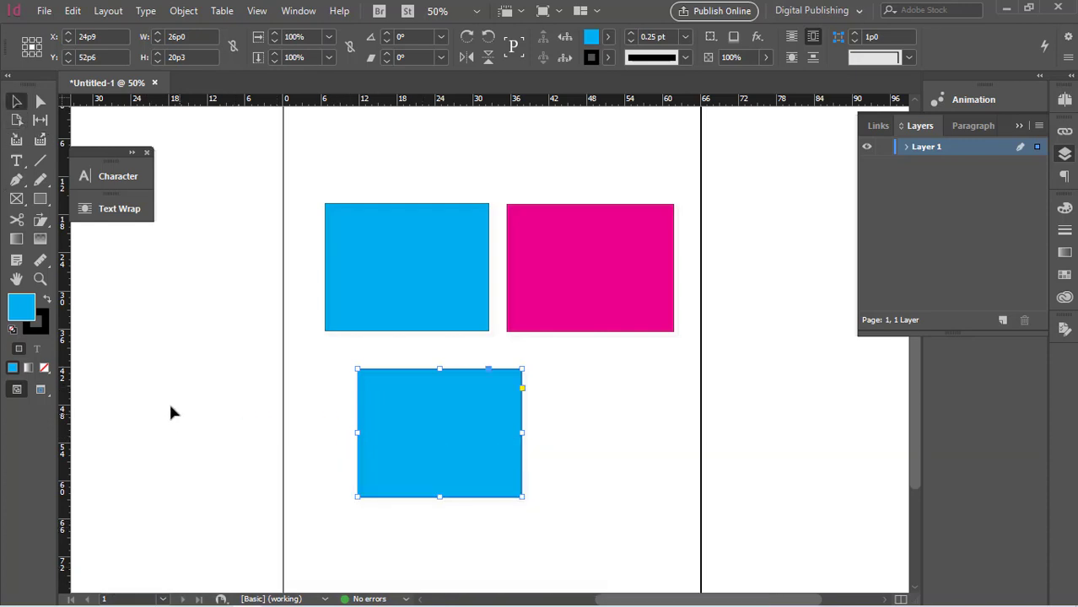
{"action": "left_click", "coordinate": [41, 140]}
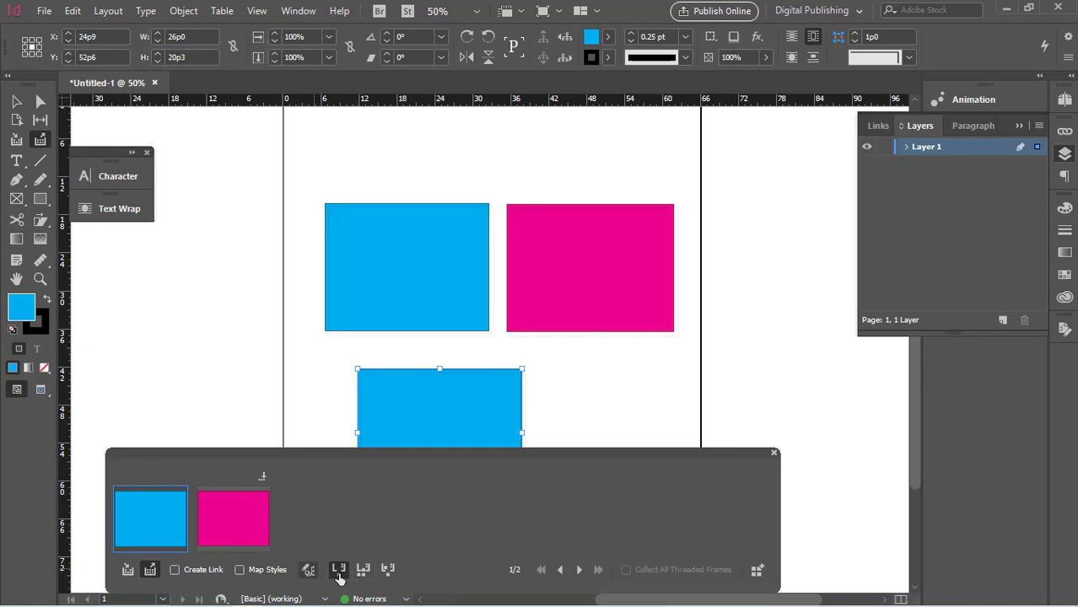
{"action": "left_click", "coordinate": [578, 570]}
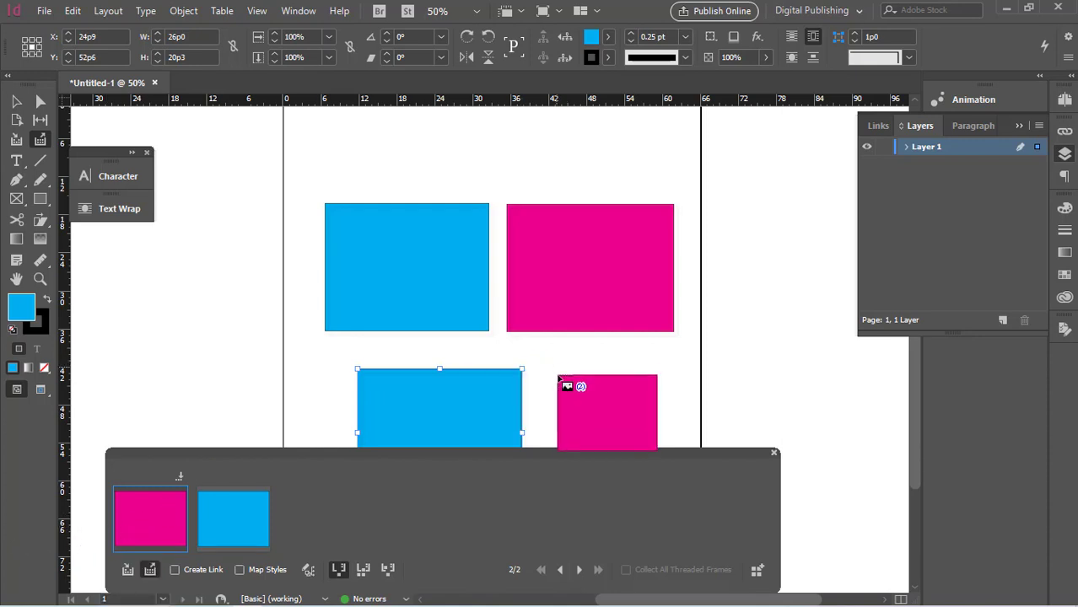
{"action": "left_click", "coordinate": [559, 376]}
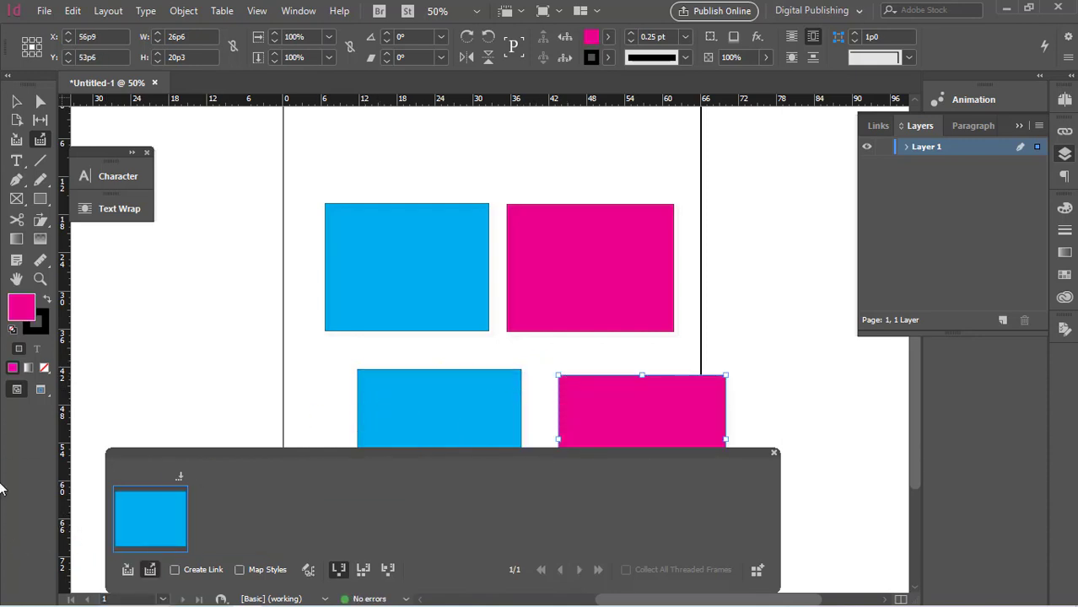
- Switch back to the Content Collector tool and close the conveyor
{"action": "left_click", "coordinate": [17, 140]}
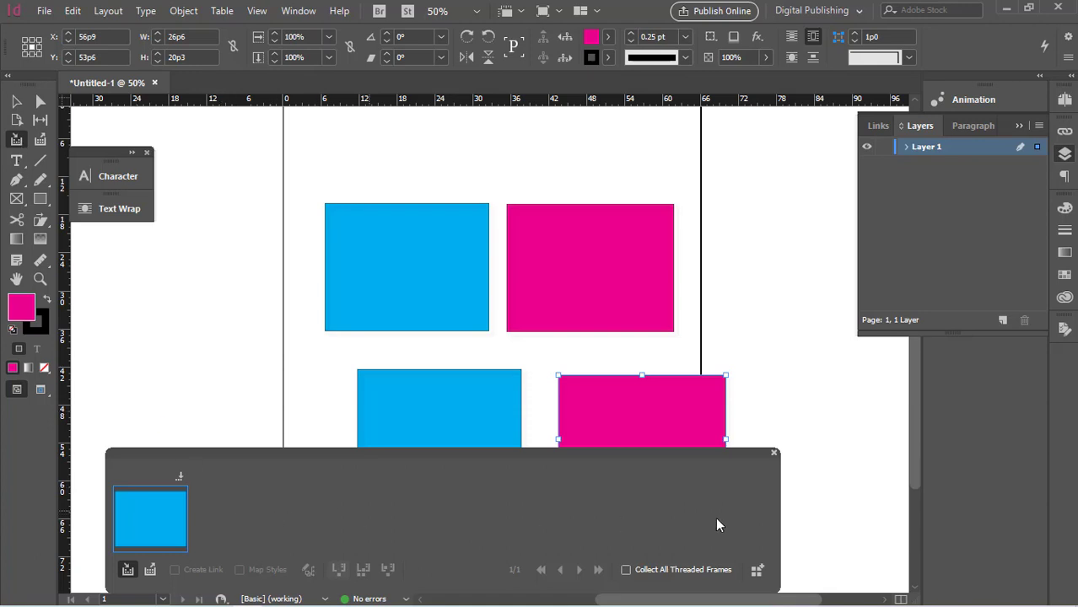
{"action": "left_click", "coordinate": [774, 453]}
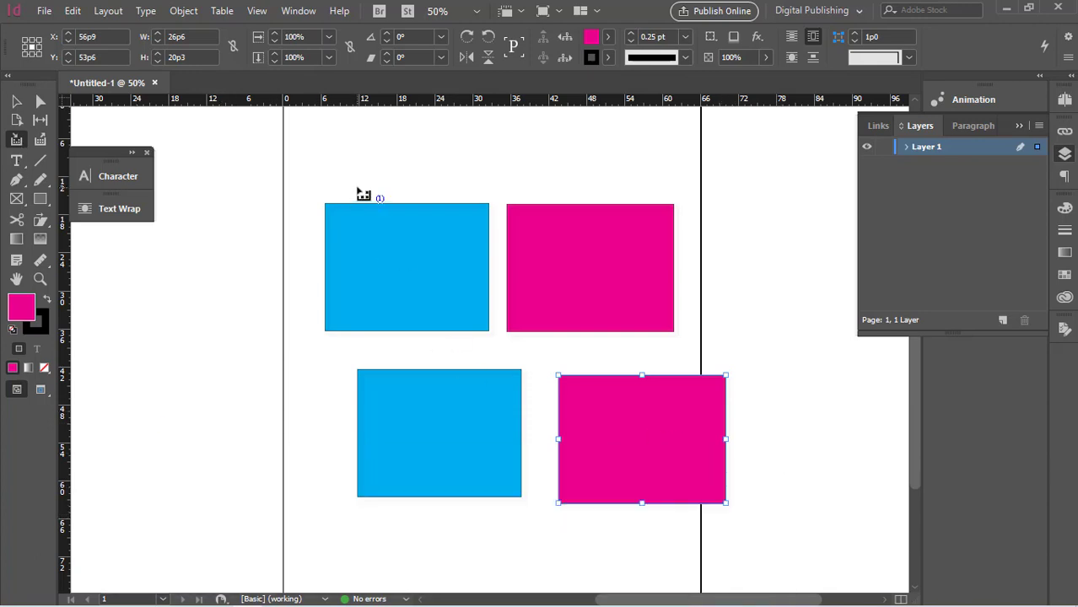
{"action": "left_click", "coordinate": [16, 141]}
{"action": "left_click", "coordinate": [14, 142]}
- Move the lower magenta rectangle to X 58p2 and Y 52p11
{"action": "left_click", "coordinate": [69, 33]}
{"action": "left_click", "coordinate": [72, 36]}
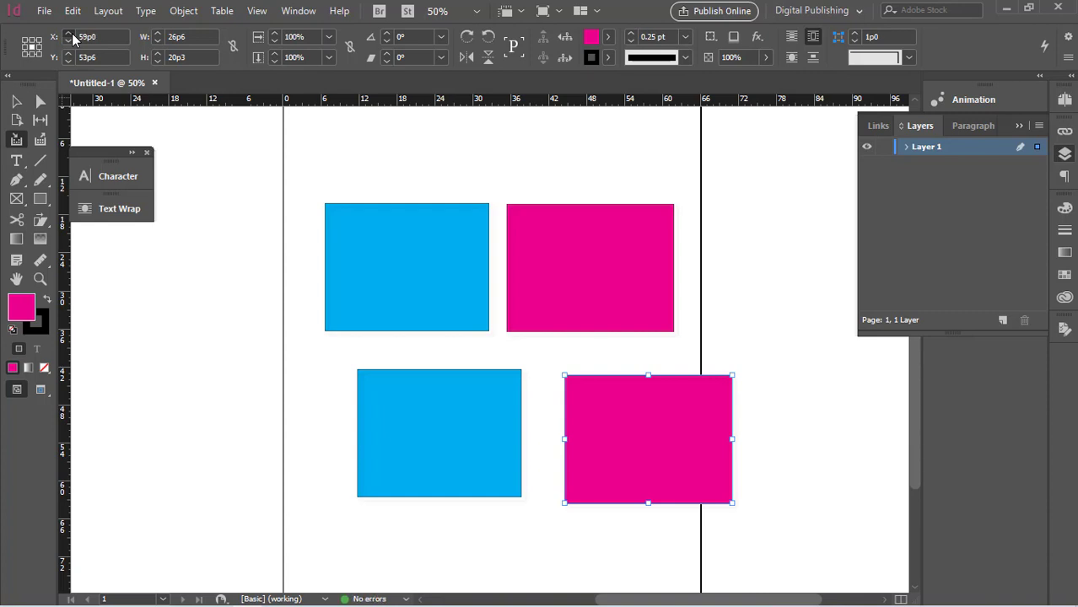
{"action": "left_click", "coordinate": [73, 36]}
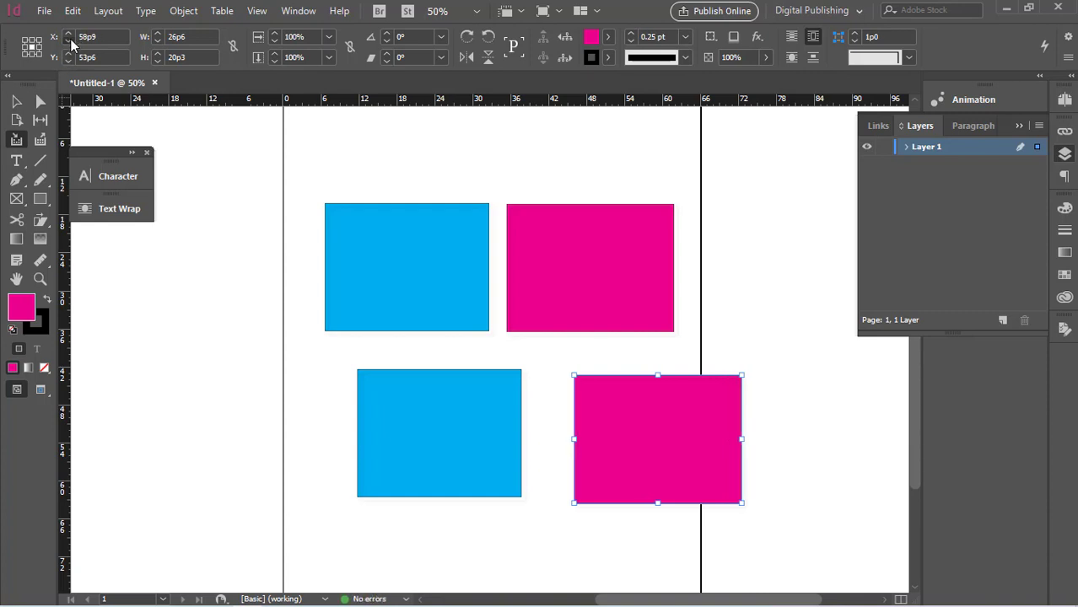
{"action": "left_click", "coordinate": [70, 40]}
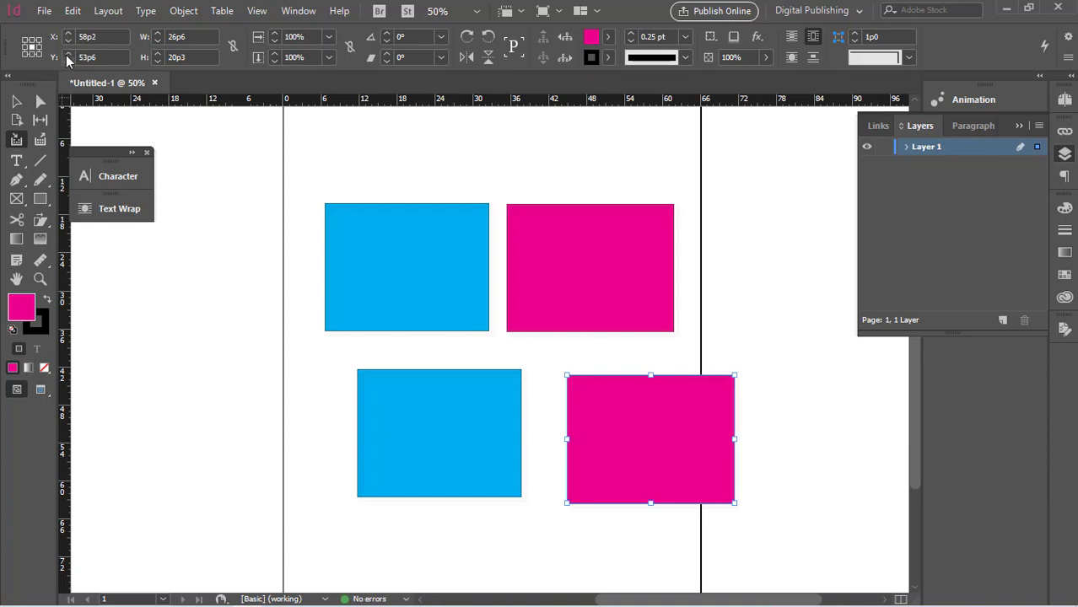
{"action": "left_click", "coordinate": [68, 55]}
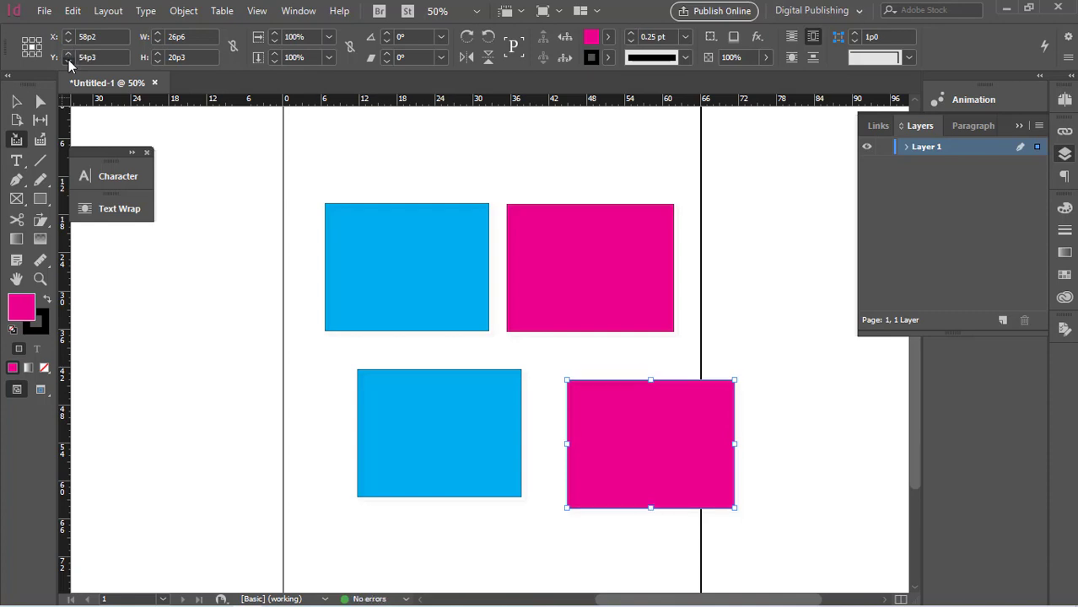
{"action": "left_click", "coordinate": [68, 59]}
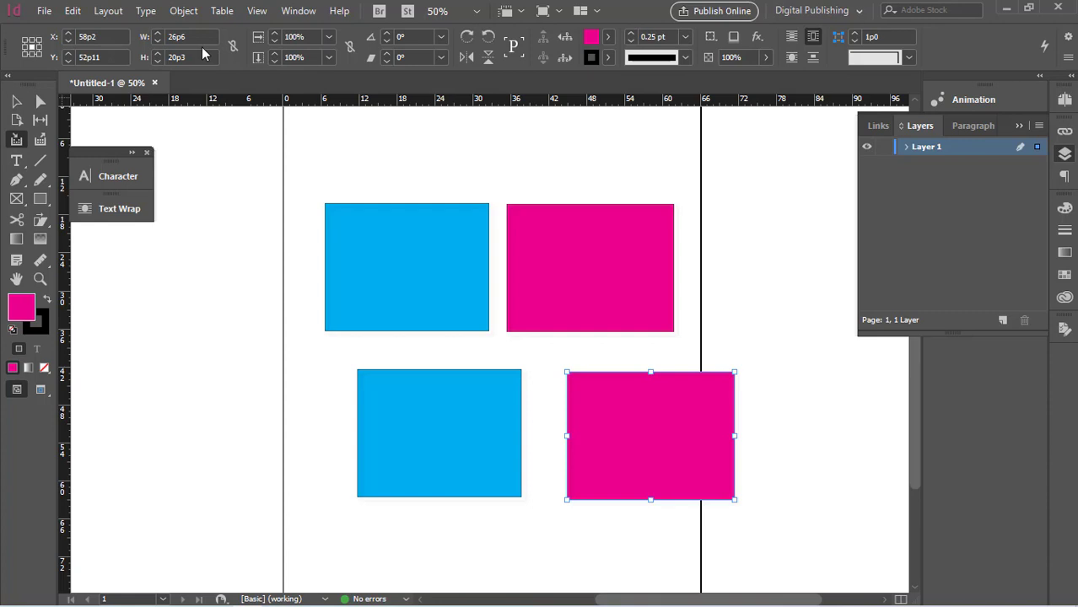
- Resize the lower magenta rectangle to a width of 27p7 and a height of 19p5
{"action": "left_click", "coordinate": [159, 32]}
{"action": "left_click", "coordinate": [159, 32]}
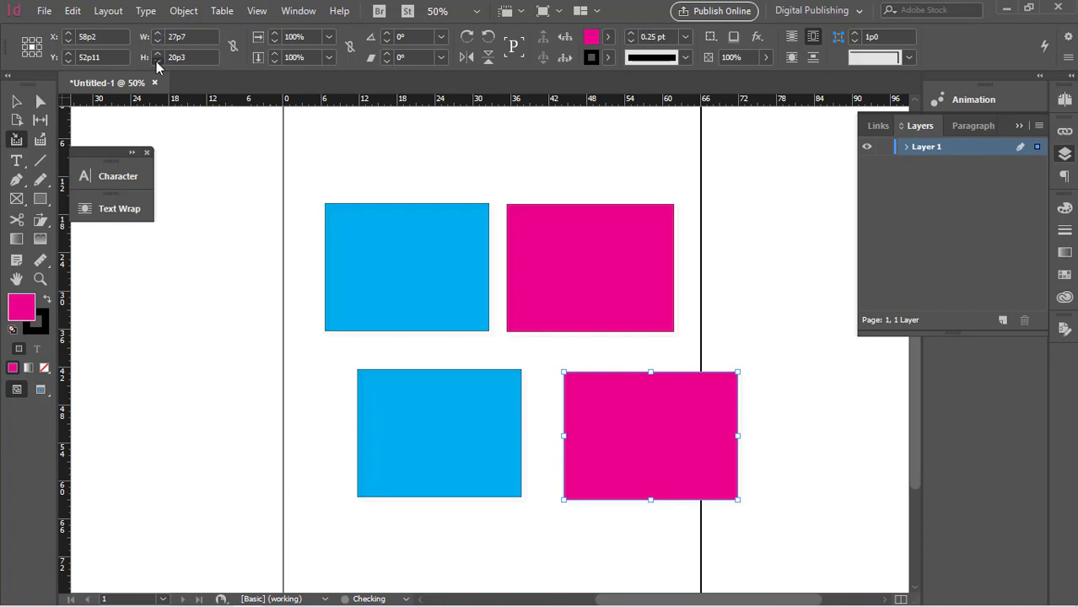
{"action": "left_click", "coordinate": [156, 62]}
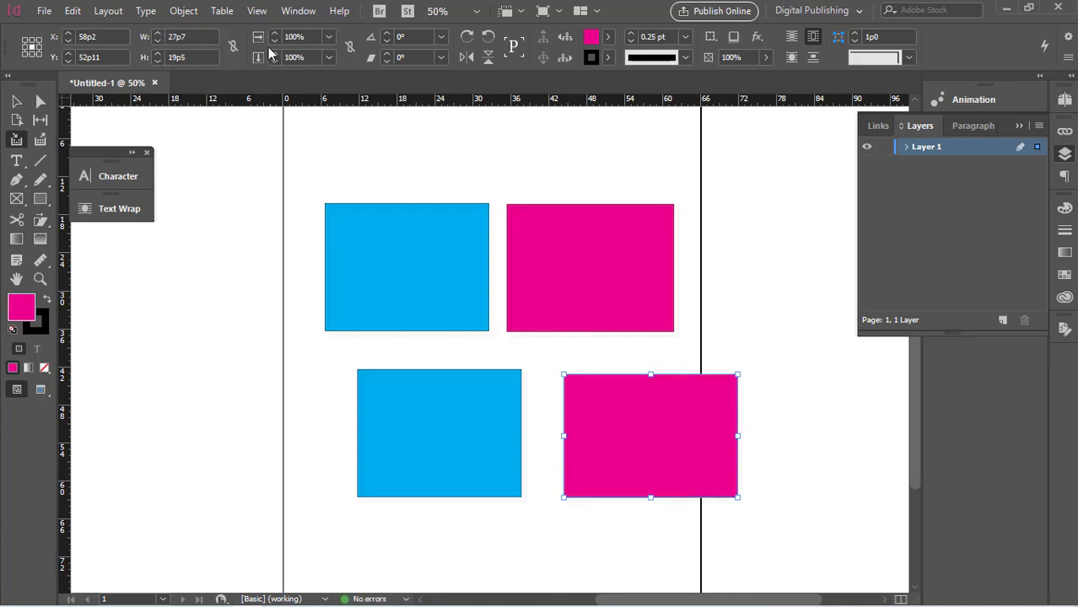
- Scale the lower magenta rectangle horizontally by -50%
{"action": "left_click", "coordinate": [294, 37]}
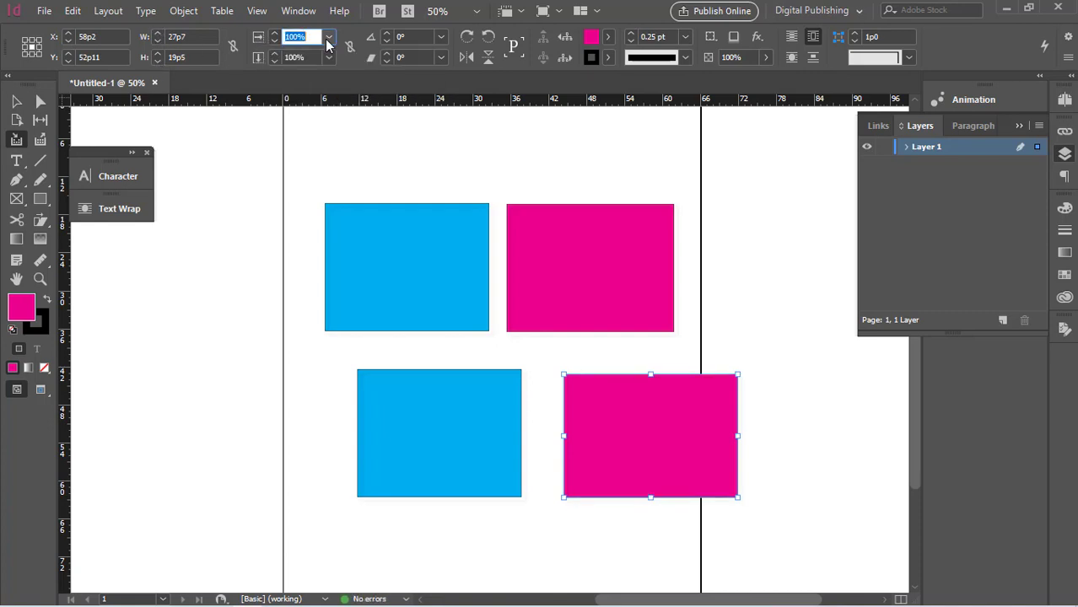
{"action": "left_click", "coordinate": [330, 39]}
{"action": "left_click", "coordinate": [309, 119]}
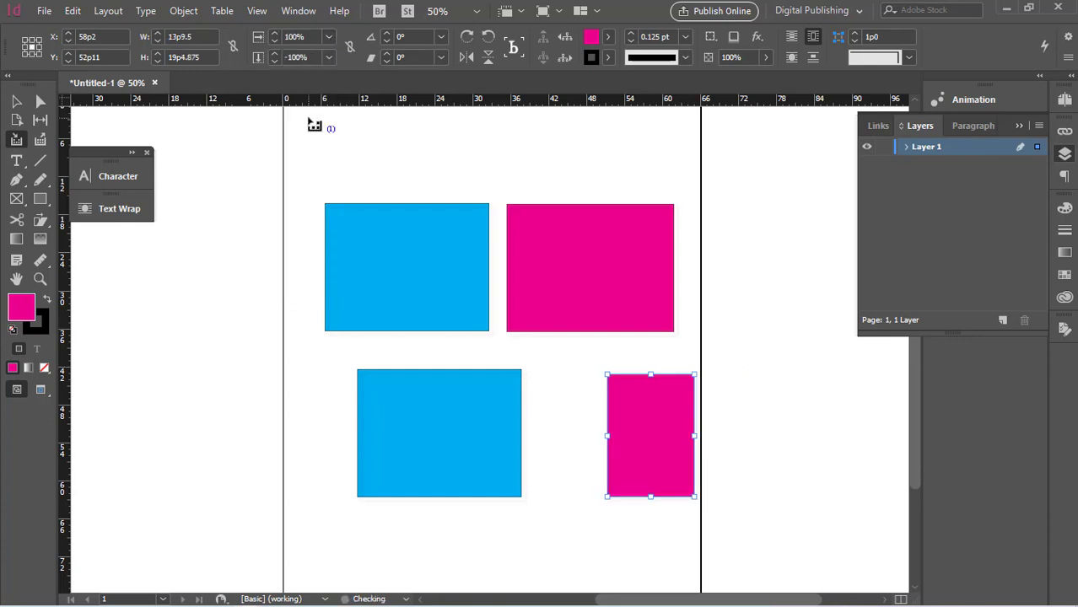
- Reduce the lower magenta rectangle's vertical scale in small increments to a height of about 16p2.6
{"action": "left_click", "coordinate": [329, 56]}
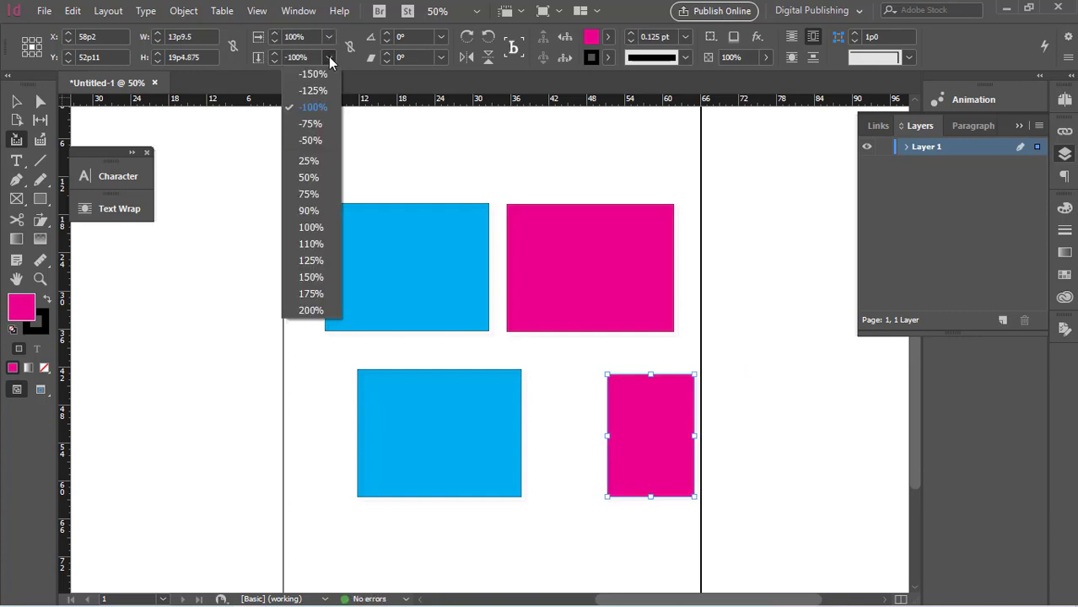
{"action": "left_click", "coordinate": [262, 62]}
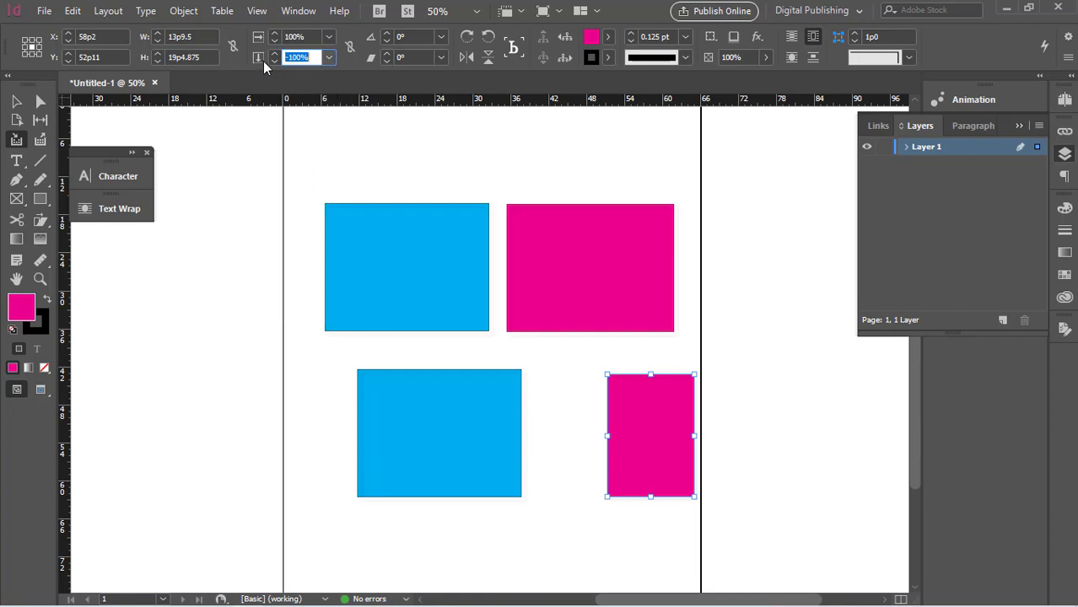
{"action": "left_click", "coordinate": [274, 56]}
{"action": "left_click", "coordinate": [275, 57]}
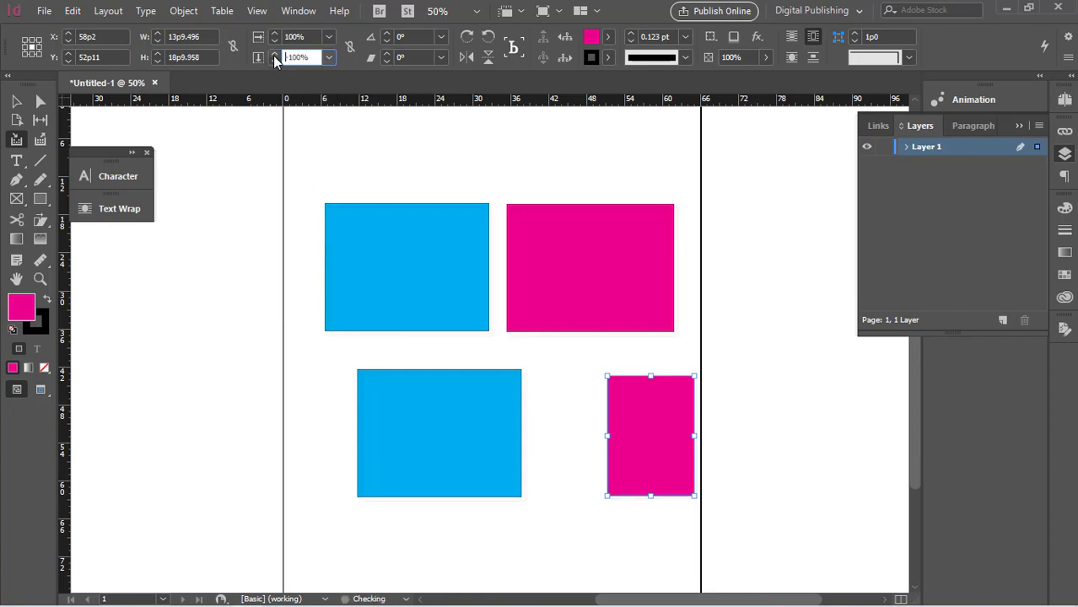
{"action": "left_click", "coordinate": [274, 56]}
{"action": "left_click", "coordinate": [275, 56]}
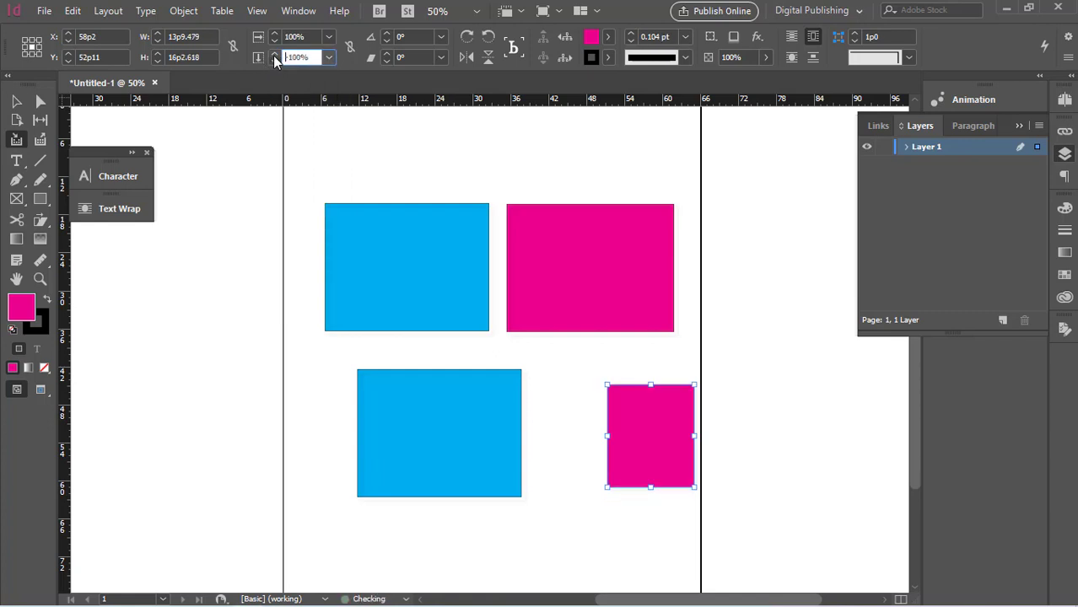
- Rotate the lower magenta rectangle in small increments to an angle of 48°
{"action": "left_click", "coordinate": [386, 36]}
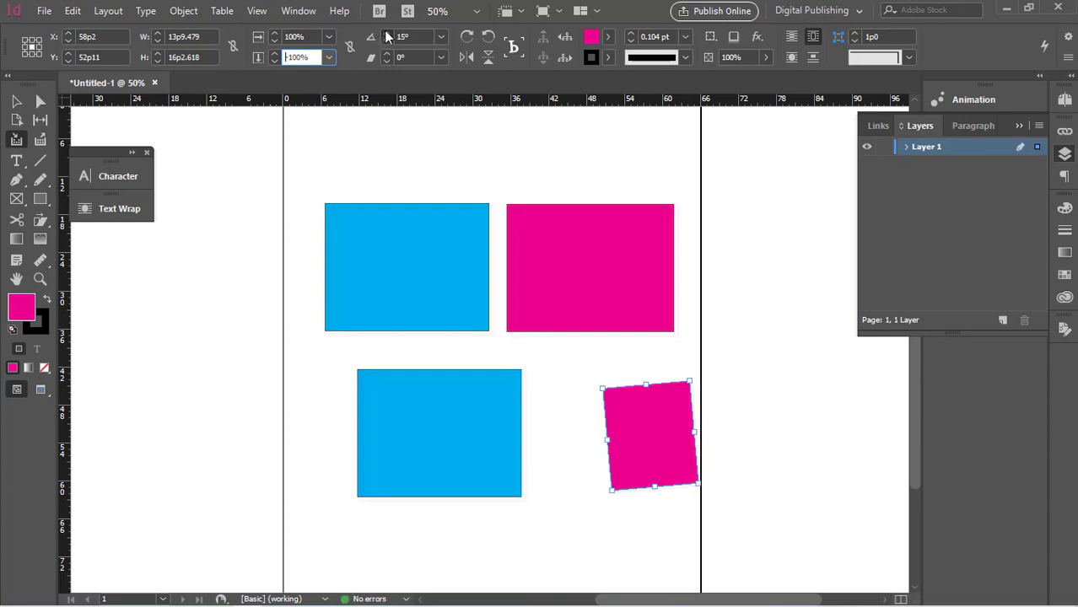
{"action": "left_click", "coordinate": [387, 36]}
{"action": "left_click", "coordinate": [386, 36]}
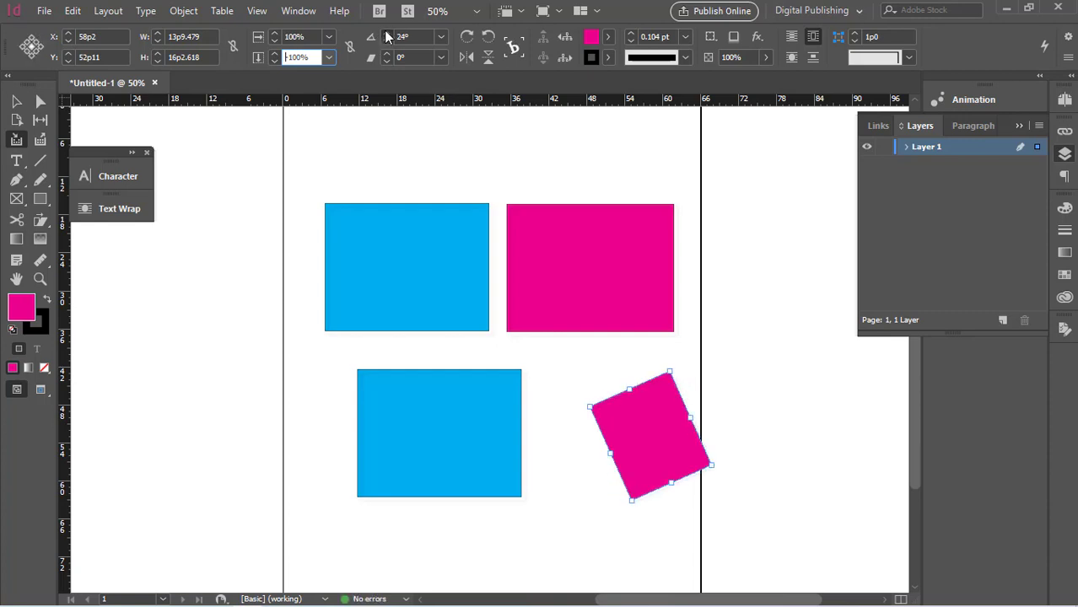
{"action": "left_click", "coordinate": [387, 36]}
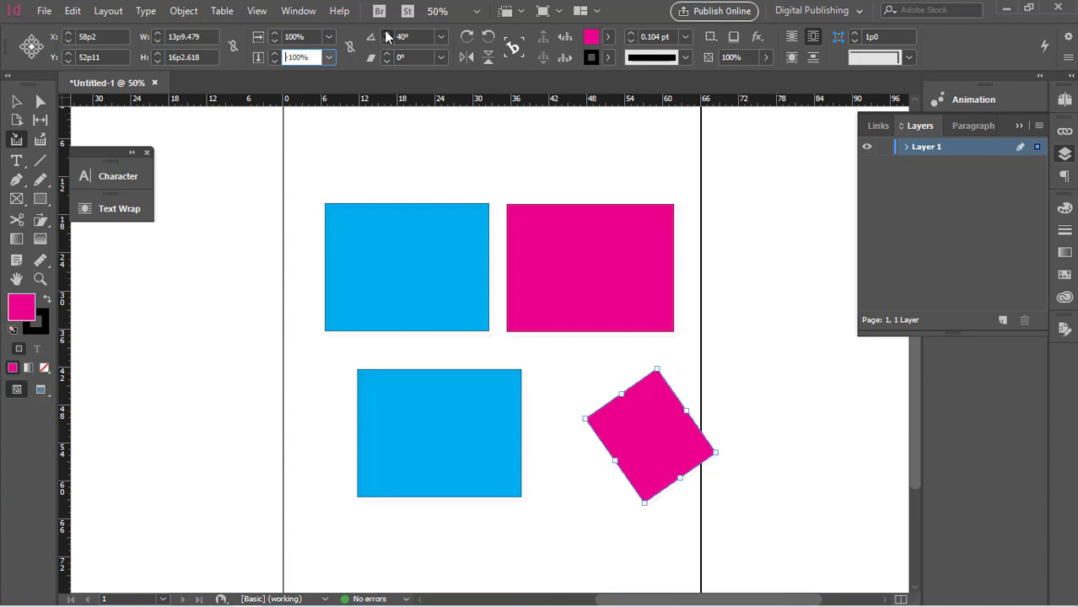
{"action": "left_click", "coordinate": [386, 36]}
{"action": "left_click", "coordinate": [387, 36]}
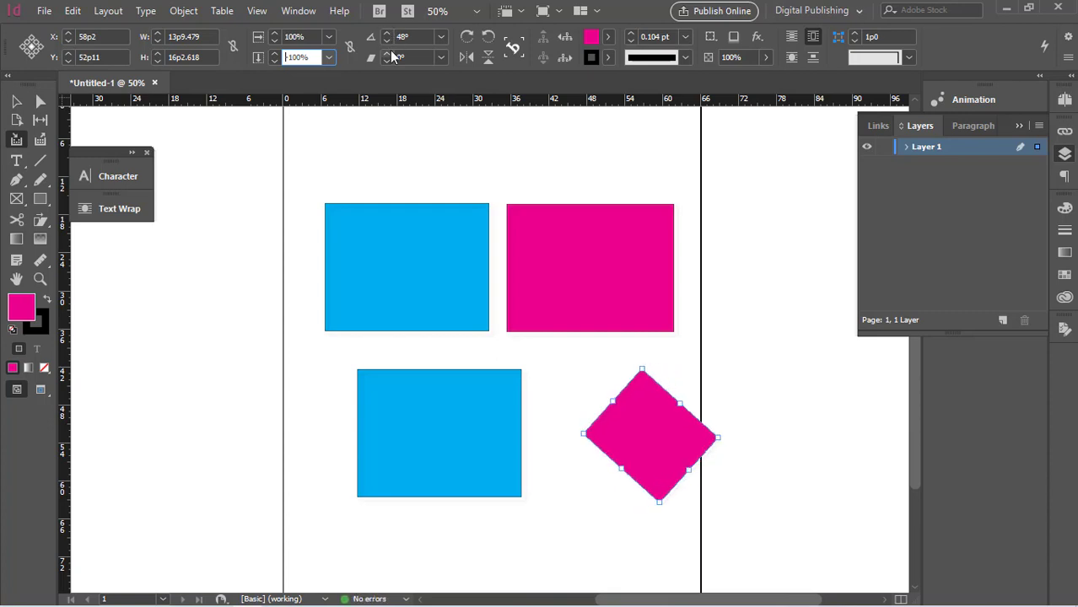
- Shear the rotated lower magenta rectangle in small increments to a shear angle of 25°
{"action": "left_click", "coordinate": [389, 54]}
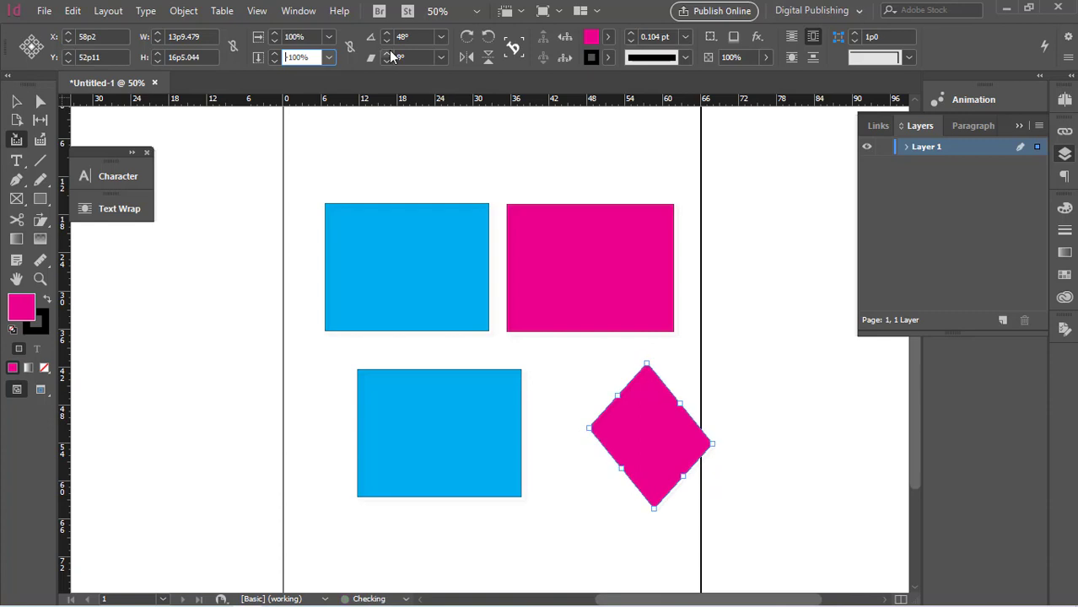
{"action": "left_click", "coordinate": [389, 54]}
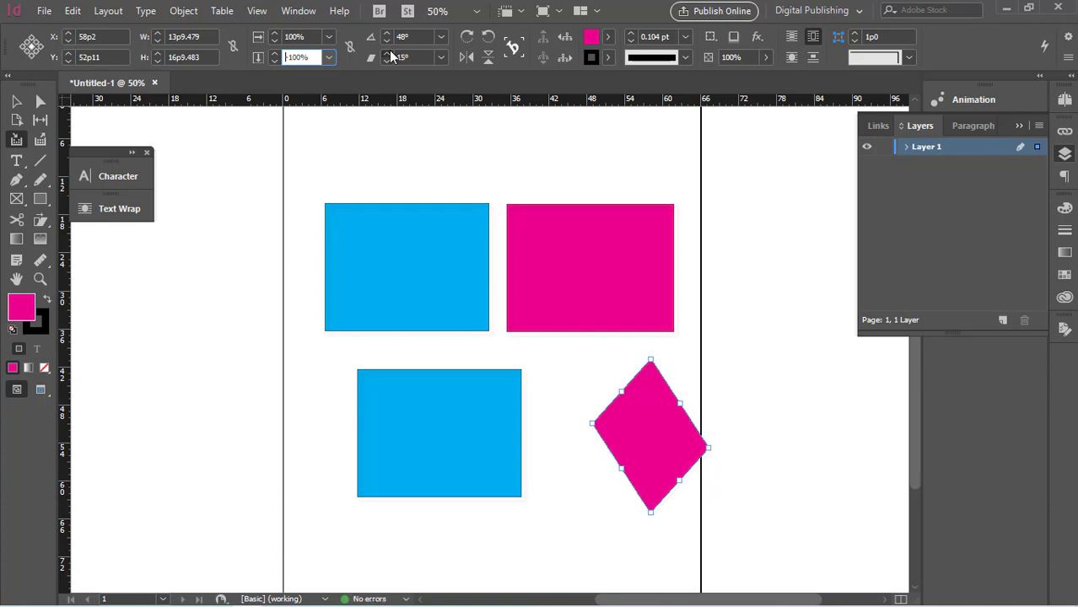
{"action": "left_click", "coordinate": [389, 54]}
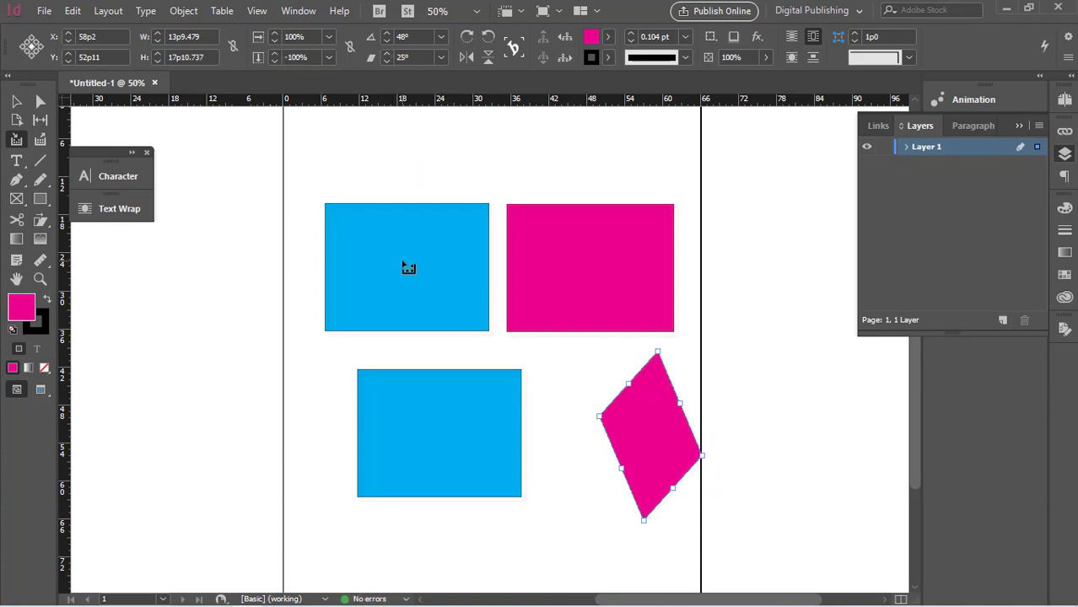
- Select the upper blue rectangle and shear it to an angle of 12°
{"action": "left_click", "coordinate": [16, 102]}
{"action": "left_click", "coordinate": [393, 317]}
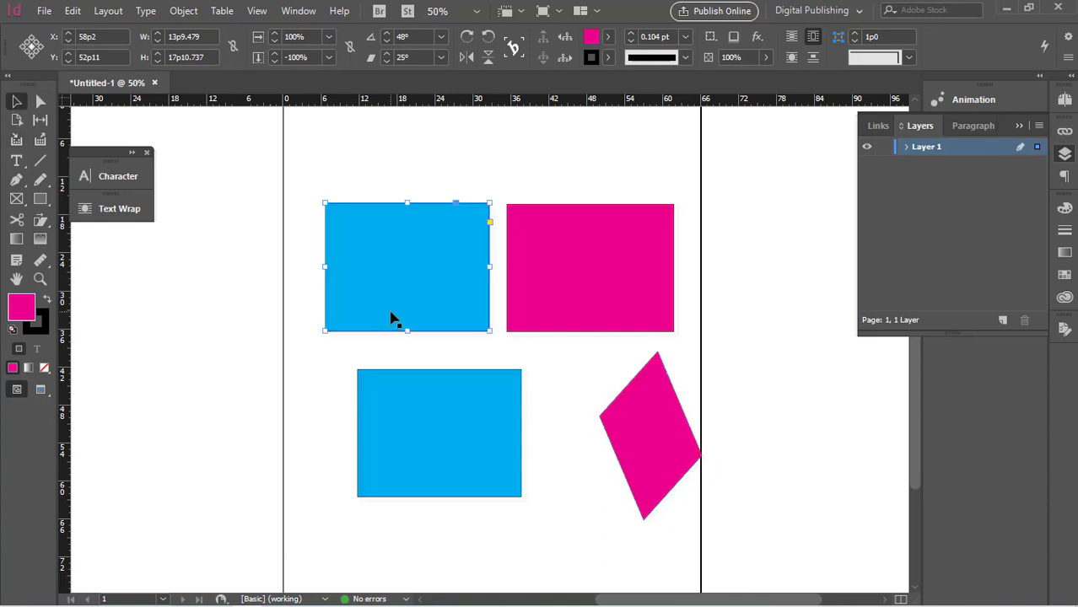
{"action": "left_click", "coordinate": [371, 59]}
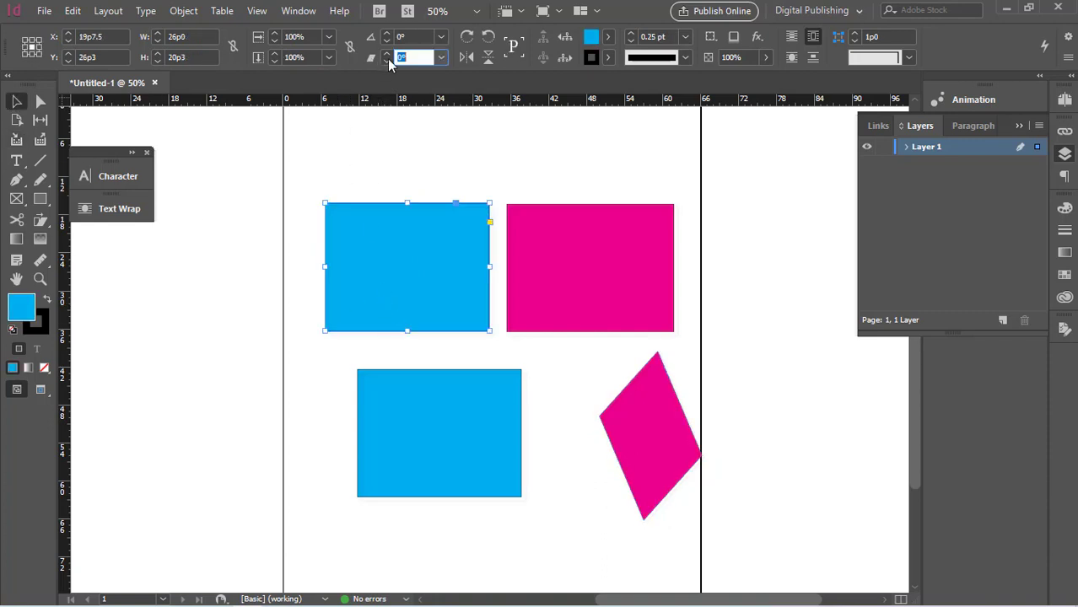
{"action": "key", "text": "Return"}
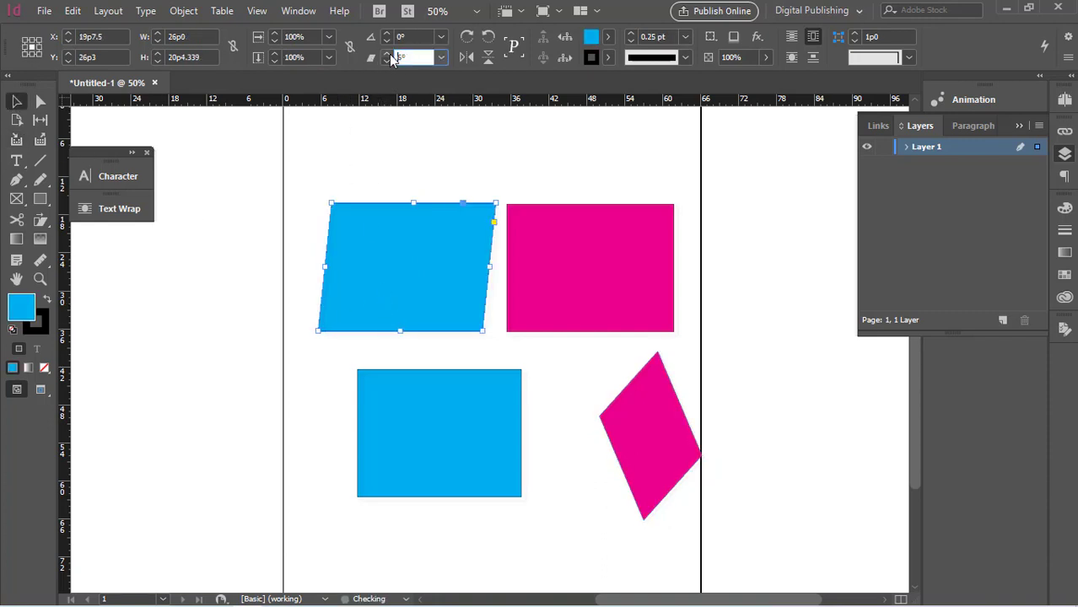
{"action": "left_click", "coordinate": [388, 53]}
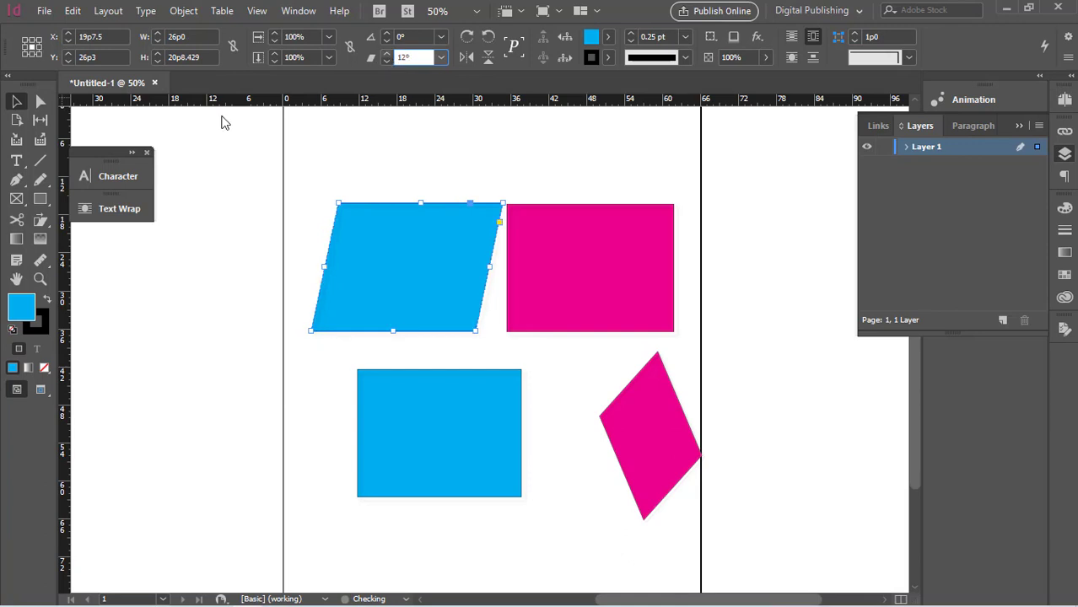
- Collect the sheared upper blue shape with the Content Collector and place a copy overlapping the page's left edge
{"action": "left_click", "coordinate": [17, 140]}
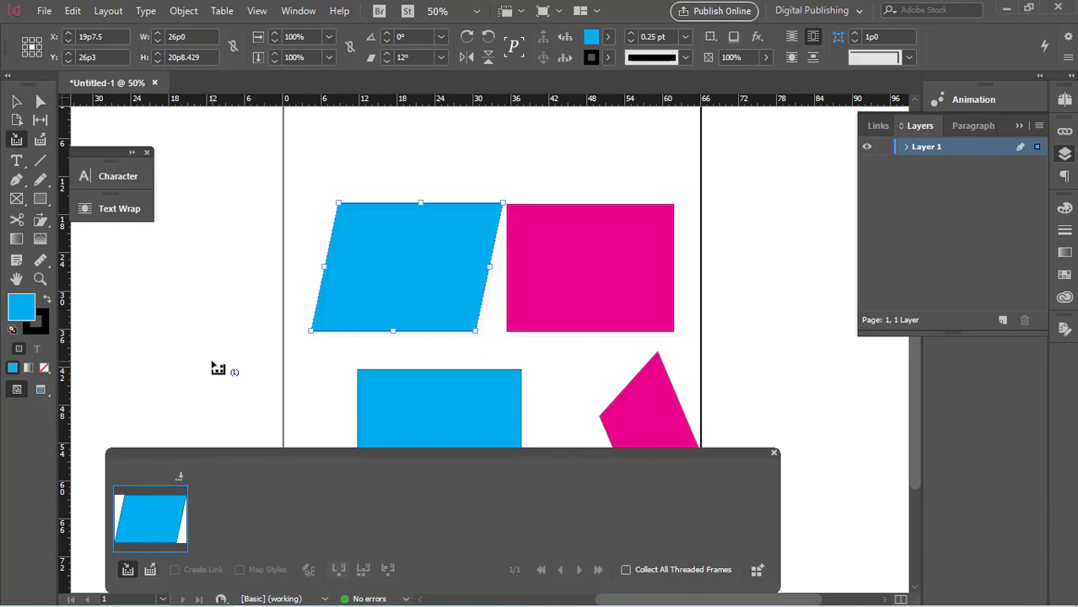
{"action": "left_click", "coordinate": [150, 569]}
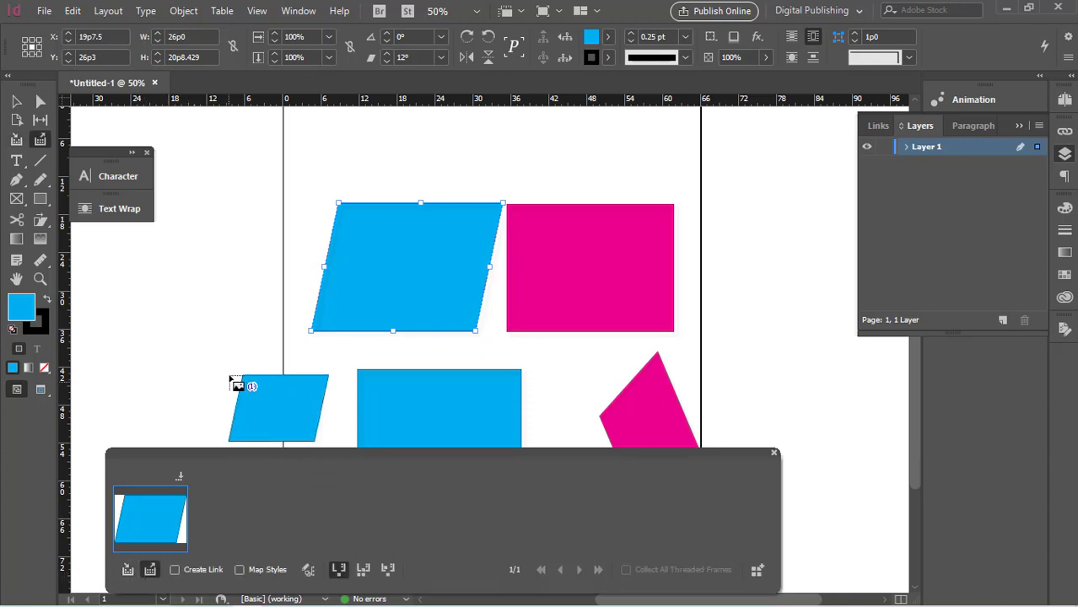
{"action": "left_click", "coordinate": [191, 304]}
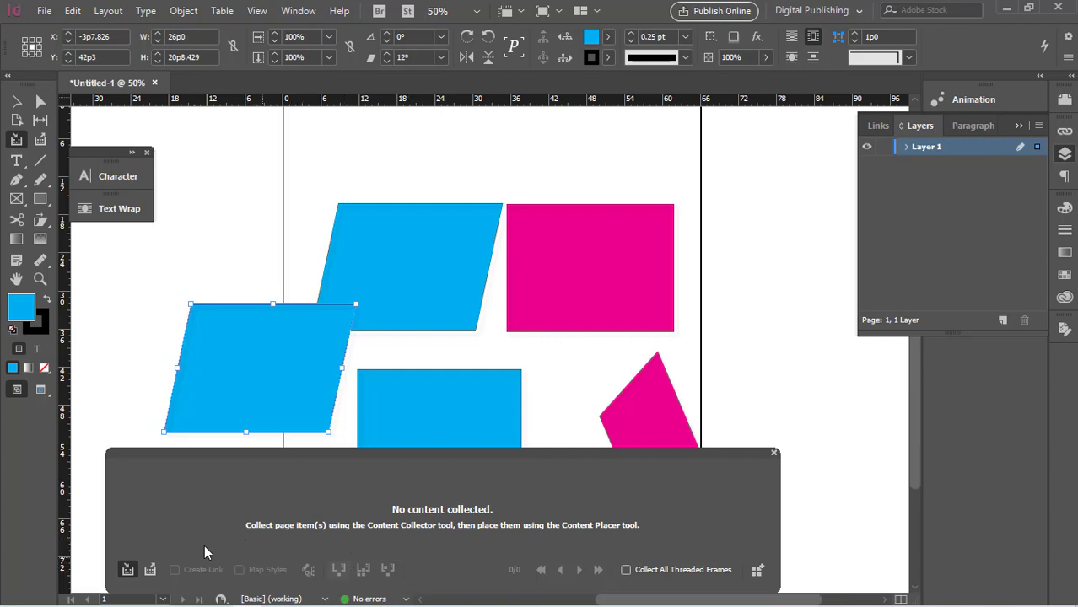
- Collect the newly placed blue parallelogram and a set of four objects, with Collect All Threaded Frames enabled
{"action": "left_click", "coordinate": [270, 380]}
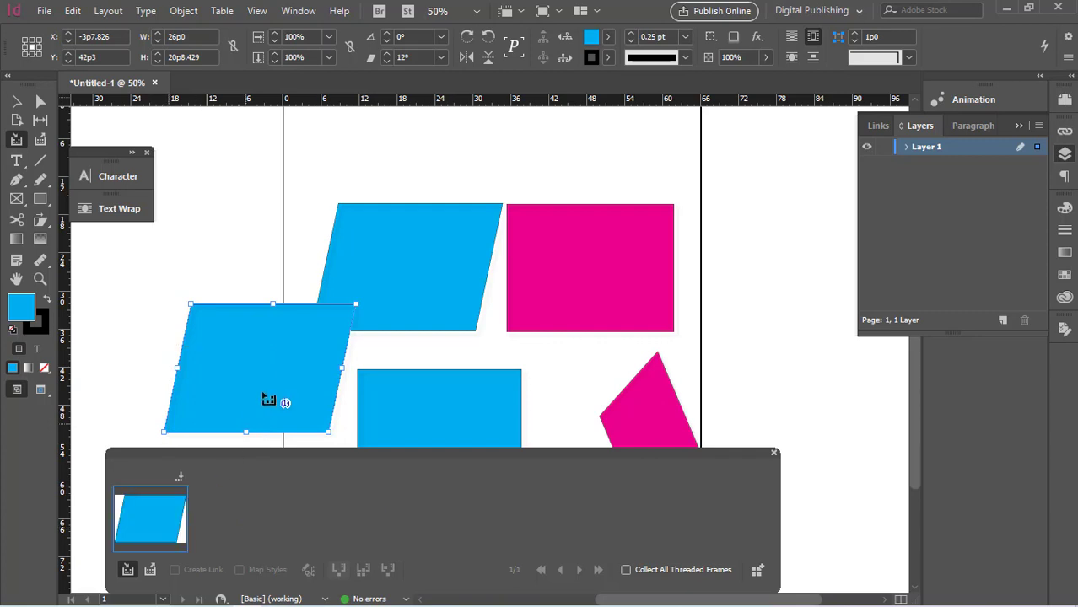
{"action": "left_click", "coordinate": [557, 285]}
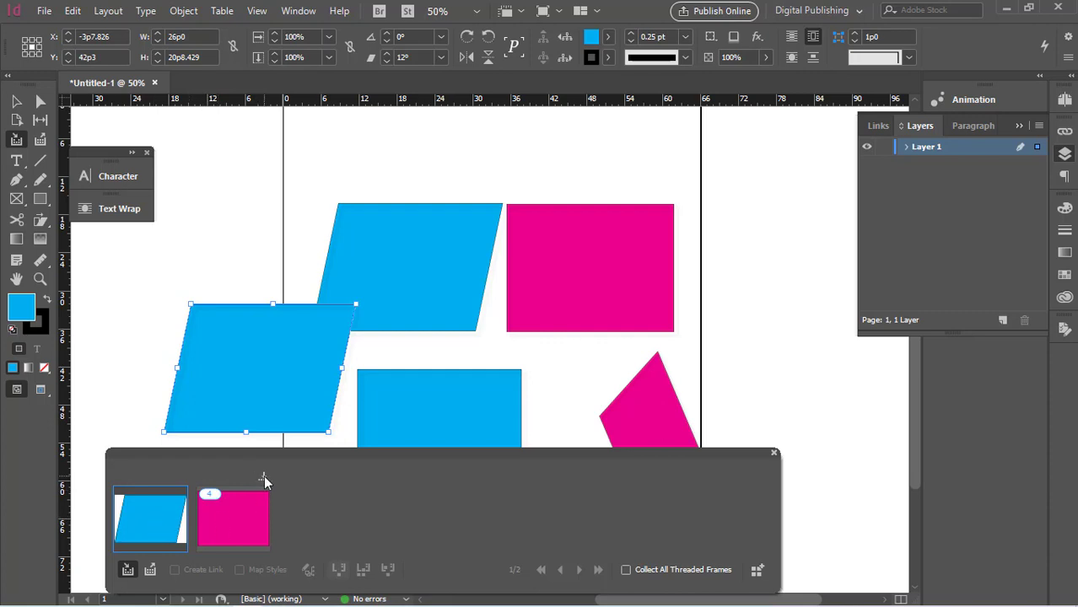
{"action": "left_click_drag", "start_coordinate": [274, 462], "coordinate": [253, 378]}
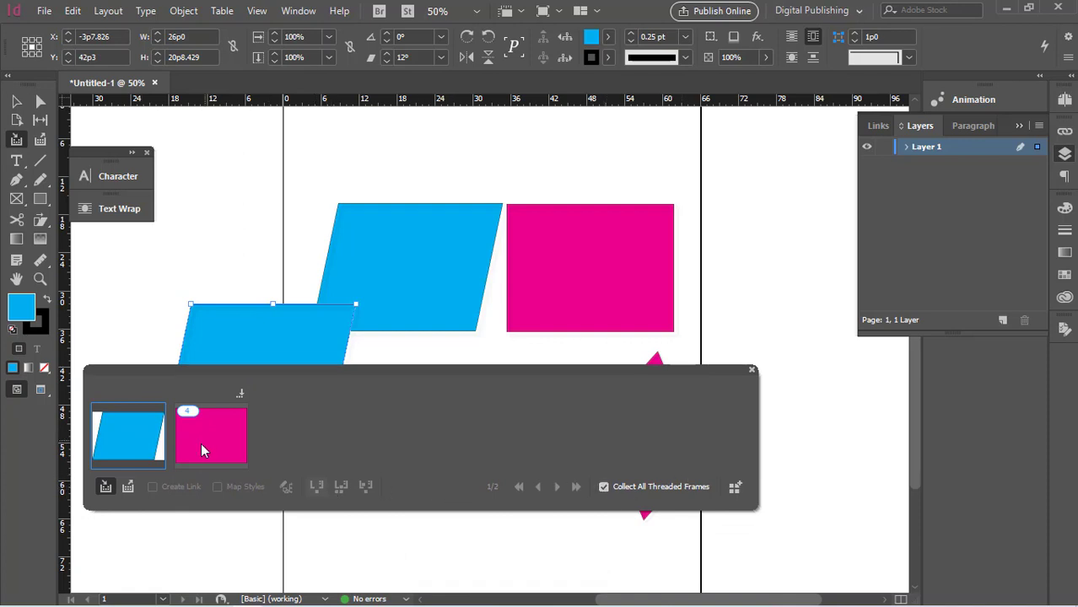
- Open the collected four-object set with Create Link enabled and place its items and the remaining parallelogram across the page and pasteboard
{"action": "left_click", "coordinate": [128, 487]}
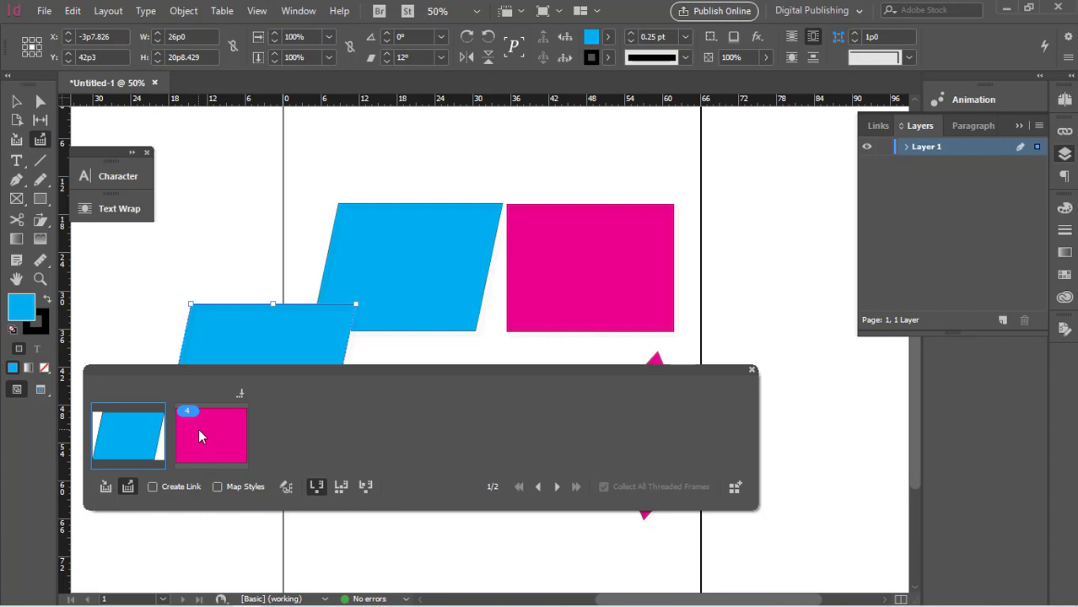
{"action": "left_click", "coordinate": [187, 411]}
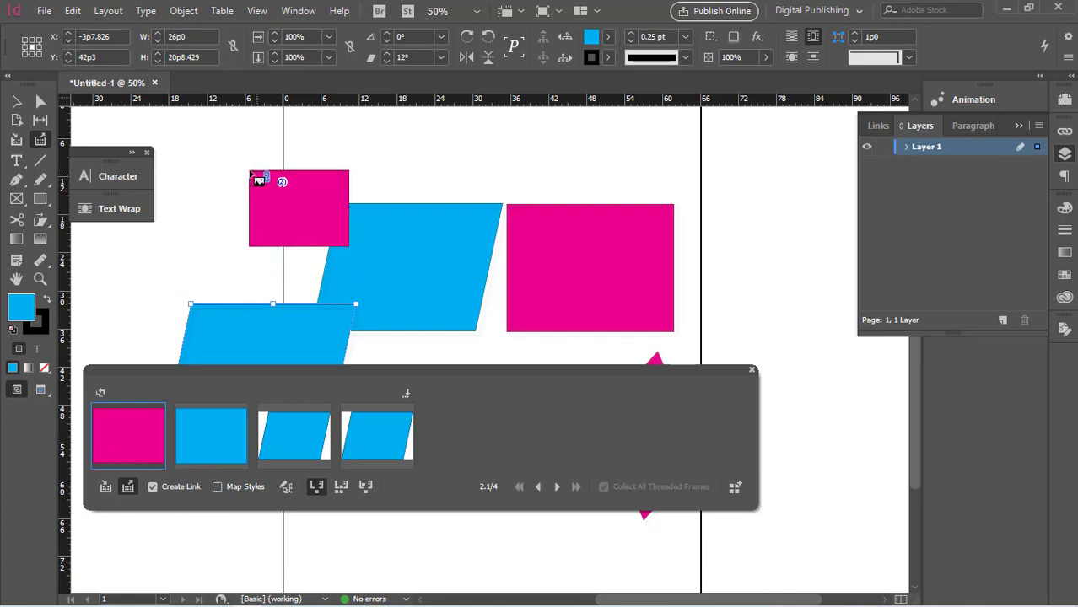
{"action": "left_click", "coordinate": [188, 135]}
{"action": "left_click", "coordinate": [402, 143]}
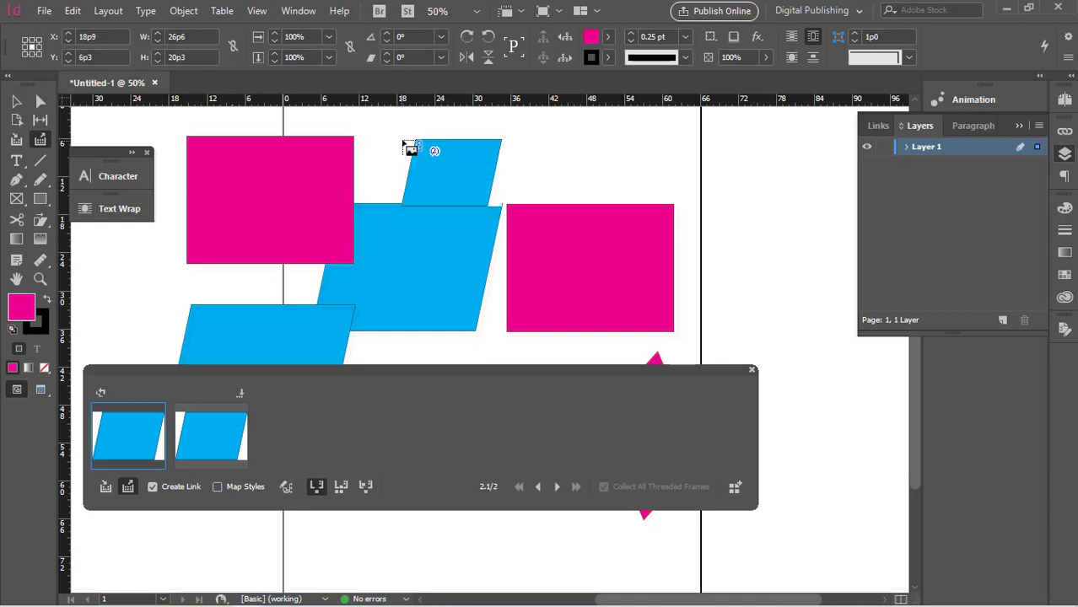
{"action": "left_click", "coordinate": [598, 173]}
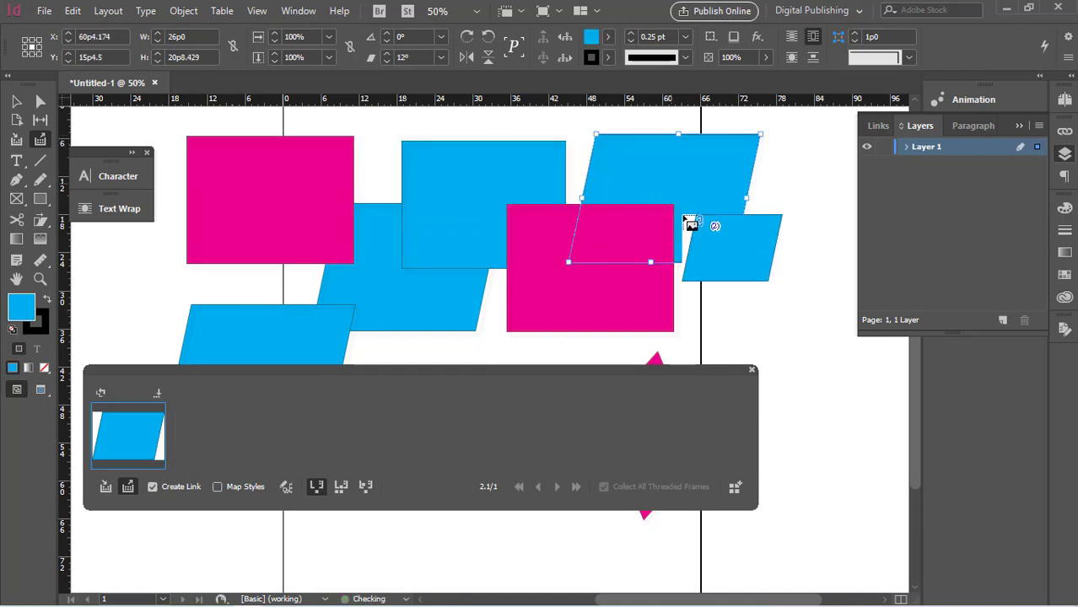
{"action": "left_click", "coordinate": [749, 274]}
{"action": "left_click", "coordinate": [804, 385]}
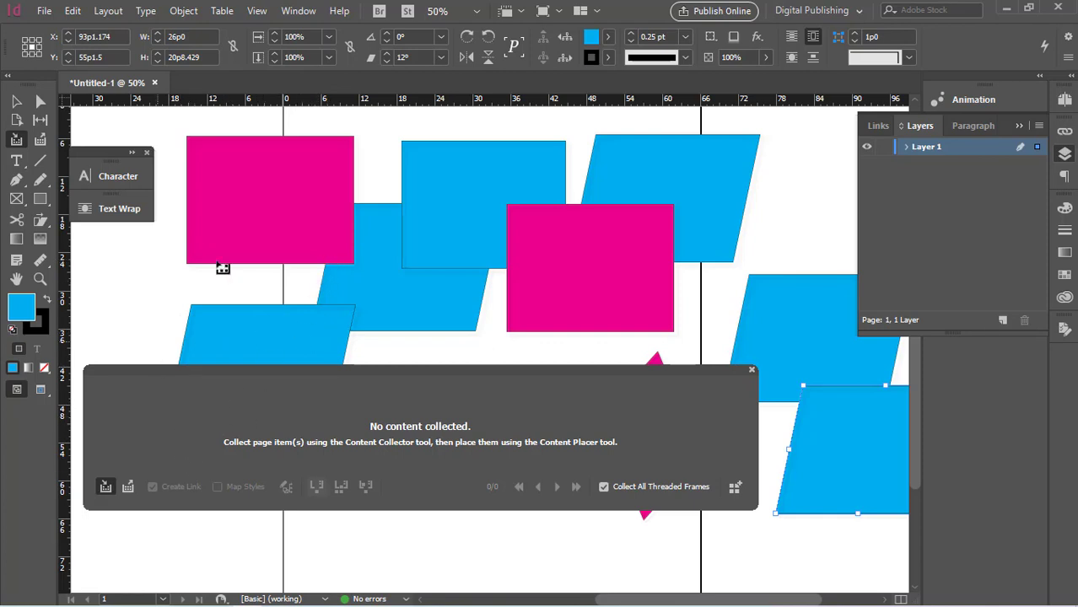
- Collect two magenta rectangles, one blue rectangle and two blue parallelograms with the Content Collector
{"action": "left_click", "coordinate": [283, 209]}
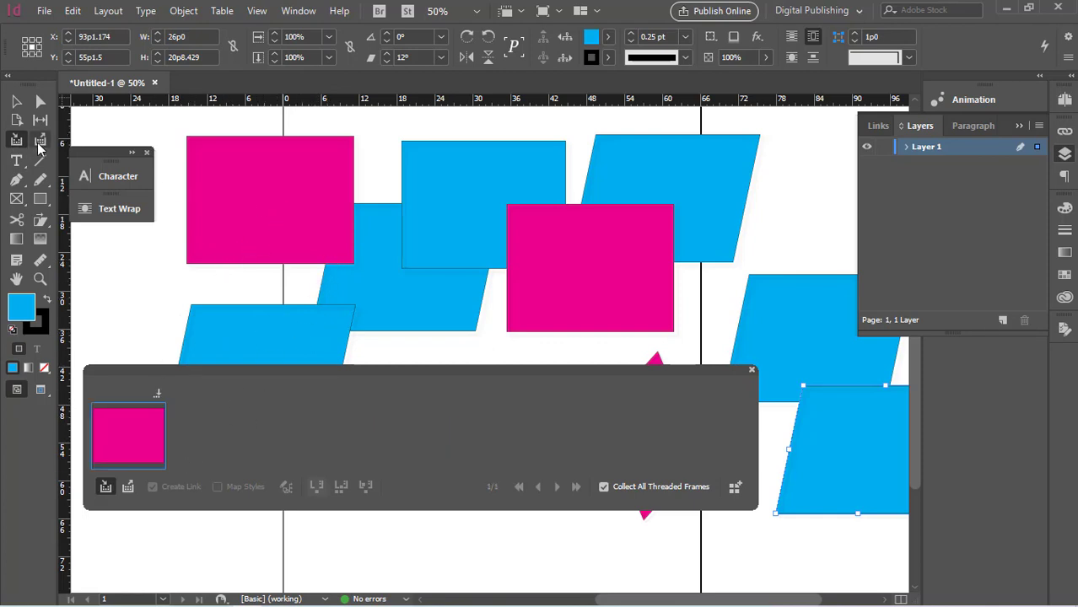
{"action": "left_click", "coordinate": [495, 207]}
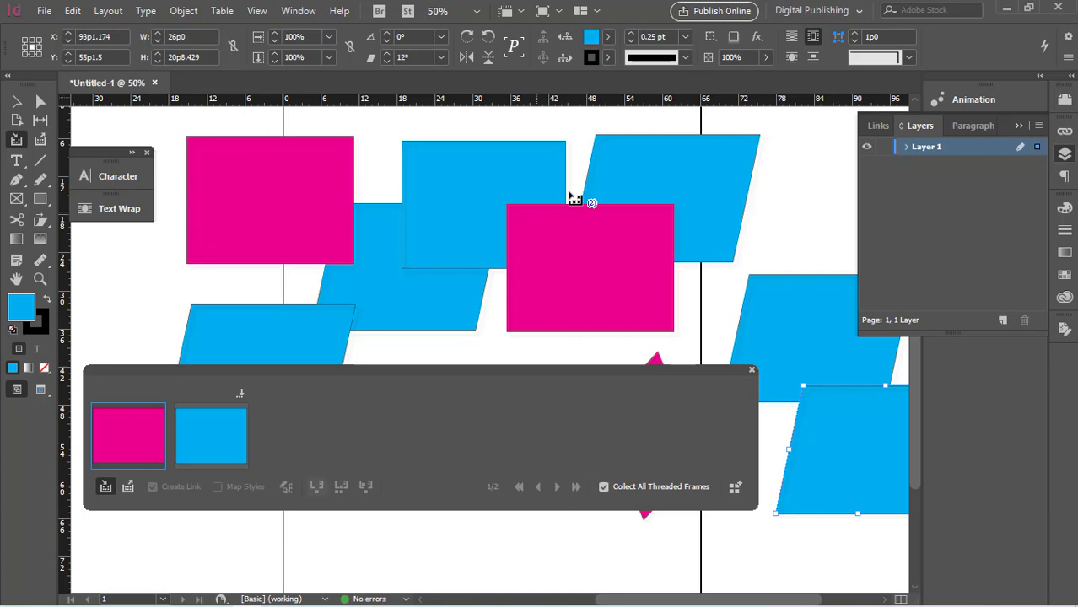
{"action": "left_click", "coordinate": [624, 176]}
{"action": "left_click", "coordinate": [626, 285]}
{"action": "left_click", "coordinate": [796, 325]}
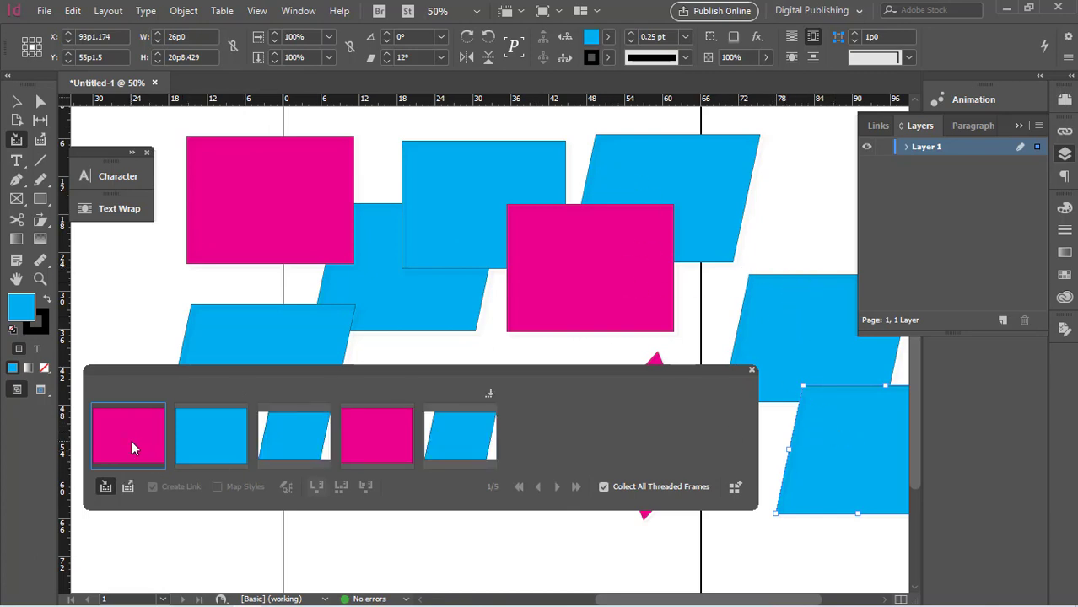
- Place linked copies of the five collected shapes around the page, putting the last parallelogram below the central magenta rectangle
{"action": "left_click", "coordinate": [127, 486]}
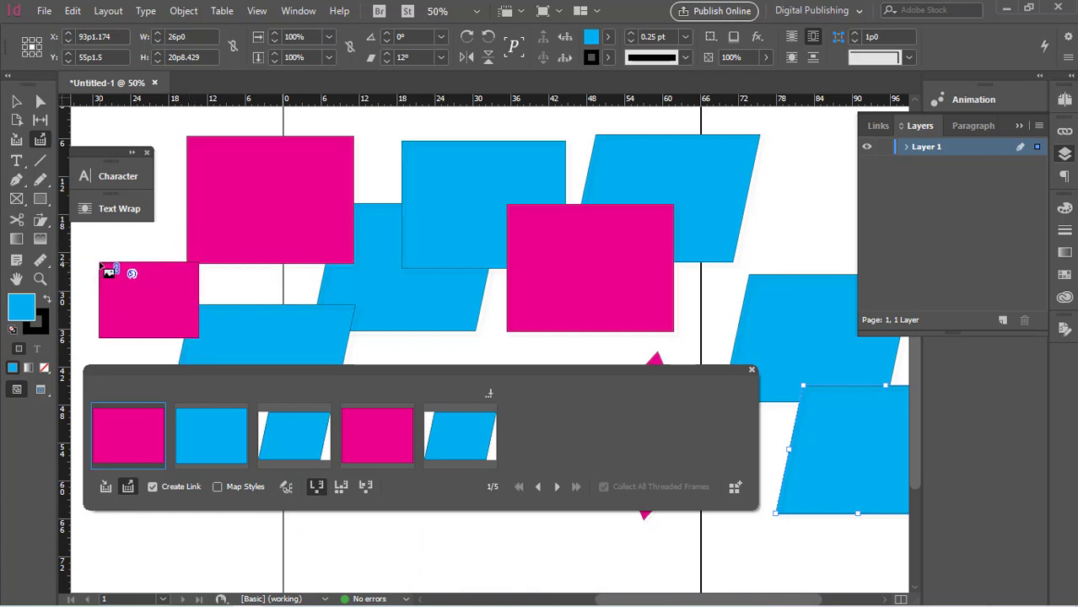
{"action": "left_click", "coordinate": [102, 265]}
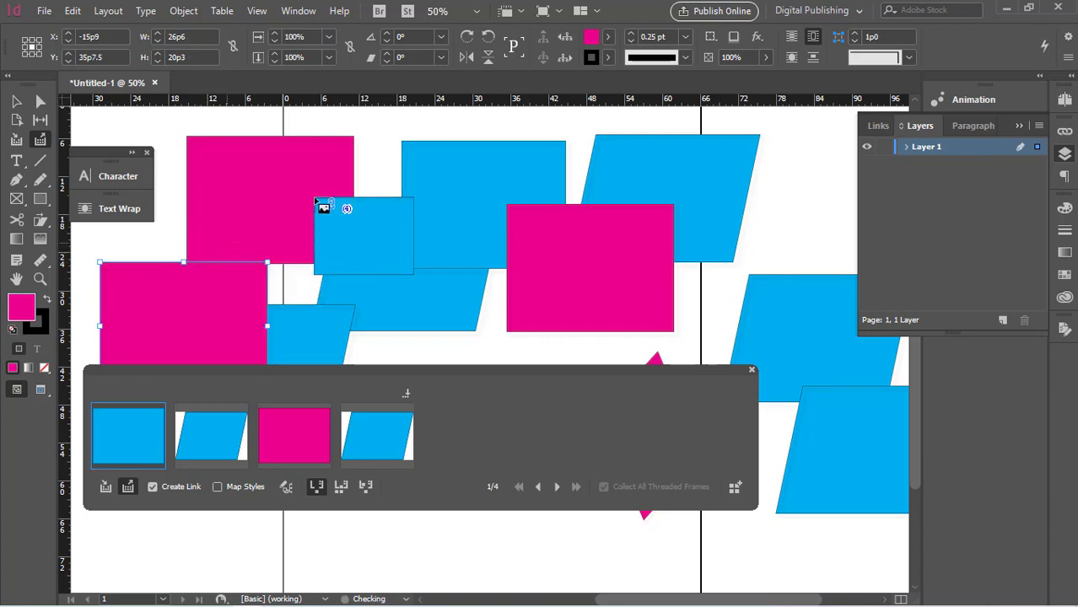
{"action": "left_click", "coordinate": [329, 167]}
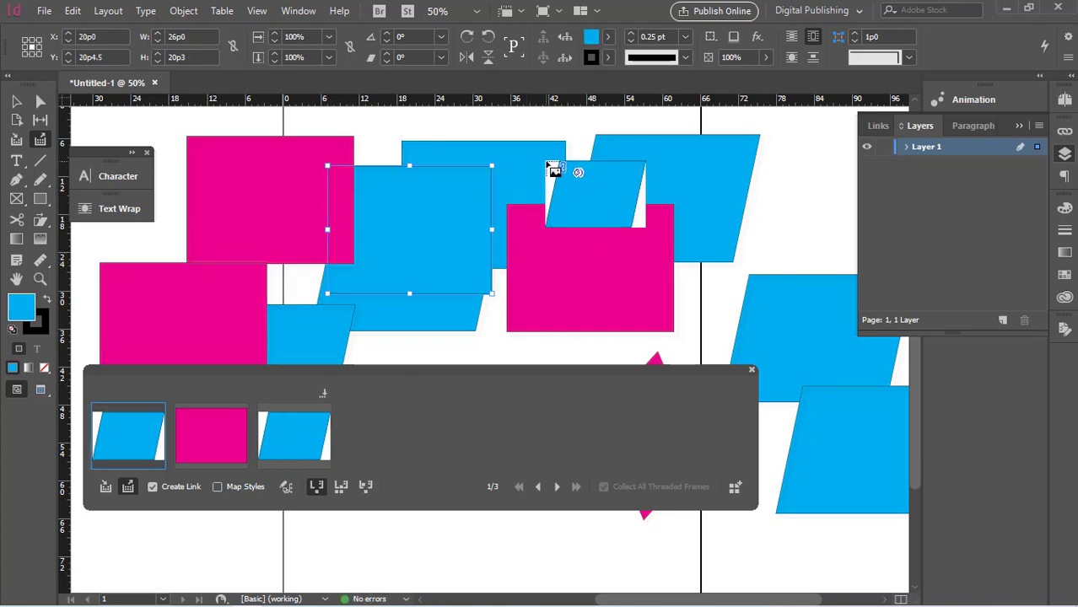
{"action": "left_click", "coordinate": [541, 161]}
{"action": "left_click", "coordinate": [783, 165]}
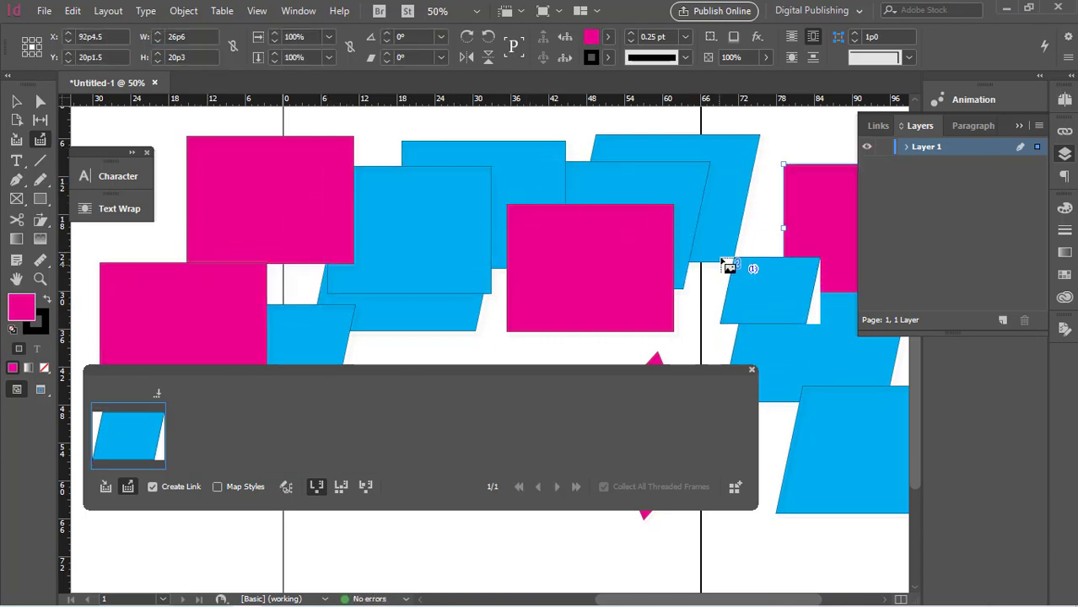
{"action": "left_click", "coordinate": [440, 339]}
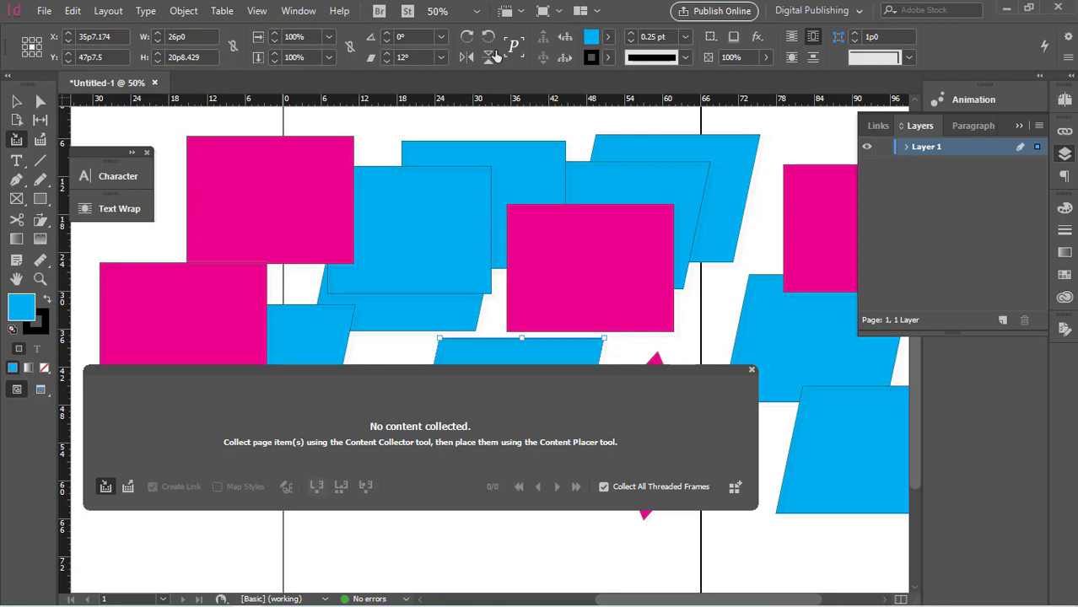
- Flip the last placed blue parallelogram vertically and horizontally, reversing each flip, and move the conveyor off the shapes
{"action": "left_click", "coordinate": [489, 55]}
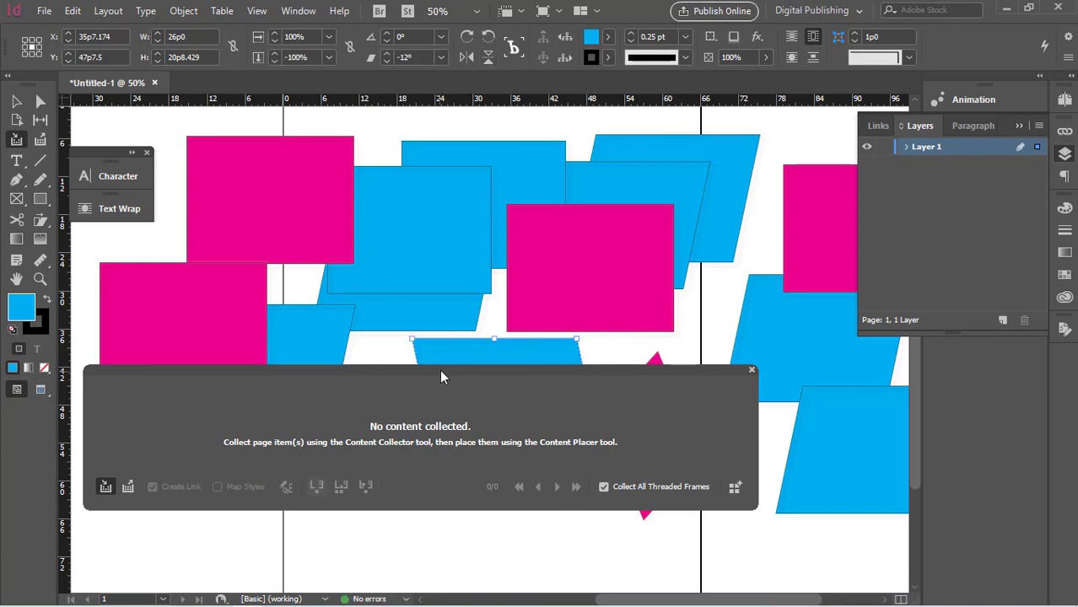
{"action": "left_click_drag", "start_coordinate": [440, 376], "coordinate": [447, 535]}
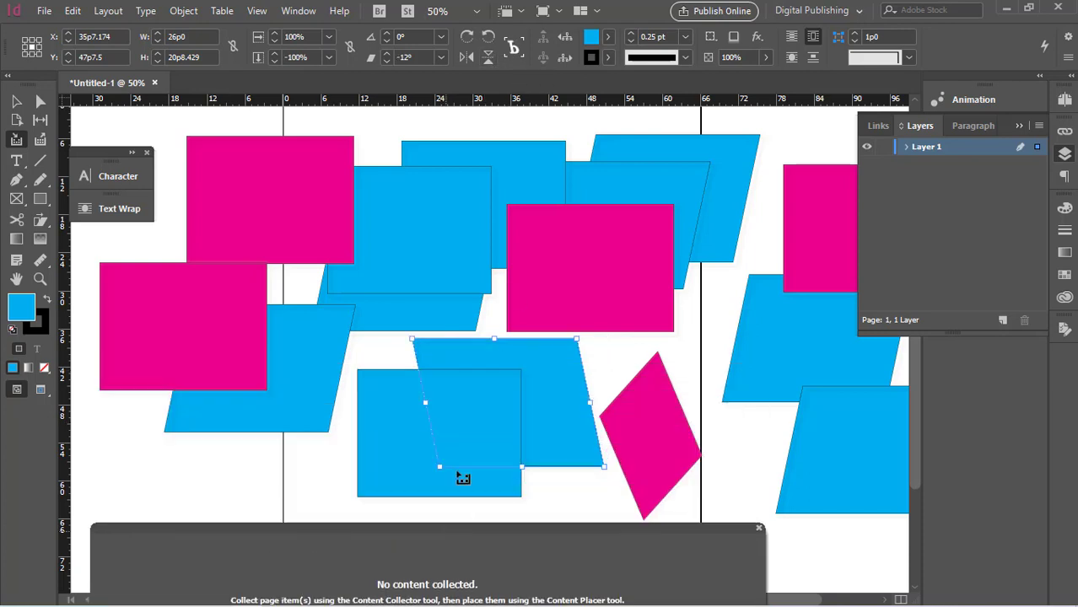
{"action": "left_click", "coordinate": [487, 56]}
{"action": "left_click", "coordinate": [466, 57]}
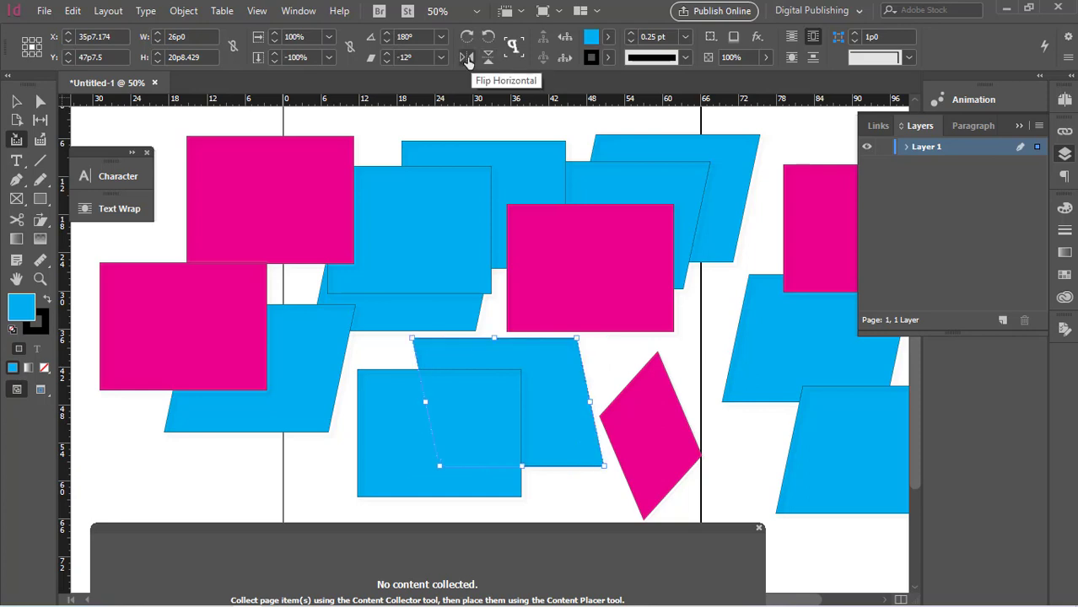
{"action": "left_click", "coordinate": [466, 58]}
- Rotate the last placed blue parallelogram counter-clockwise in 90° turns to an angle of 180°
{"action": "left_click", "coordinate": [488, 36]}
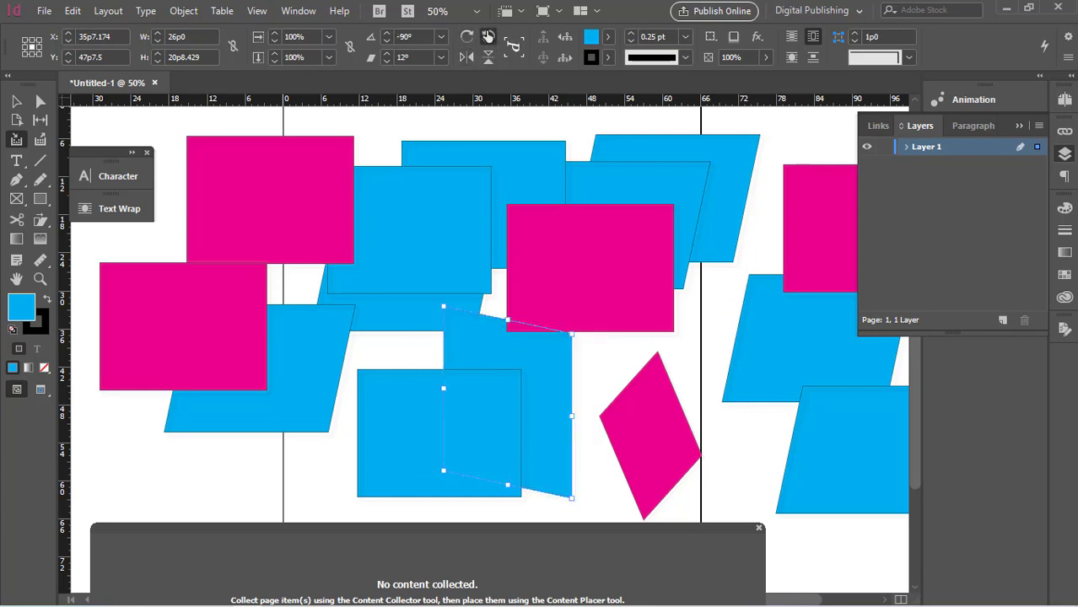
{"action": "left_click", "coordinate": [488, 37]}
{"action": "left_click", "coordinate": [488, 37]}
{"action": "left_click", "coordinate": [488, 38]}
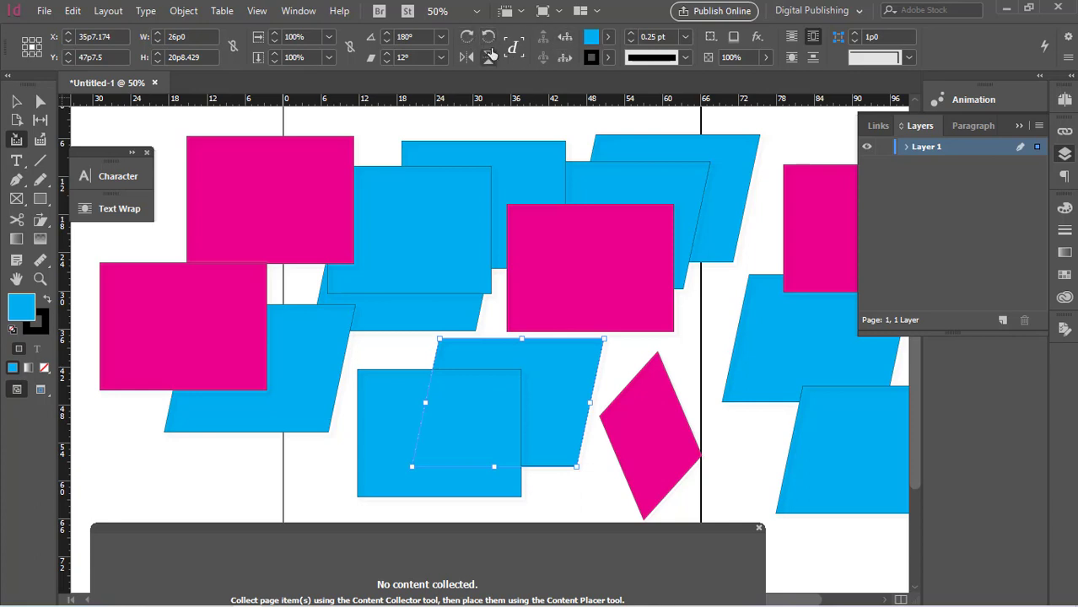
- Rotate the selected blue parallelogram counter-clockwise to 0° and apply an Inner Glow with Screen mode at 75% opacity
{"action": "left_click", "coordinate": [490, 37]}
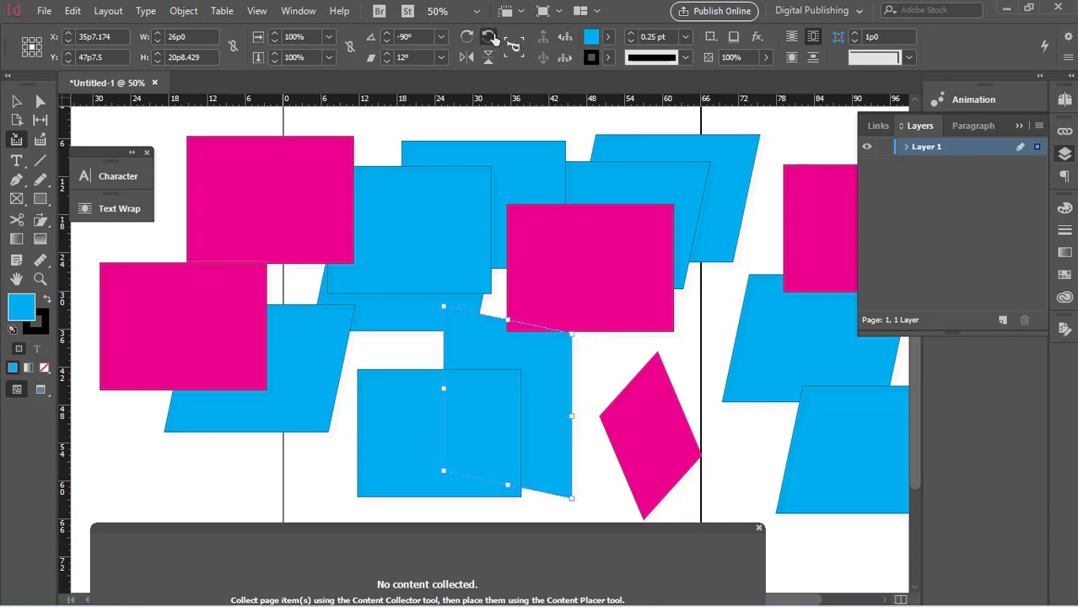
{"action": "left_click", "coordinate": [491, 38]}
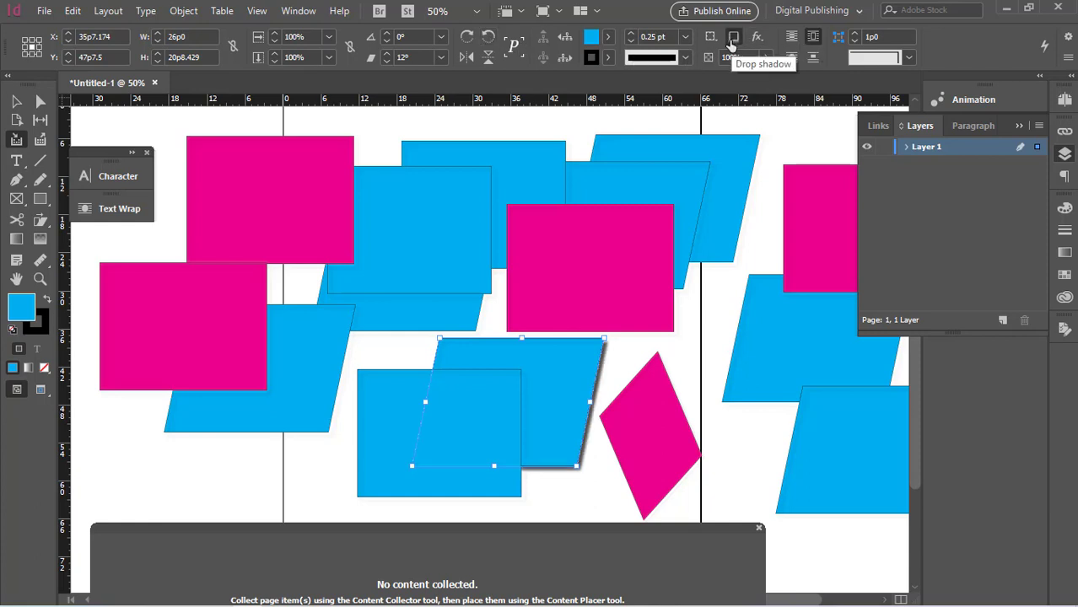
{"action": "left_click", "coordinate": [757, 44]}
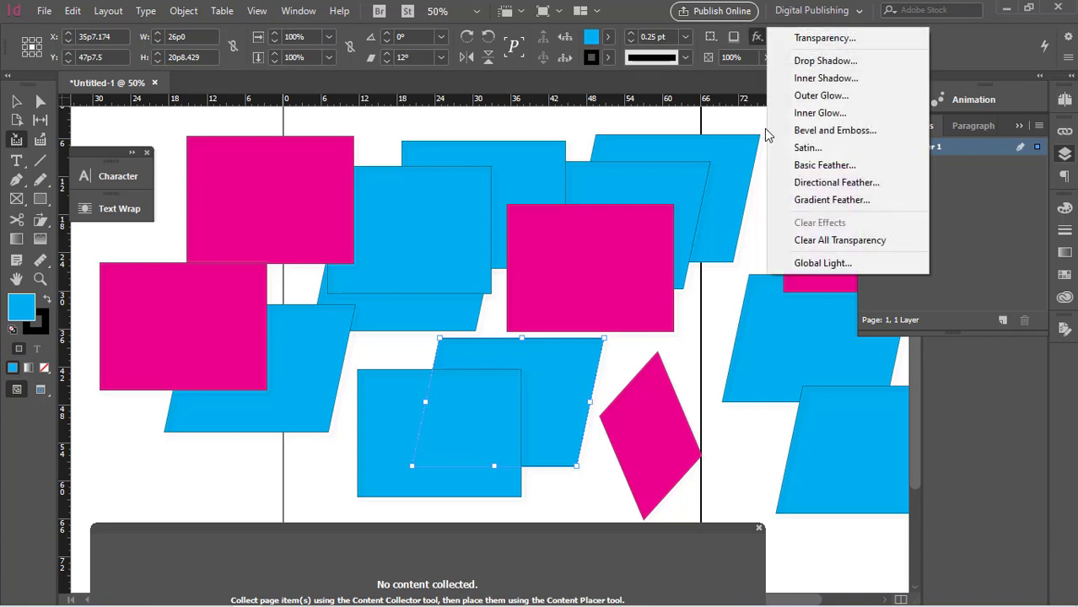
{"action": "left_click", "coordinate": [801, 120]}
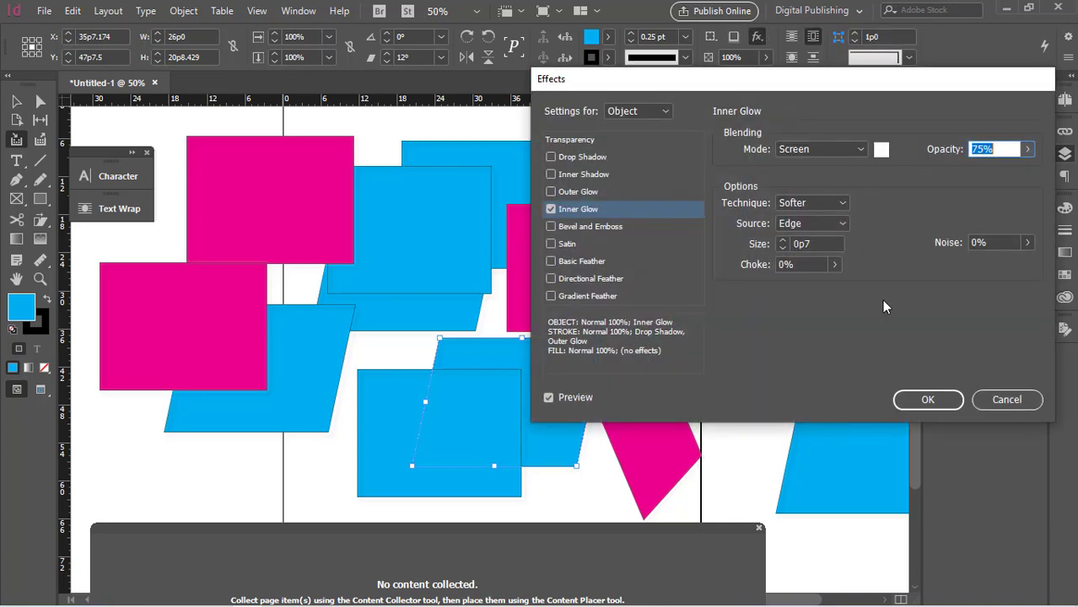
{"action": "key", "text": "Return"}
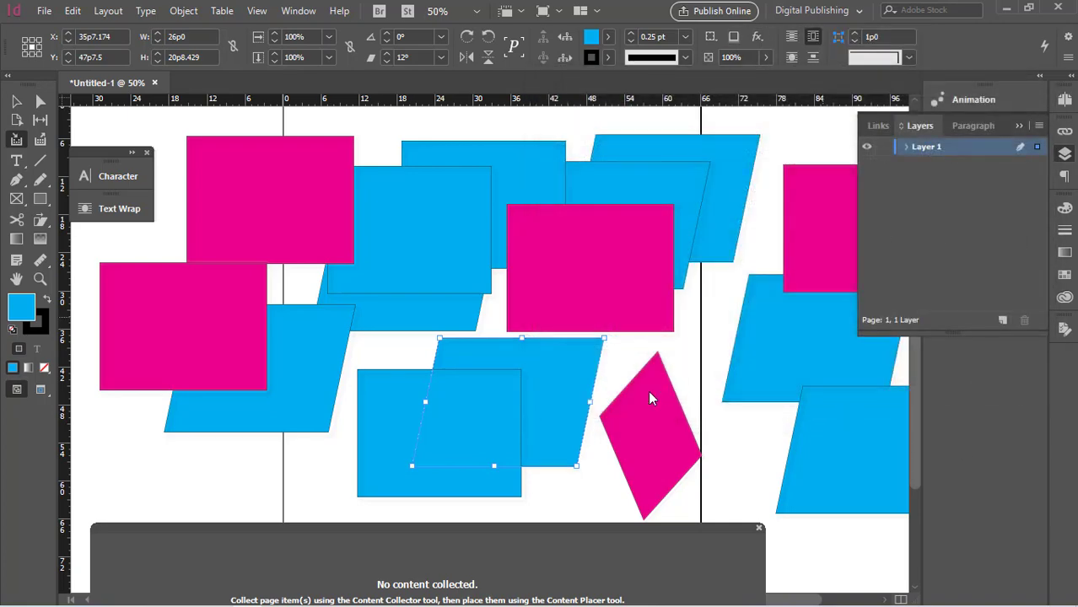
- Switch the drop shadow on the selected blue parallelogram on and off again
{"action": "left_click", "coordinate": [755, 40]}
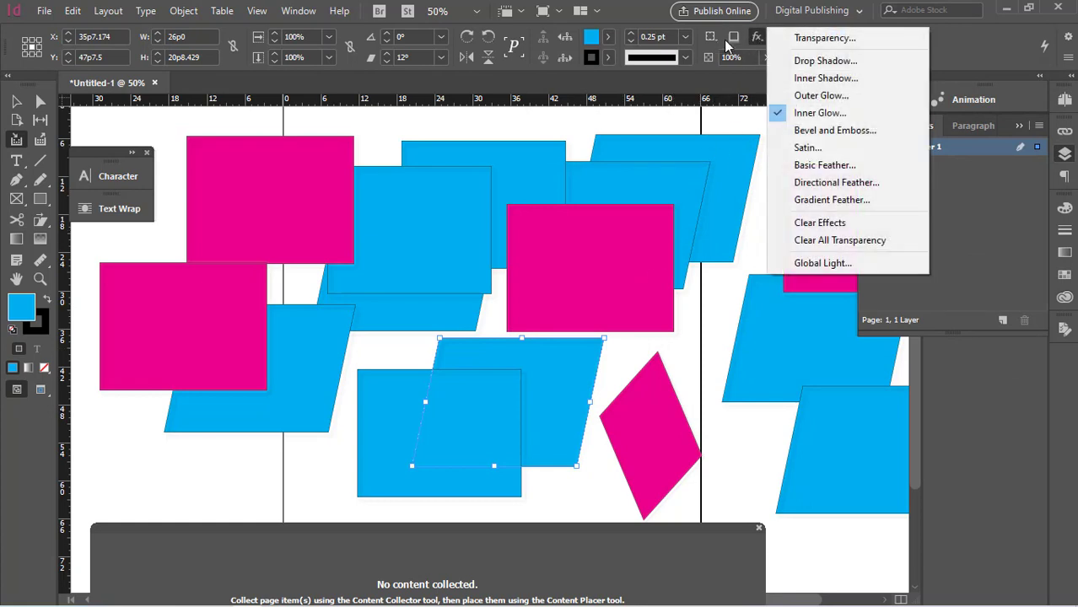
{"action": "left_click", "coordinate": [733, 41]}
{"action": "left_click", "coordinate": [733, 41]}
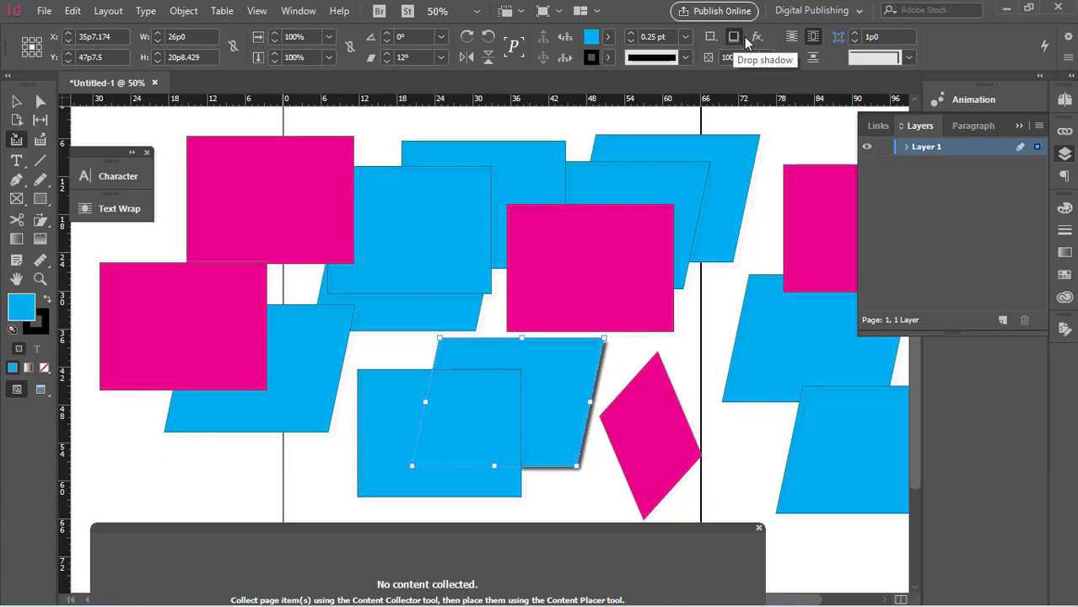
{"action": "left_click", "coordinate": [738, 36]}
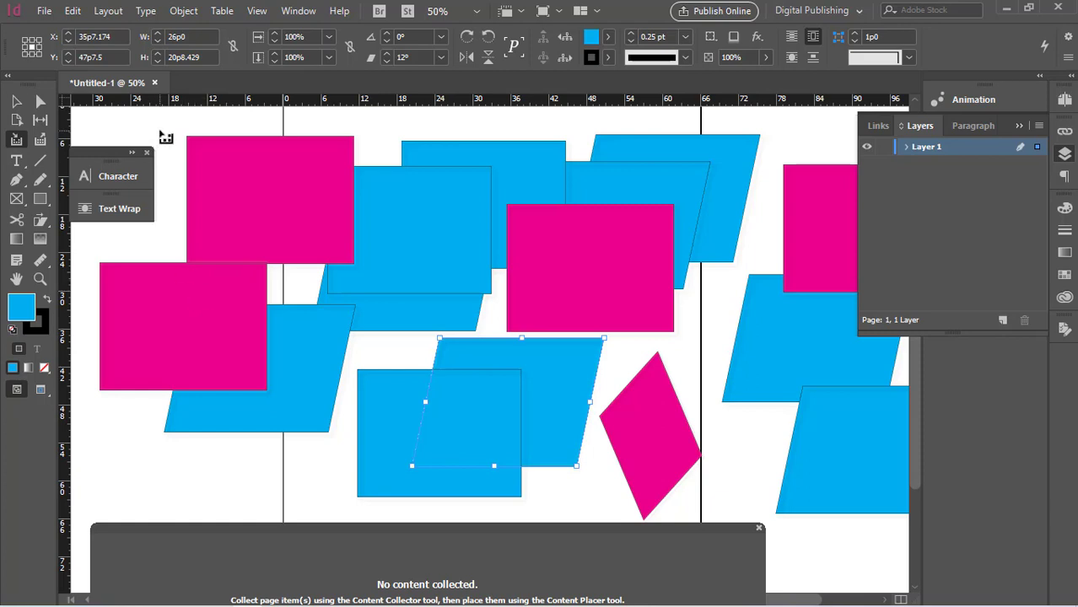
- Select all the shapes on and around the page and delete them
{"action": "key", "text": "v"}
{"action": "left_click_drag", "start_coordinate": [167, 133], "coordinate": [784, 523]}
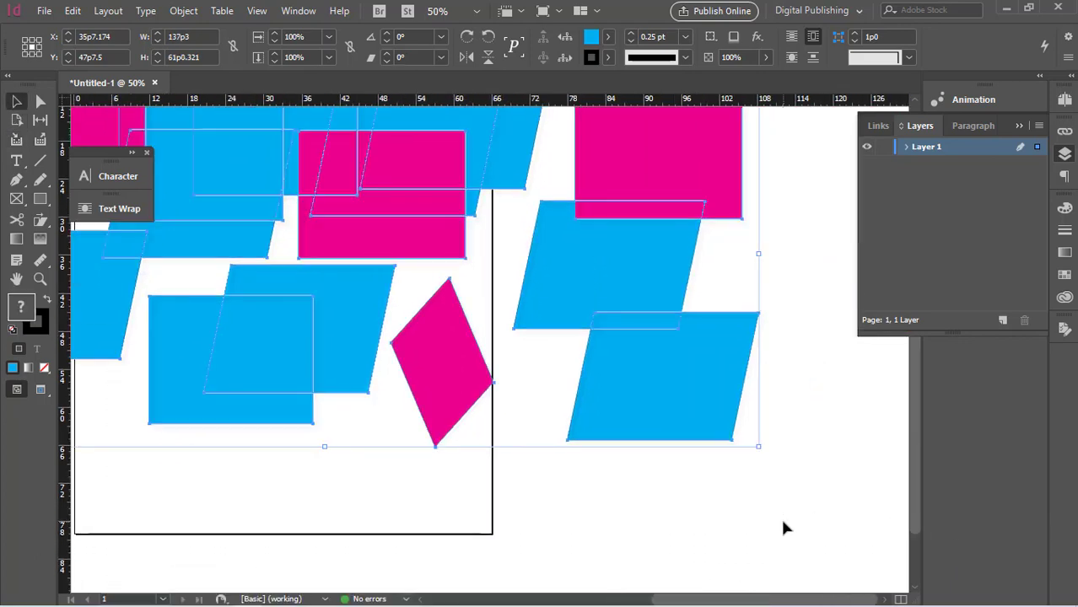
{"action": "key", "text": "Delete"}
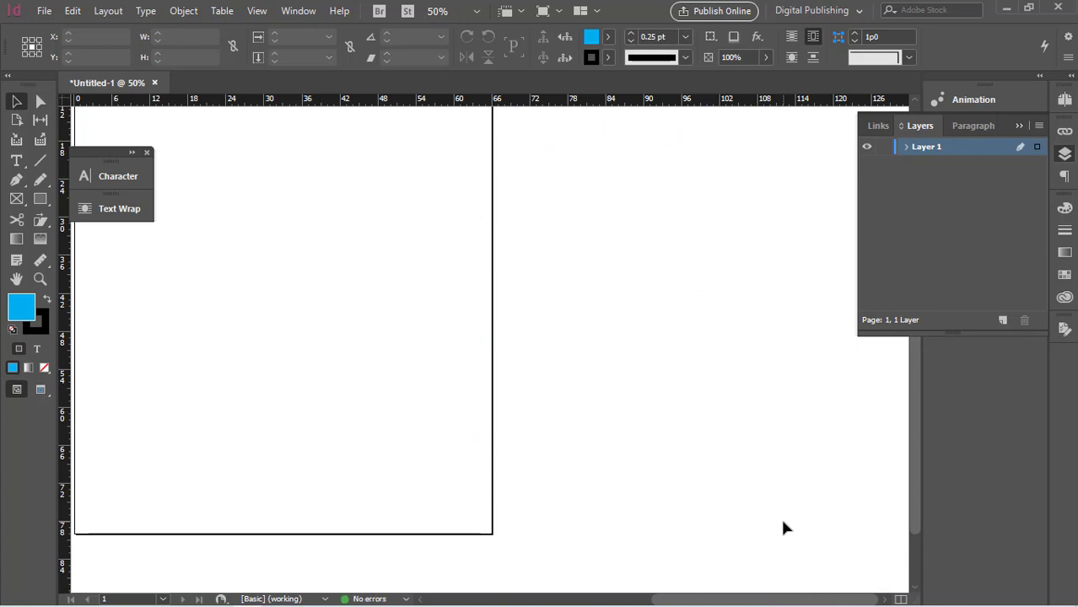
- Draw a blue rectangle about 40p1.5 wide and 29p1.5 high in the upper-middle part of the empty page
{"action": "left_click_drag", "start_coordinate": [296, 313], "coordinate": [546, 376]}
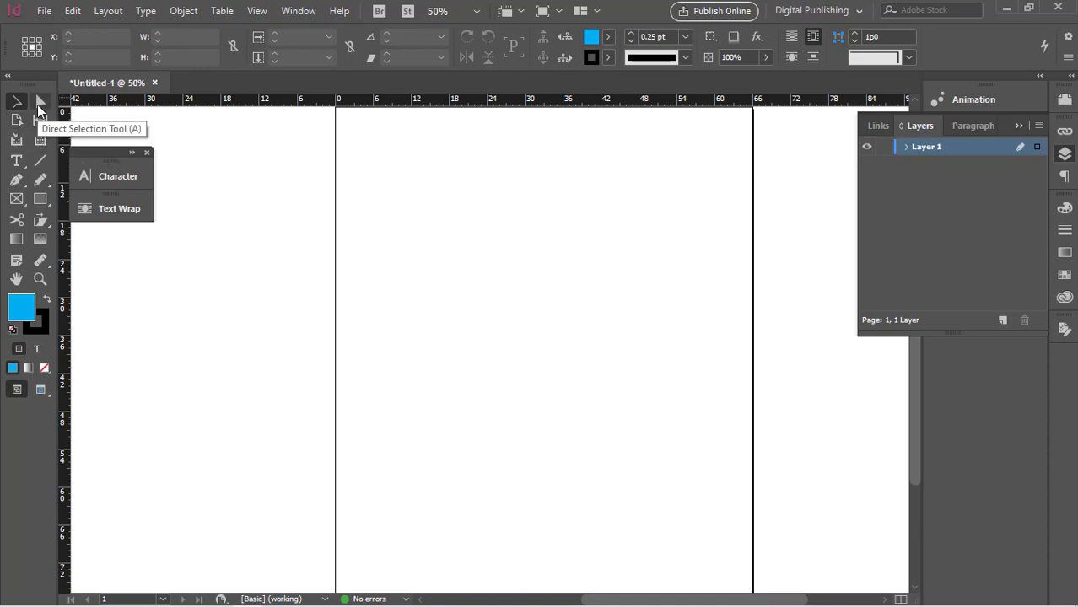
{"action": "left_click", "coordinate": [39, 199]}
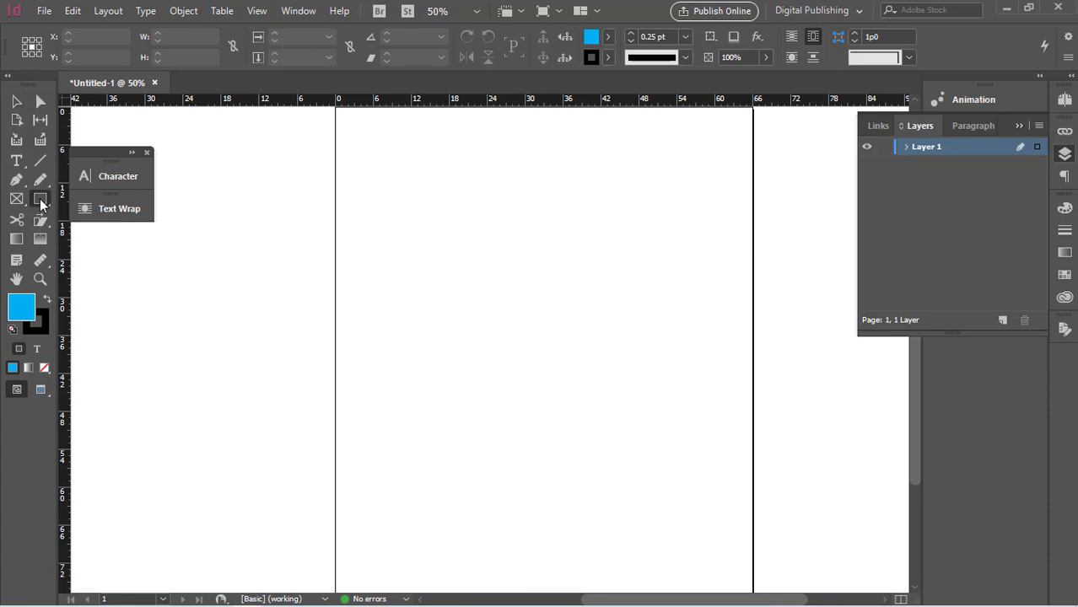
{"action": "left_click_drag", "start_coordinate": [390, 213], "coordinate": [645, 397]}
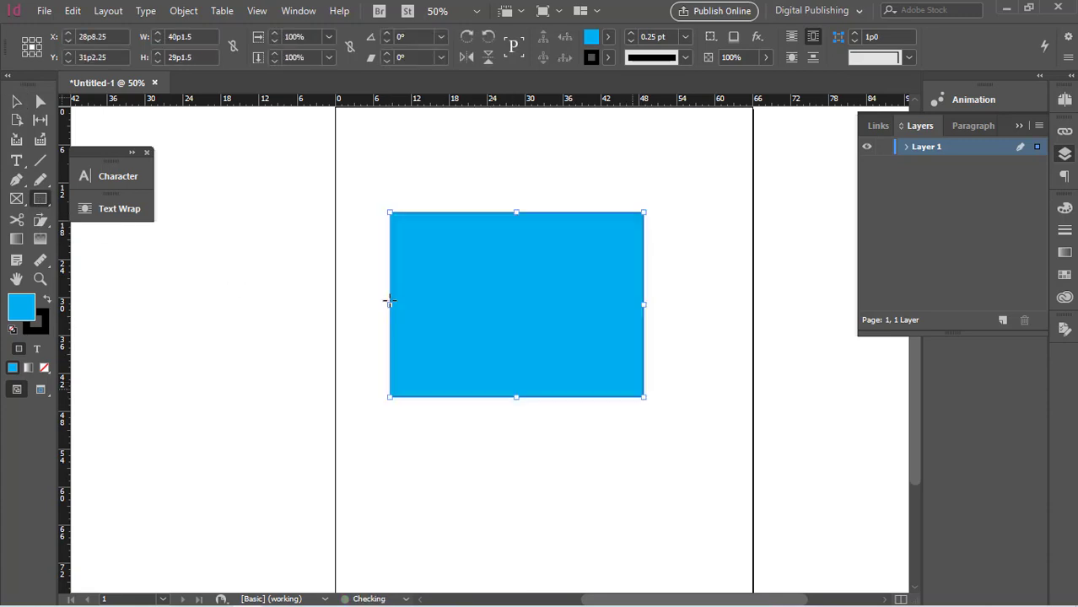
- Reshape the rectangle with Direct Selection by moving its upper-left corner point outward to about X -11p3, Y 11p9
{"action": "left_click", "coordinate": [41, 102]}
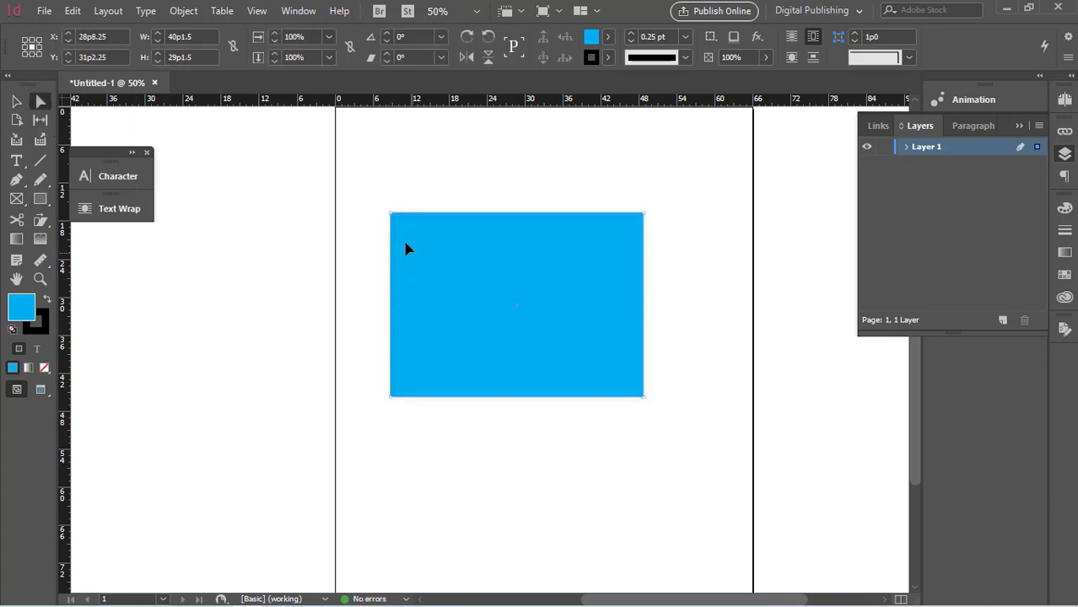
{"action": "left_click", "coordinate": [391, 214]}
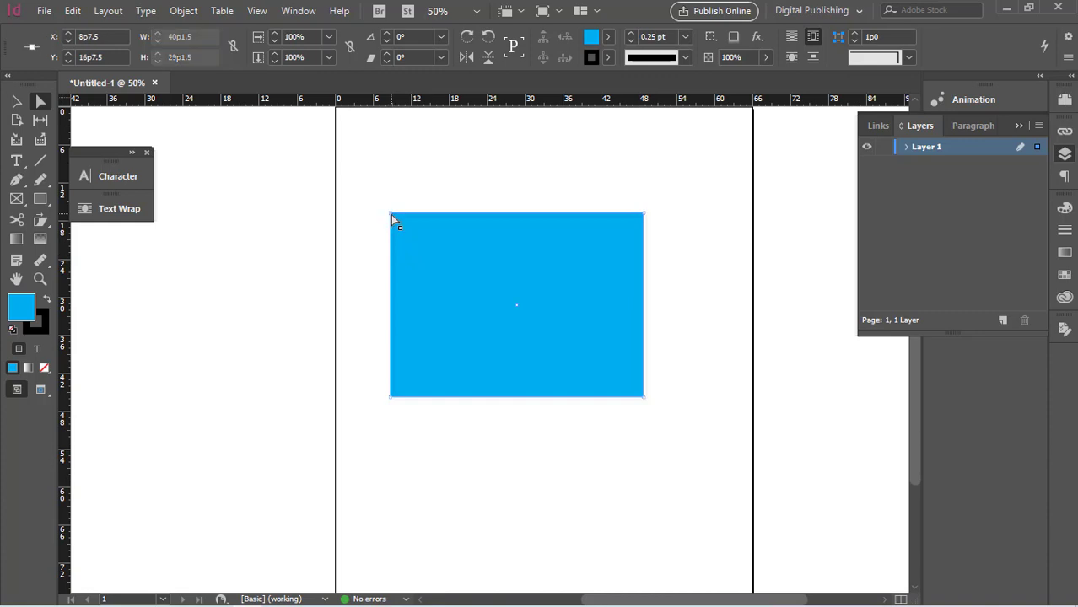
{"action": "left_click_drag", "start_coordinate": [390, 216], "coordinate": [241, 167]}
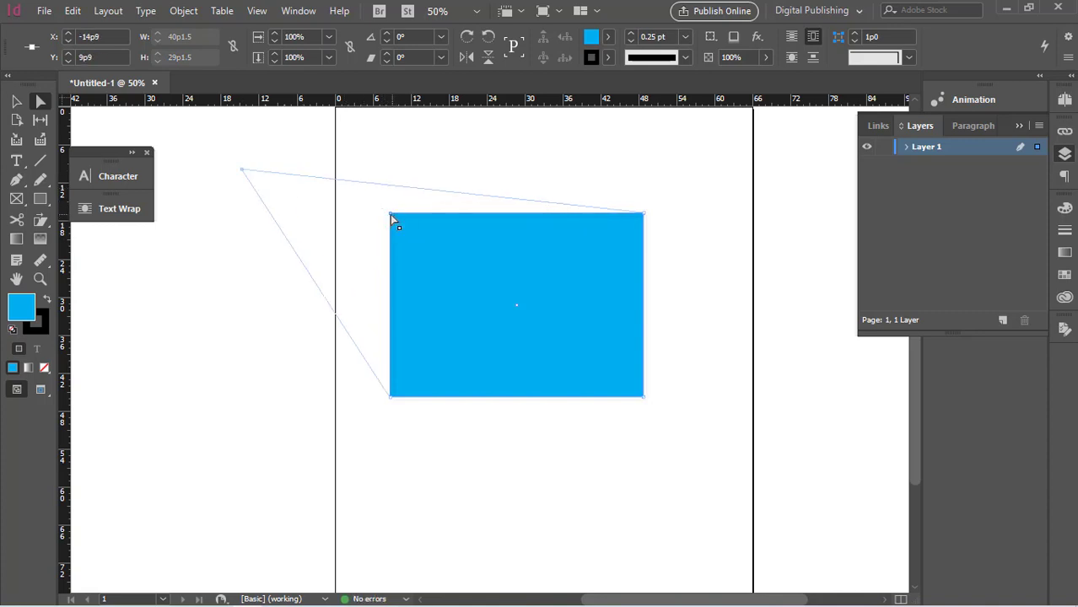
{"action": "left_click_drag", "start_coordinate": [389, 213], "coordinate": [243, 173]}
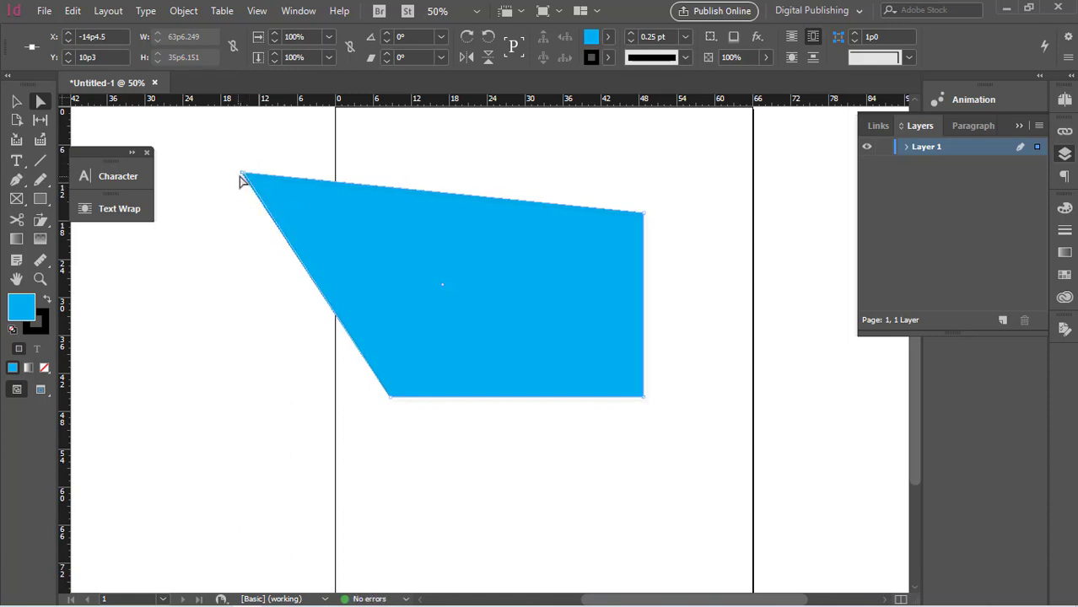
{"action": "left_click_drag", "start_coordinate": [244, 175], "coordinate": [216, 168]}
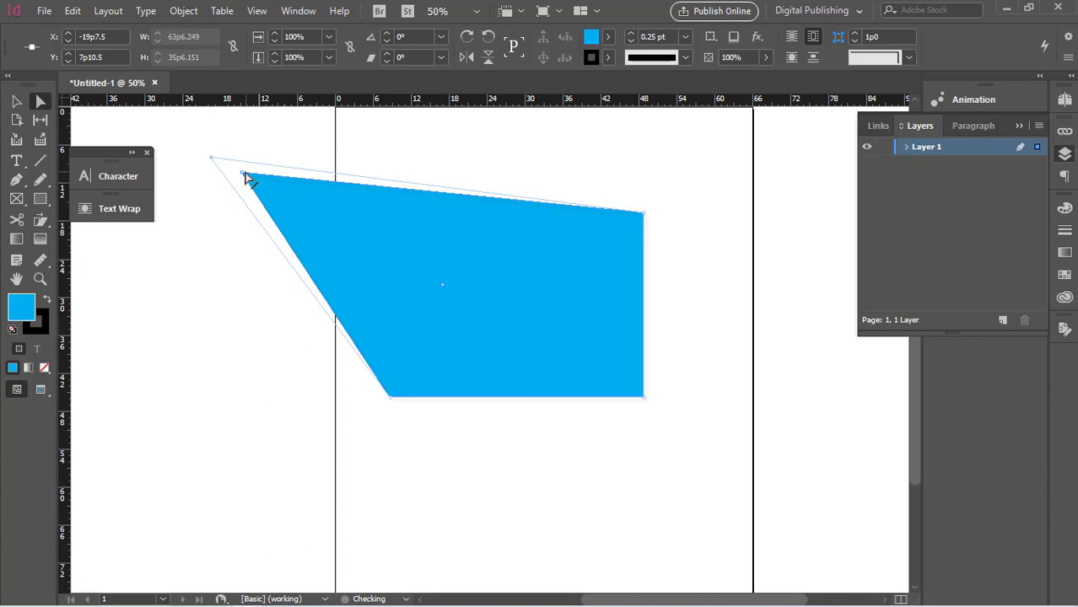
{"action": "left_click", "coordinate": [242, 175]}
{"action": "left_click_drag", "start_coordinate": [242, 176], "coordinate": [264, 183]}
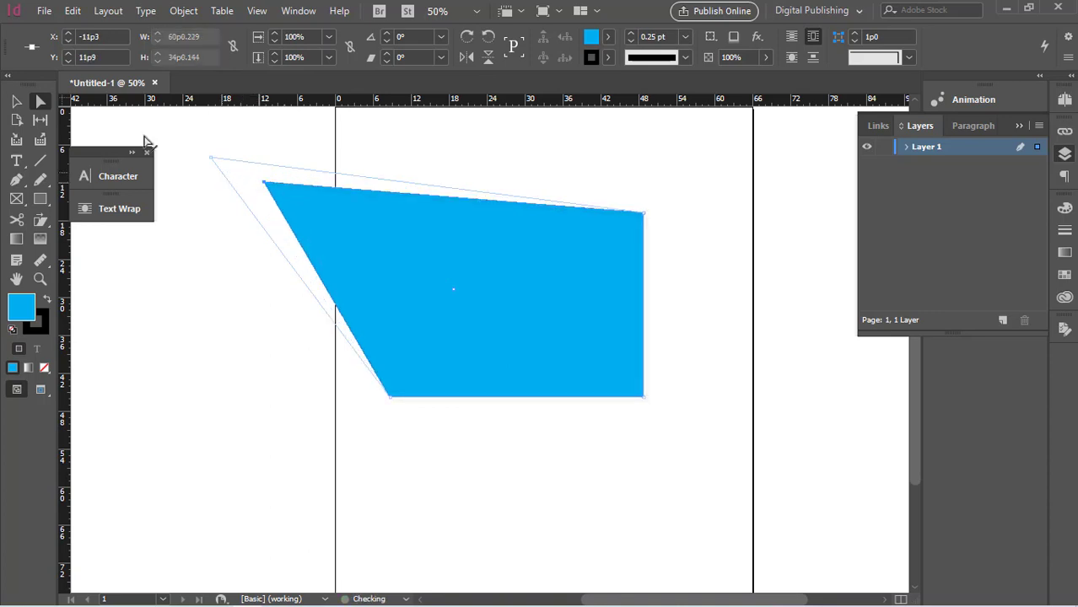
- Increase the X position of the selected upper-left corner point in increments to -7p0
{"action": "left_click", "coordinate": [67, 38]}
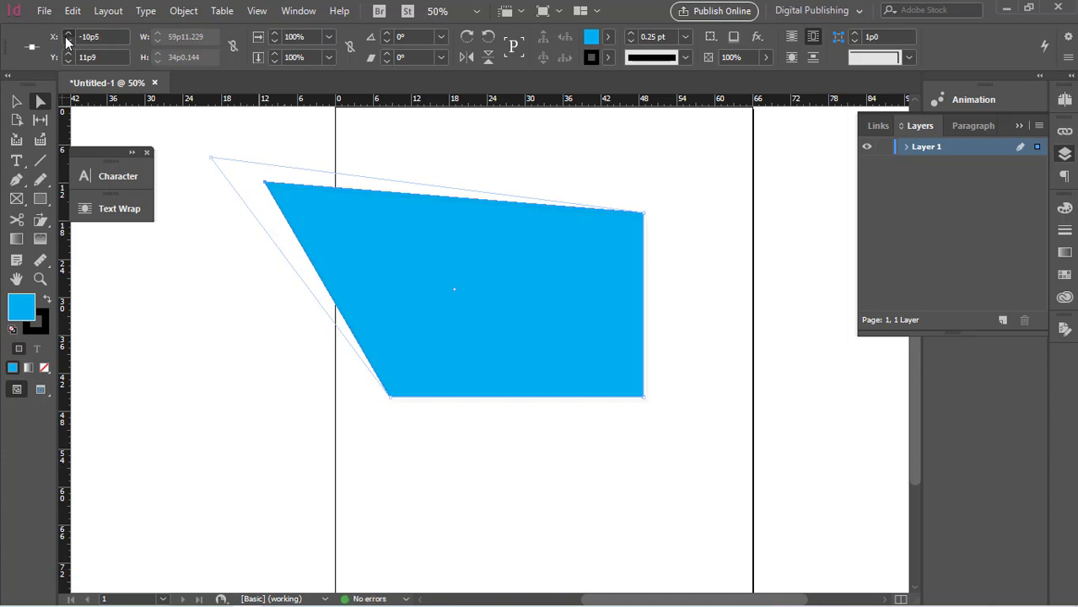
{"action": "left_click", "coordinate": [68, 37]}
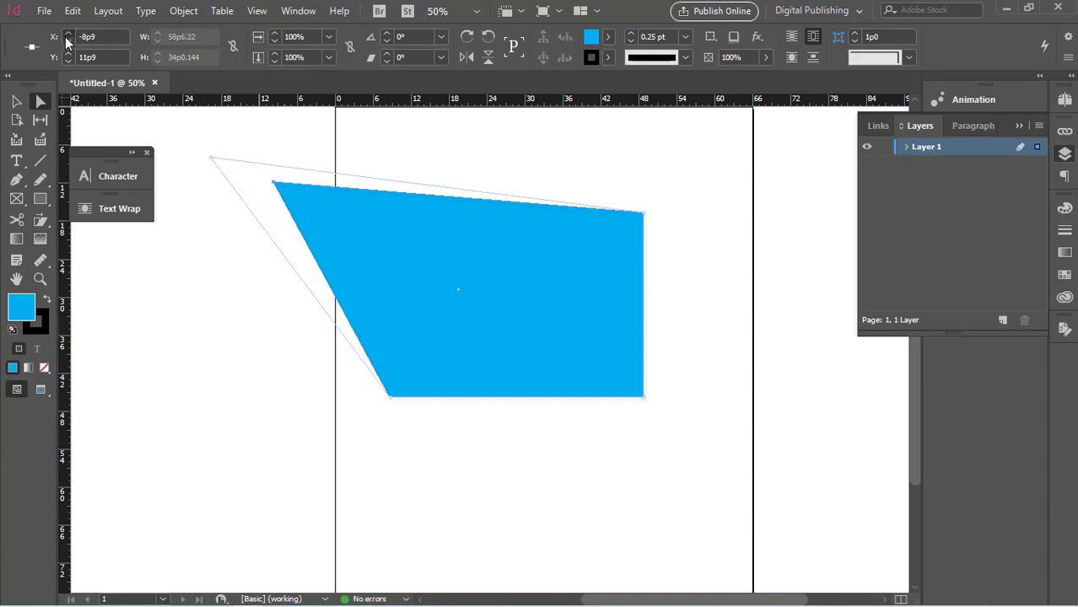
{"action": "left_click", "coordinate": [67, 37]}
{"action": "left_click", "coordinate": [67, 37]}
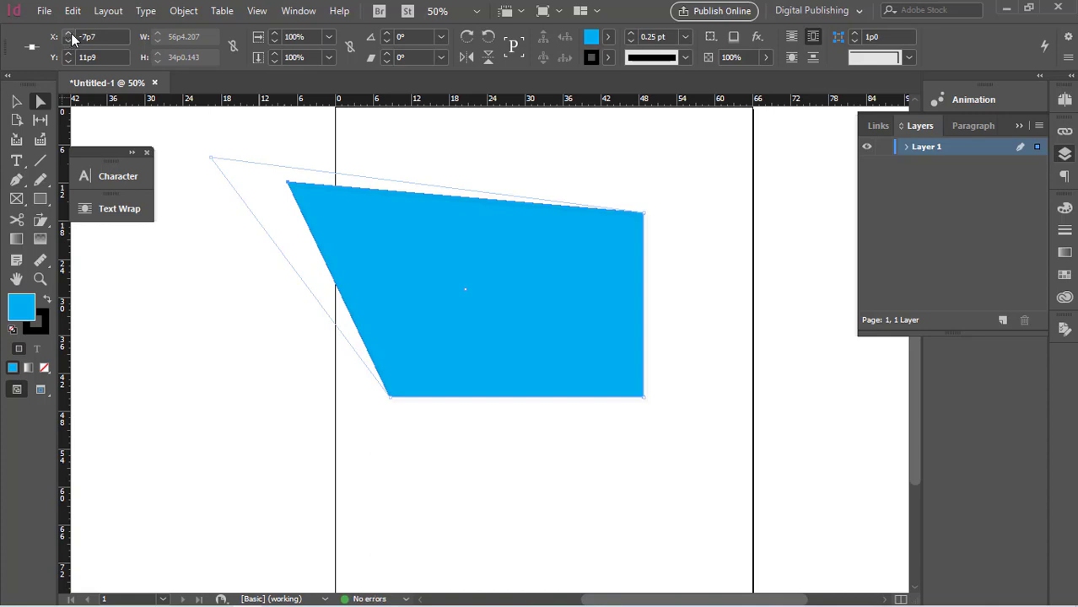
{"action": "left_click", "coordinate": [70, 34]}
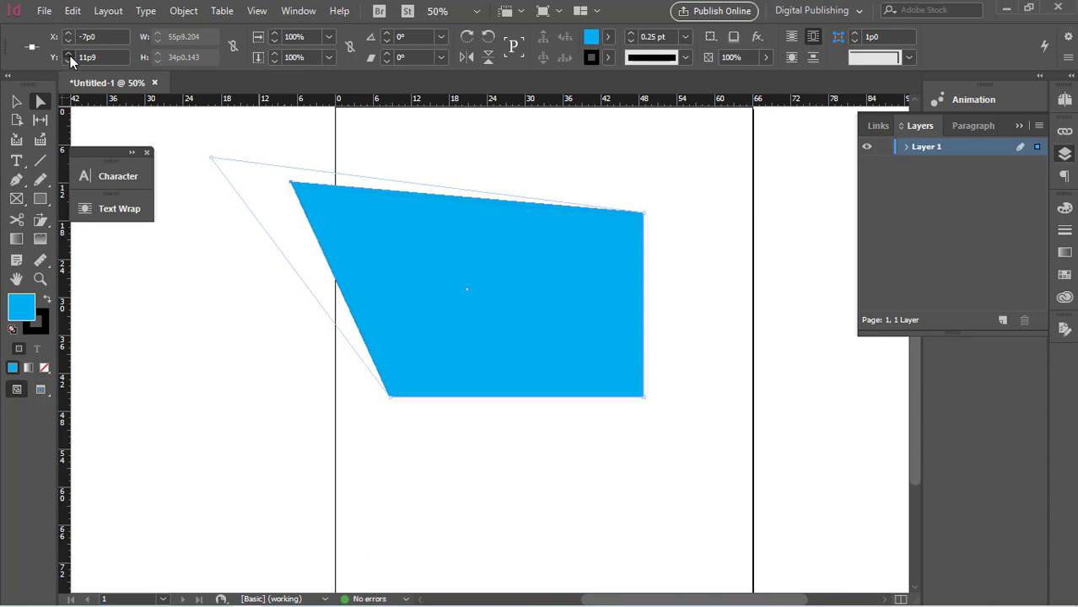
- Adjust the Y position of the selected corner point in increments down to 19p8 and back up to 17p9
{"action": "left_click", "coordinate": [69, 56]}
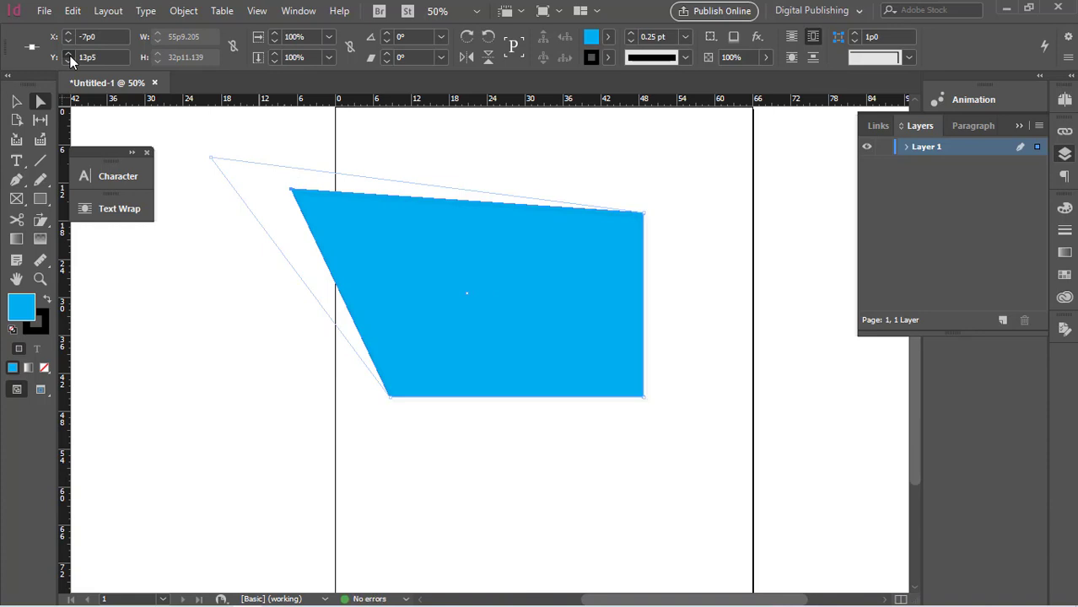
{"action": "left_click", "coordinate": [70, 56]}
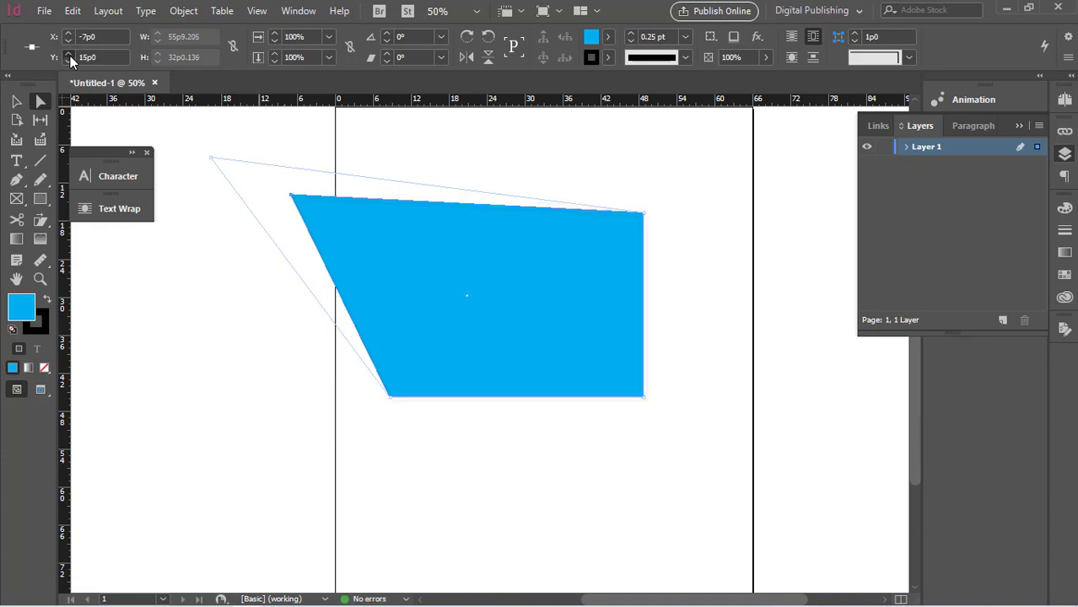
{"action": "left_click", "coordinate": [70, 56]}
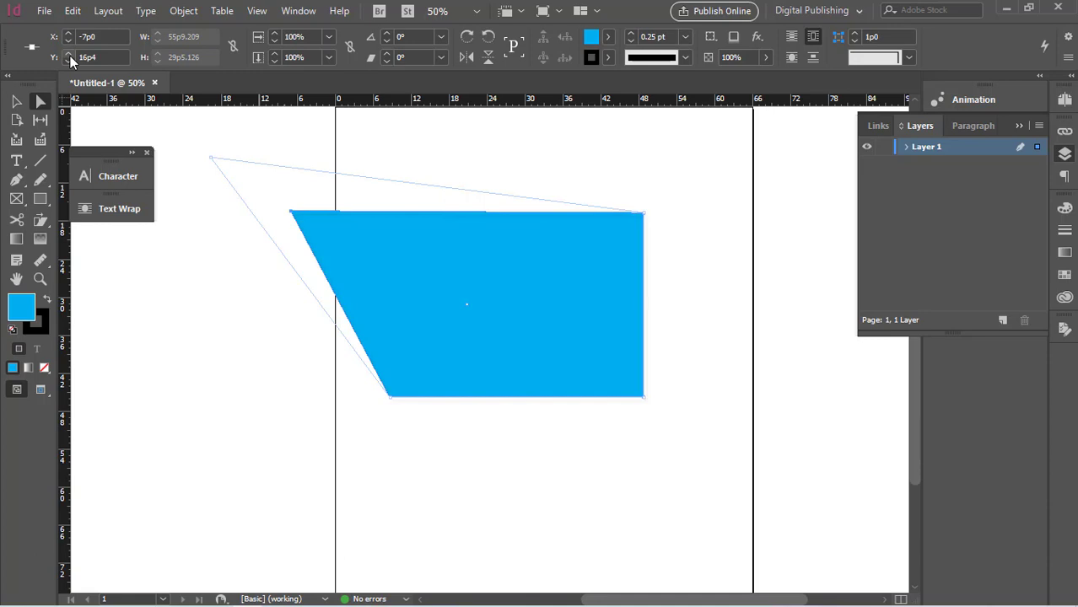
{"action": "left_click", "coordinate": [70, 55]}
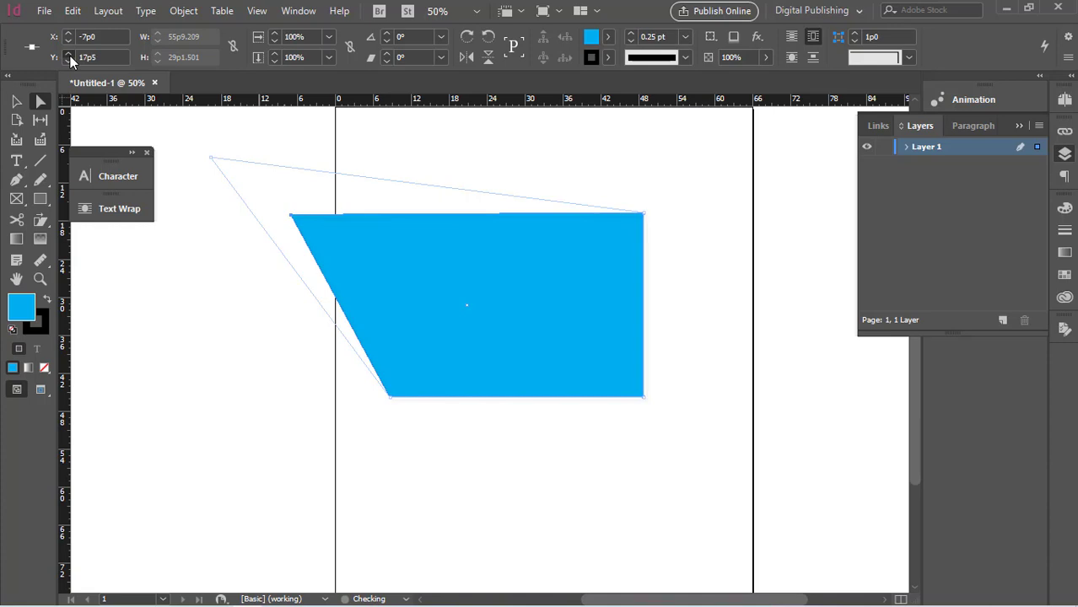
{"action": "left_click", "coordinate": [70, 55]}
{"action": "left_click", "coordinate": [70, 56]}
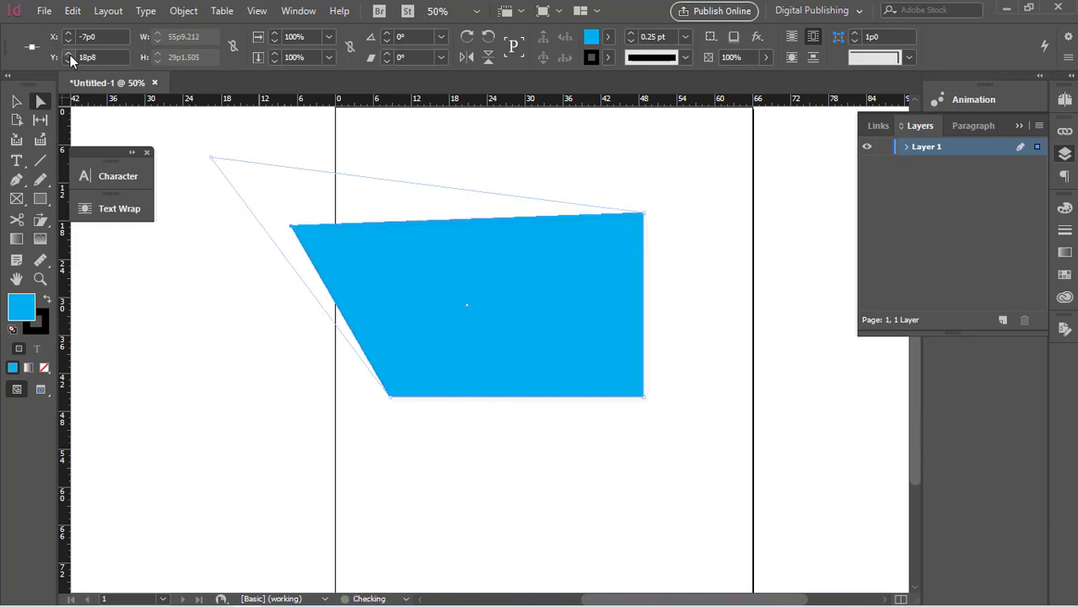
{"action": "left_click", "coordinate": [70, 56]}
{"action": "left_click", "coordinate": [70, 56]}
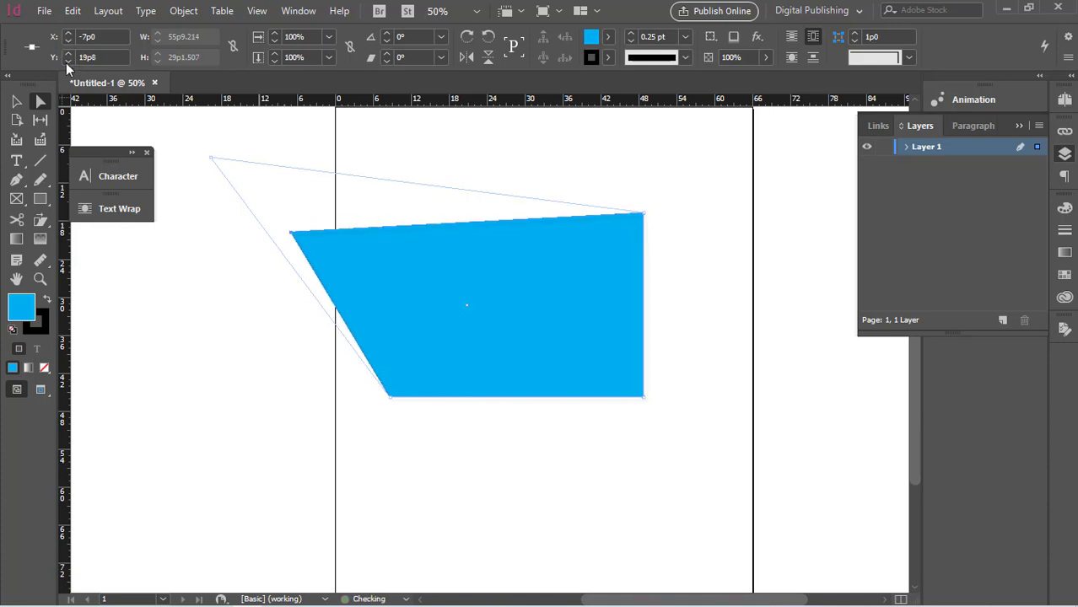
{"action": "left_click", "coordinate": [67, 60]}
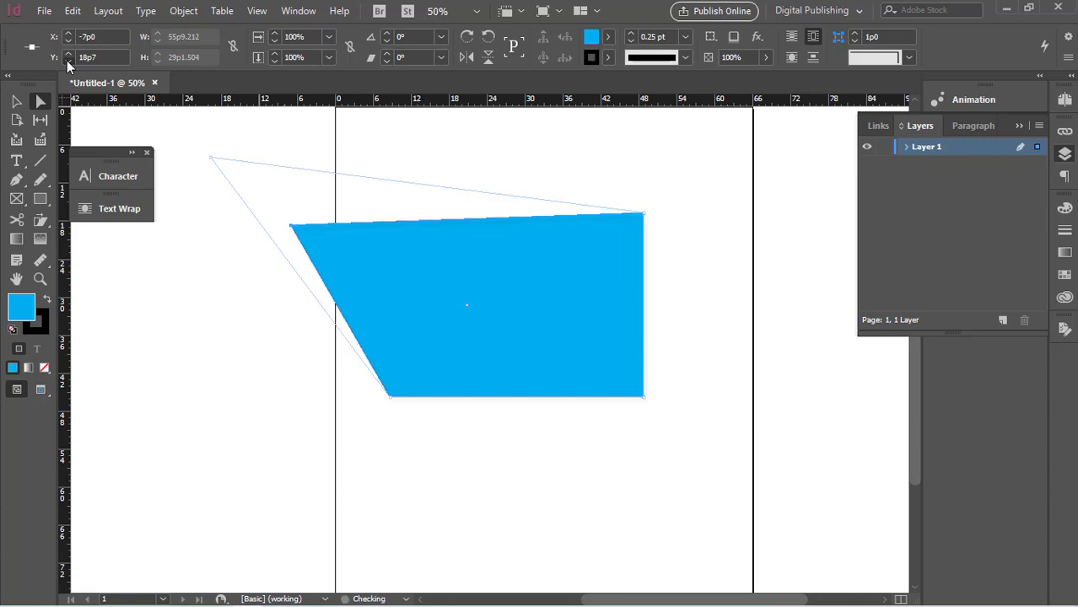
{"action": "left_click", "coordinate": [67, 60]}
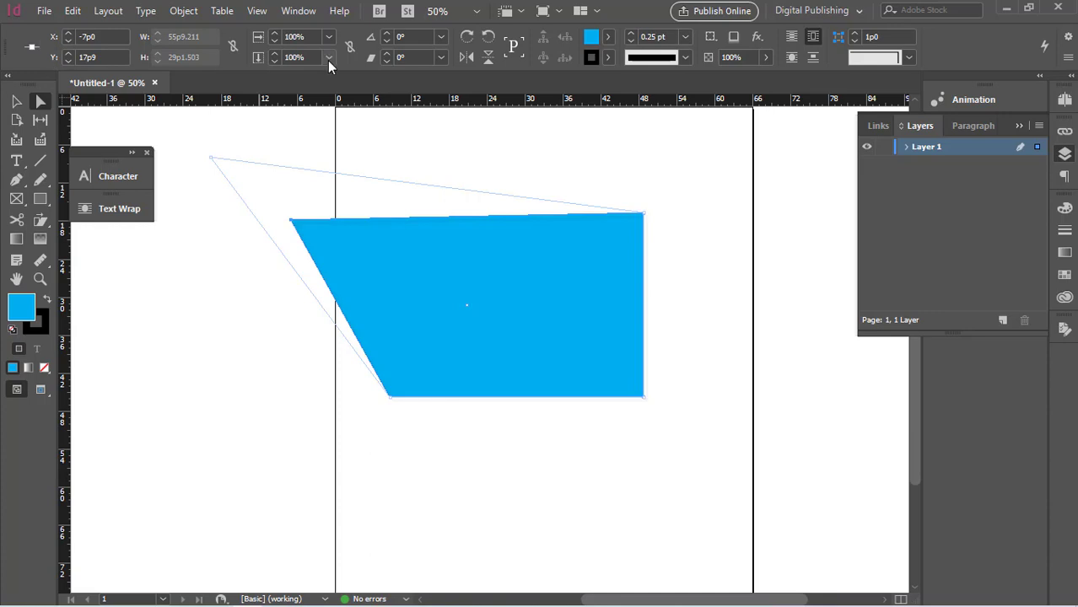
- Increase the horizontal scale at the selected corner point in small increments, and apply the 125% X scale preset
{"action": "left_click", "coordinate": [275, 36]}
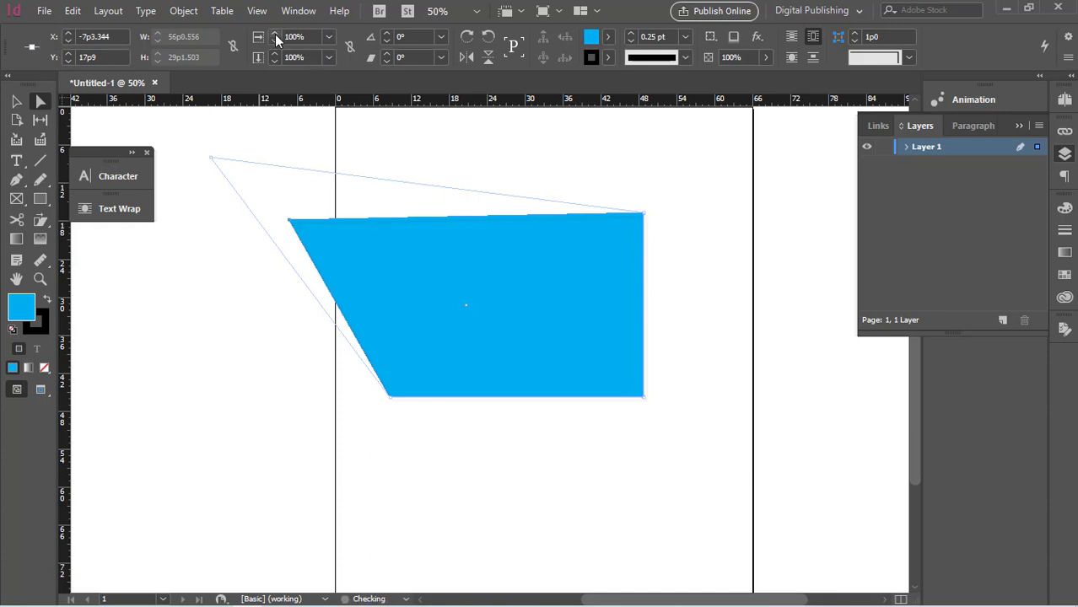
{"action": "left_click", "coordinate": [275, 36]}
{"action": "left_click", "coordinate": [275, 36]}
{"action": "left_click", "coordinate": [275, 37]}
{"action": "left_click", "coordinate": [275, 36]}
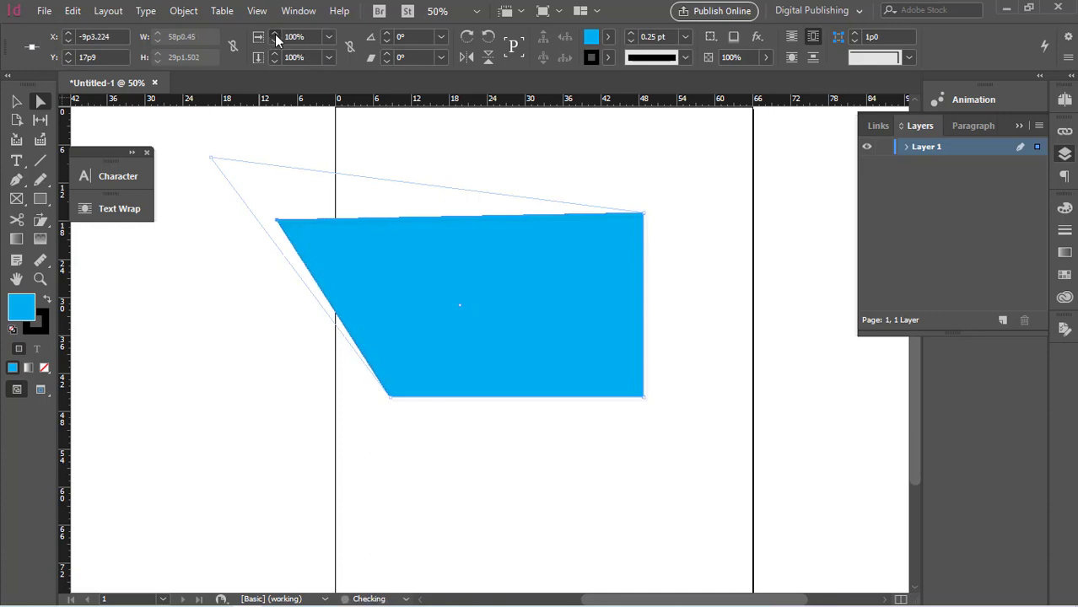
{"action": "left_click", "coordinate": [275, 36]}
{"action": "left_click", "coordinate": [328, 36]}
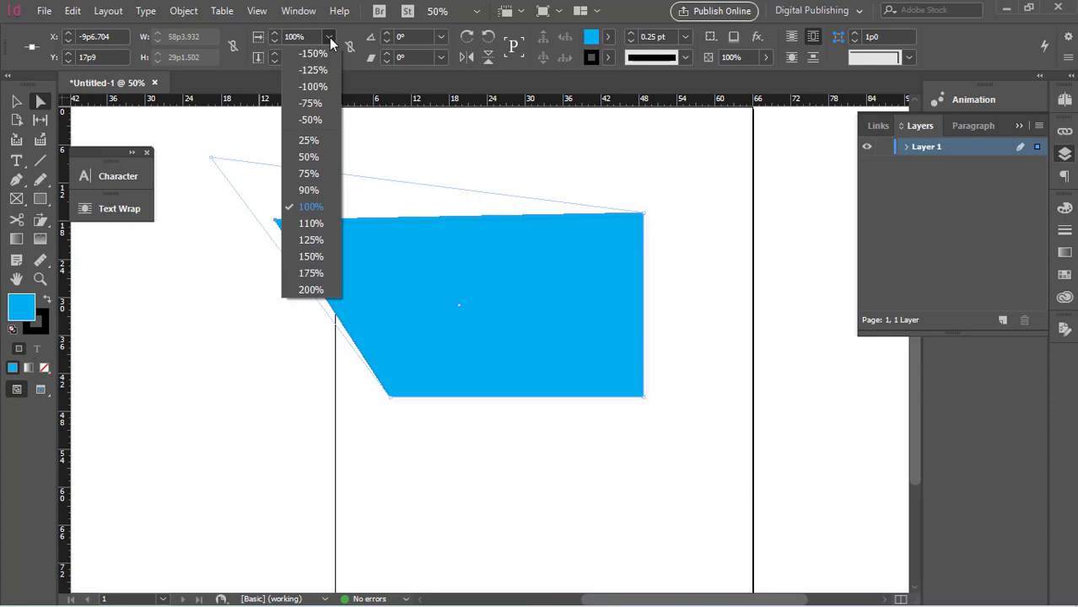
{"action": "left_click", "coordinate": [306, 240]}
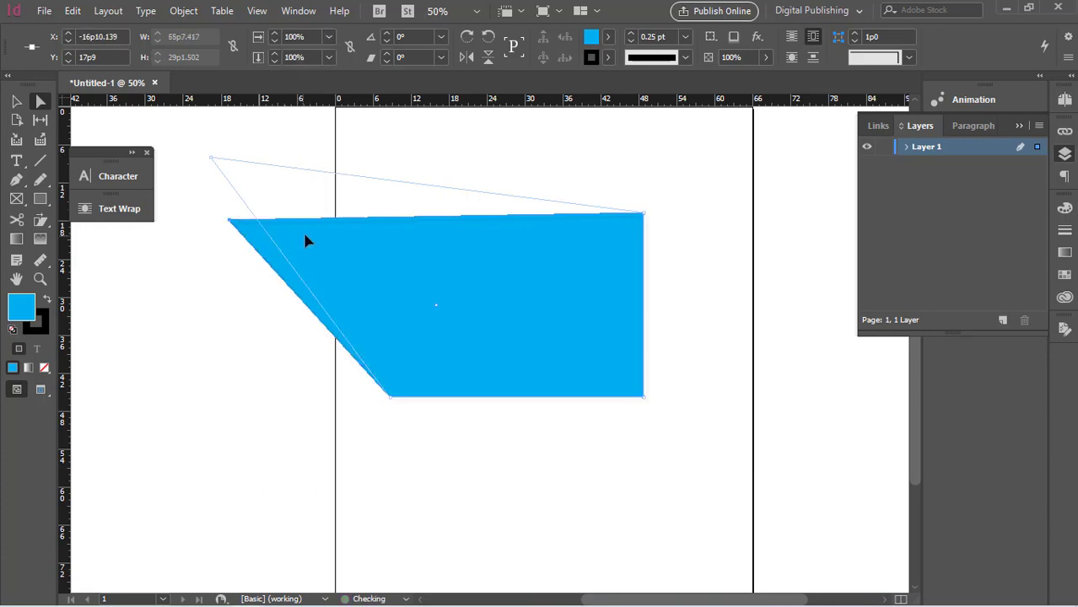
- Apply the 75% horizontal scale preset and the 125% vertical scale preset to the selected corner point
{"action": "left_click", "coordinate": [329, 36]}
{"action": "left_click", "coordinate": [315, 175]}
{"action": "left_click", "coordinate": [329, 56]}
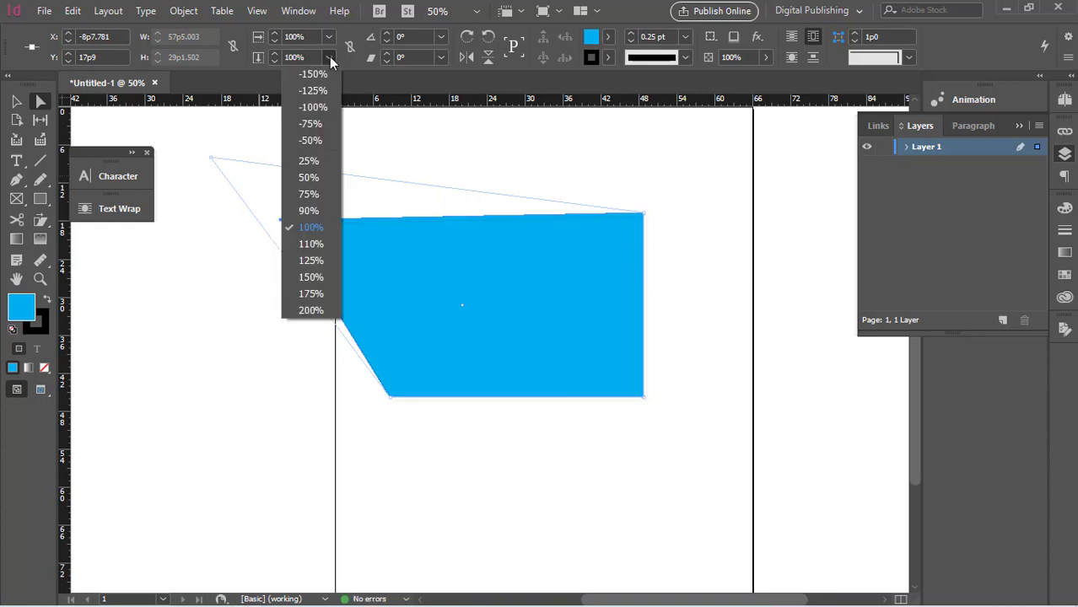
{"action": "left_click", "coordinate": [312, 244]}
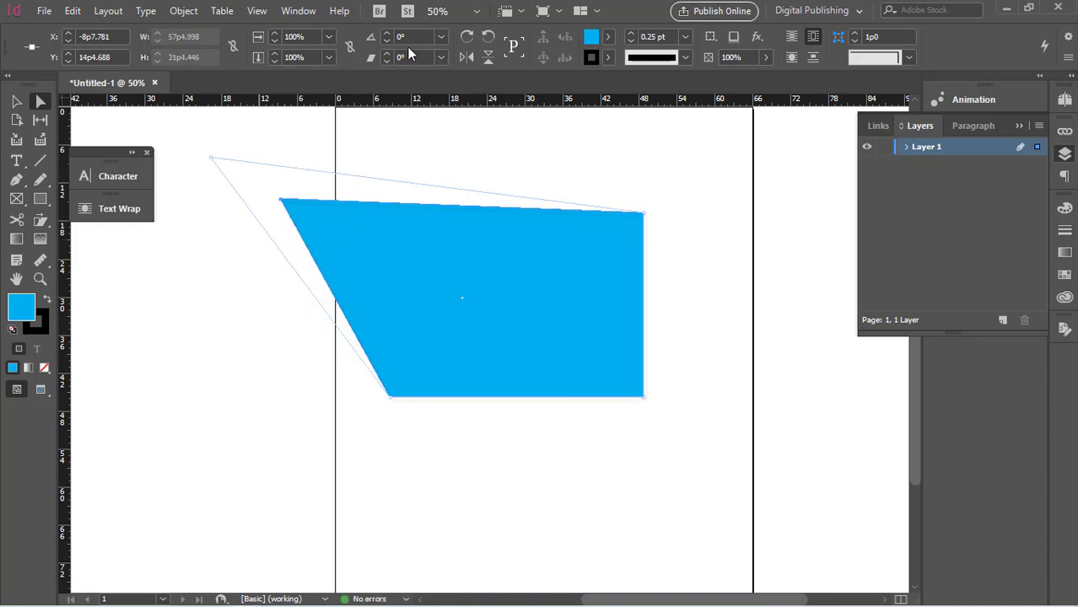
- Rotate the selected corner point with the -60°, -120° and 60° rotation presets in succession
{"action": "left_click", "coordinate": [440, 36]}
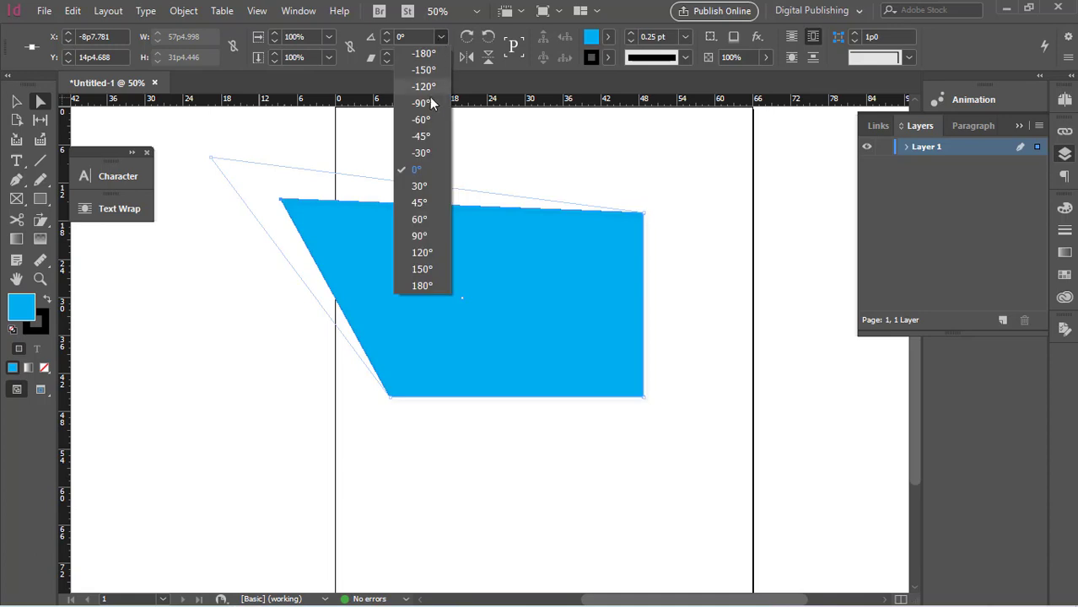
{"action": "left_click", "coordinate": [426, 123]}
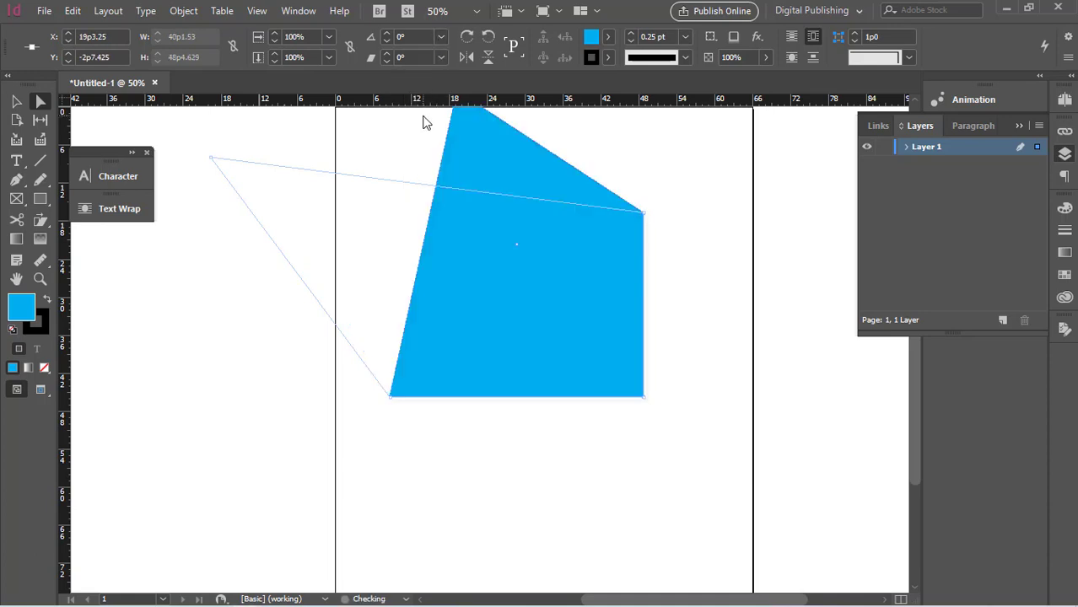
{"action": "left_click", "coordinate": [441, 36]}
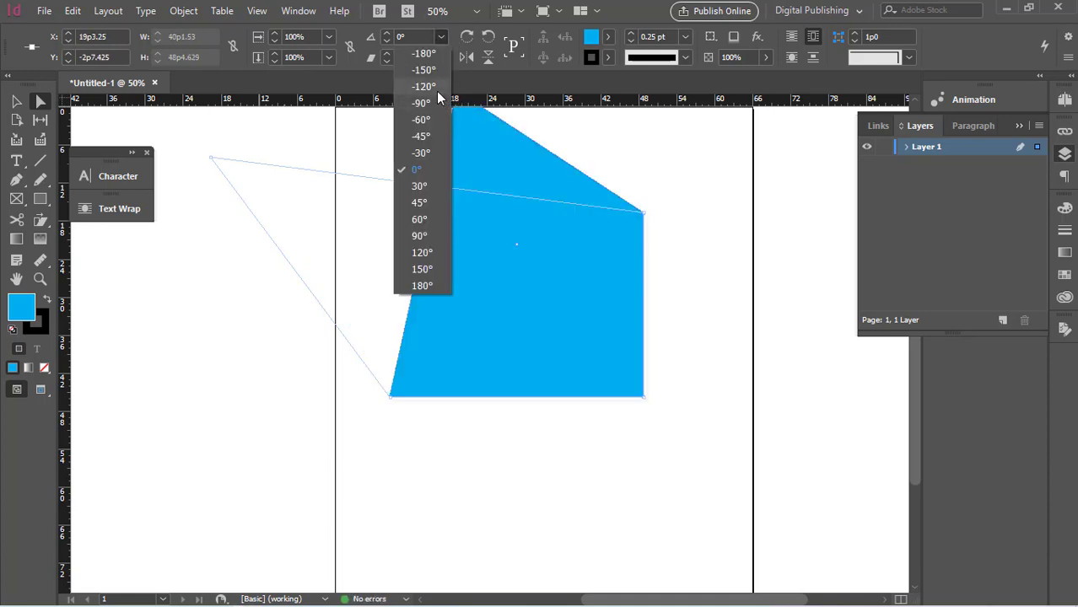
{"action": "left_click", "coordinate": [436, 90]}
{"action": "left_click", "coordinate": [441, 37]}
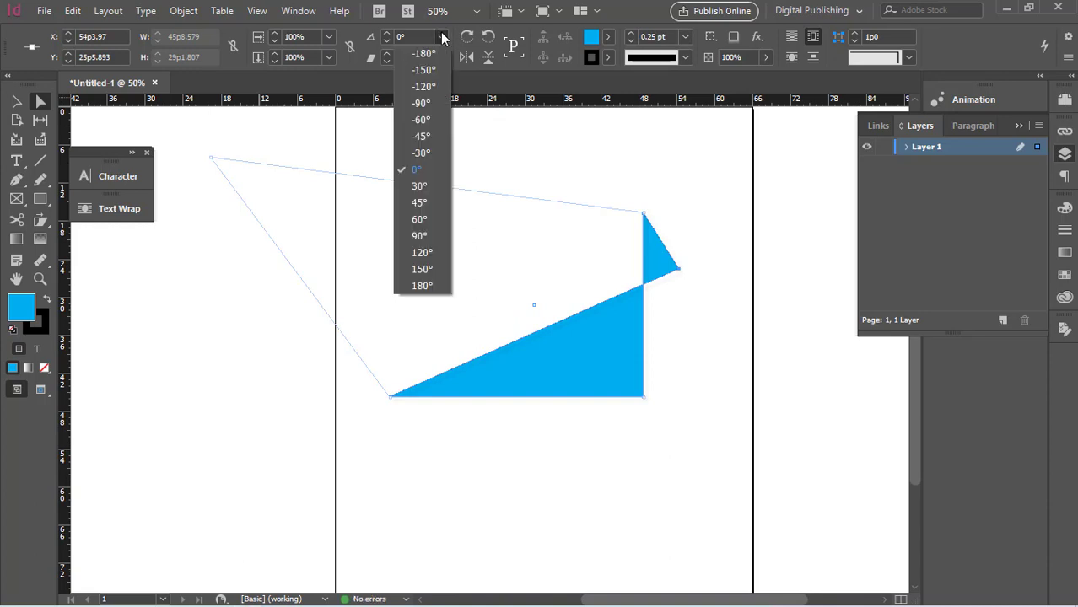
{"action": "left_click", "coordinate": [415, 220]}
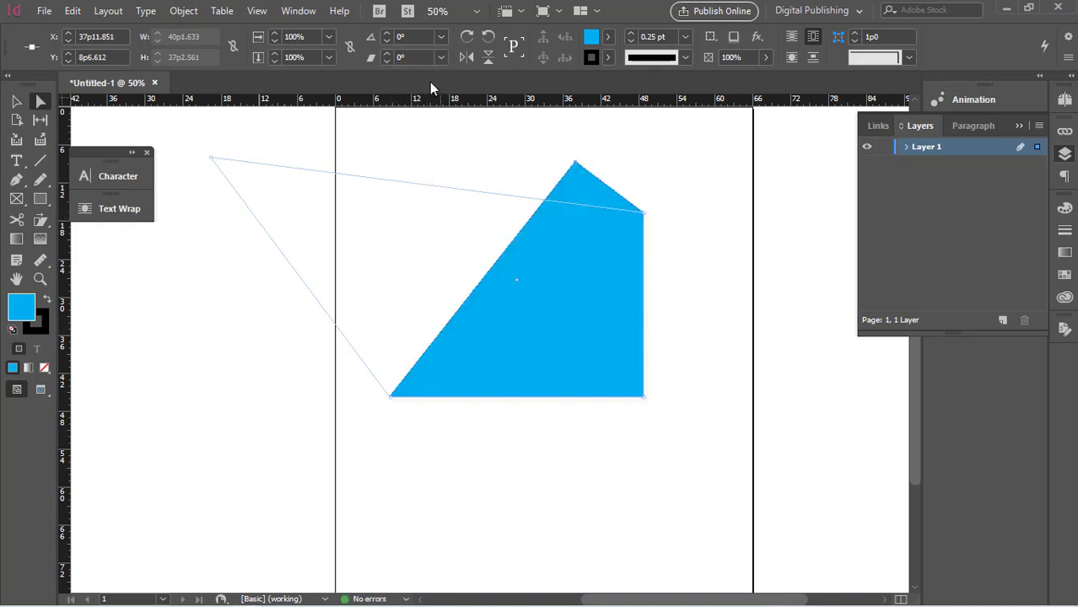
- Shear the selected corner point by one small increment, twice with the 30° preset, and once with the -30° preset
{"action": "left_click", "coordinate": [387, 53]}
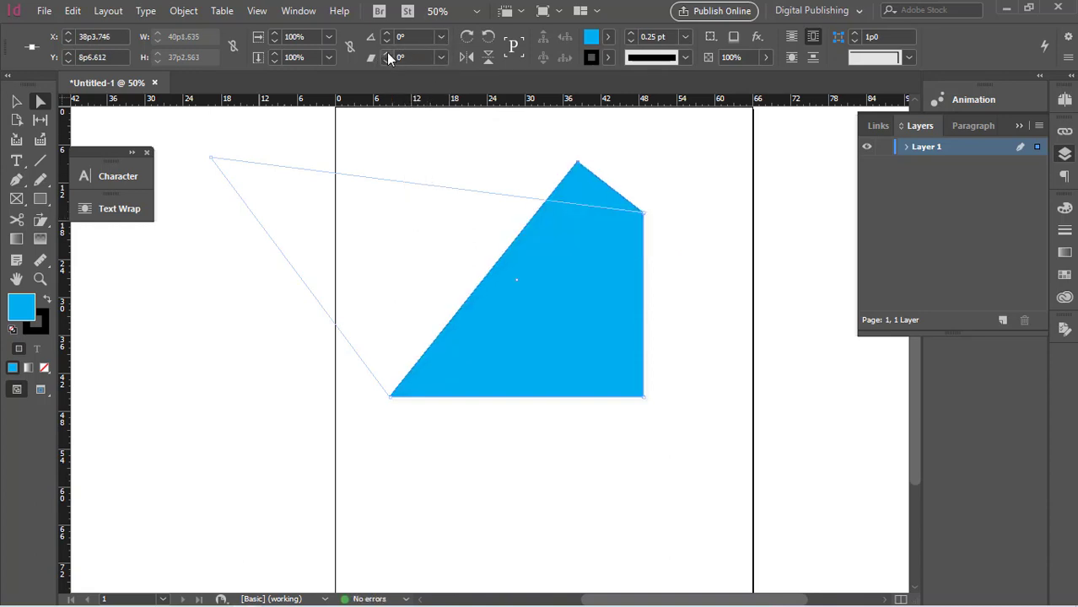
{"action": "left_click", "coordinate": [374, 60]}
{"action": "left_click", "coordinate": [441, 57]}
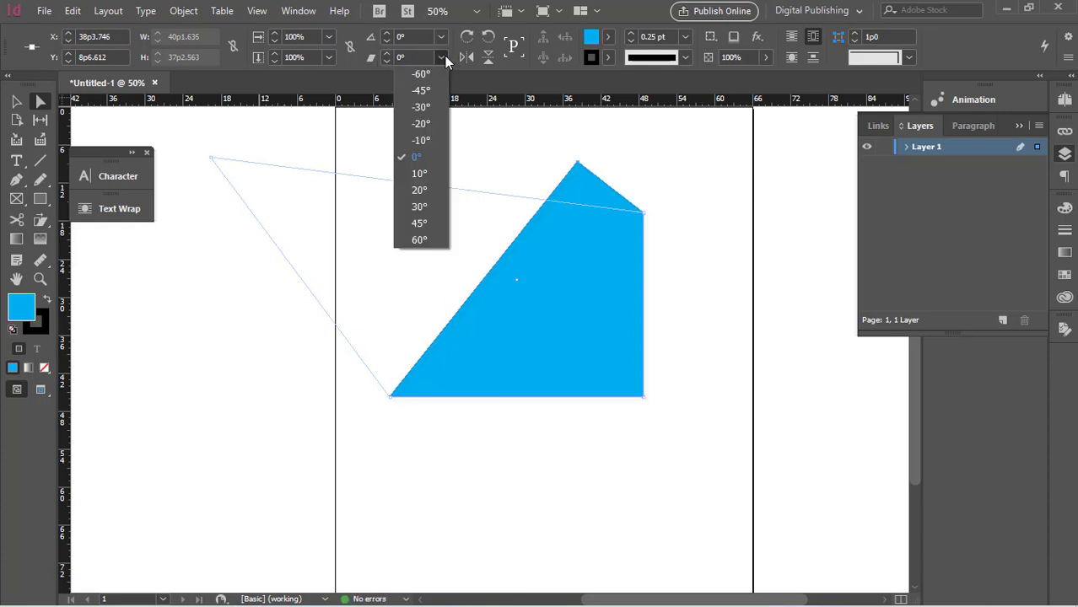
{"action": "left_click", "coordinate": [424, 204]}
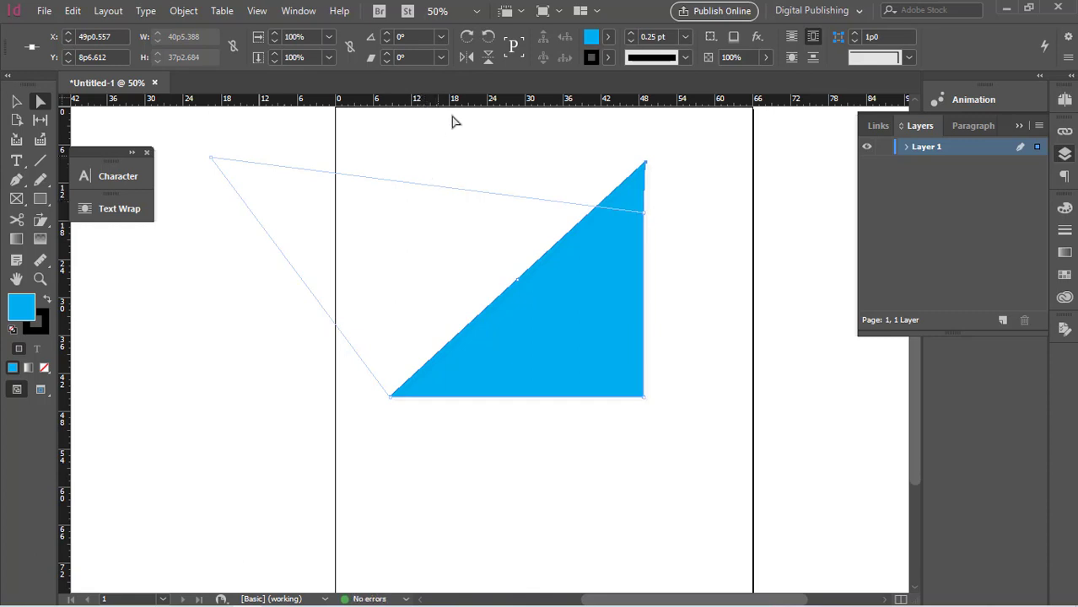
{"action": "left_click", "coordinate": [444, 59]}
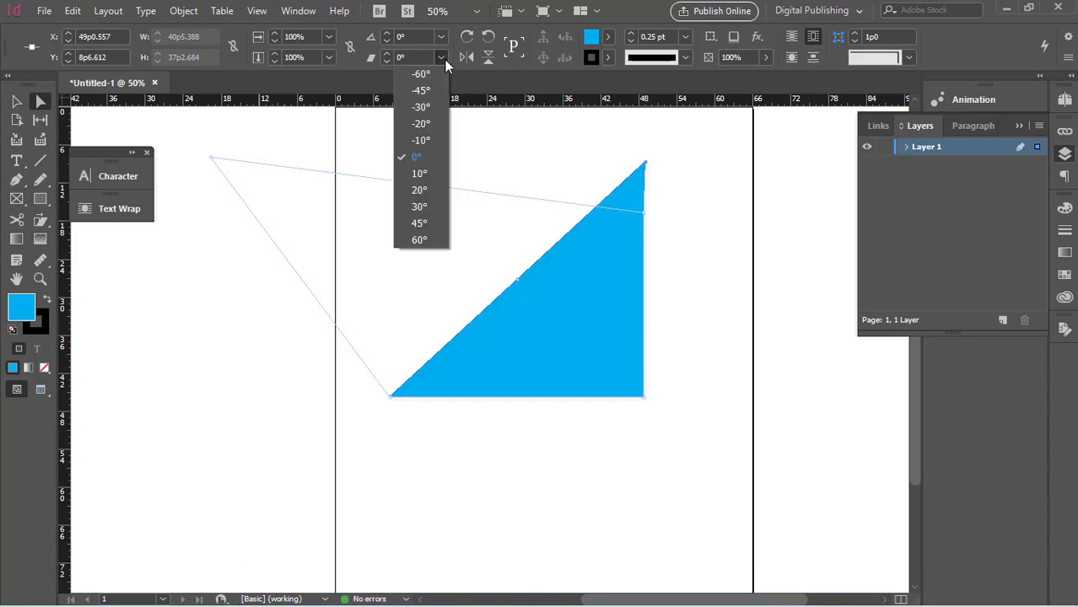
{"action": "left_click", "coordinate": [429, 208]}
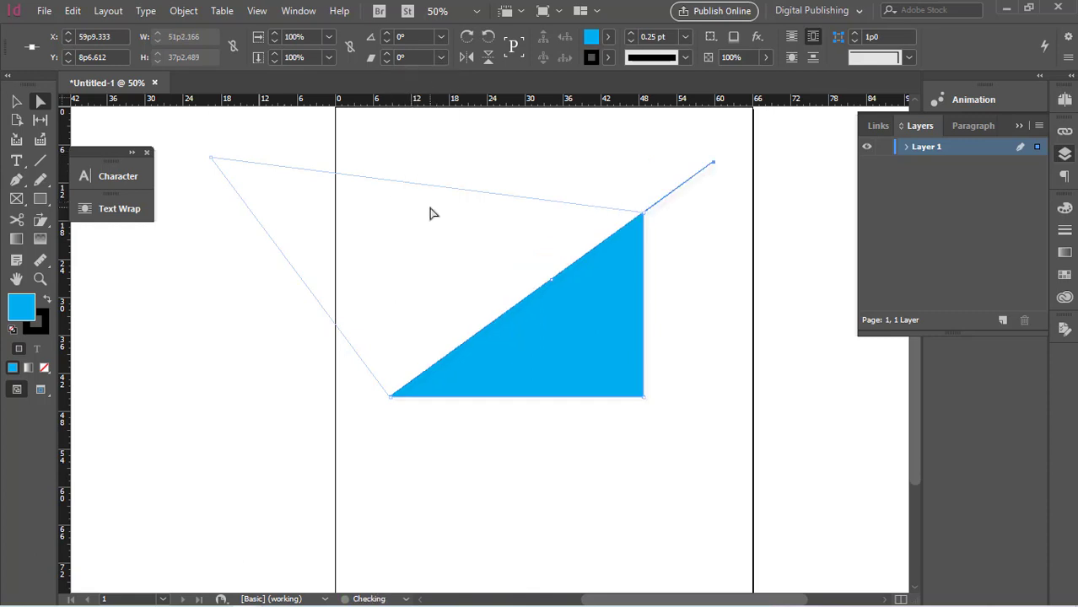
{"action": "left_click", "coordinate": [440, 59]}
{"action": "left_click", "coordinate": [435, 109]}
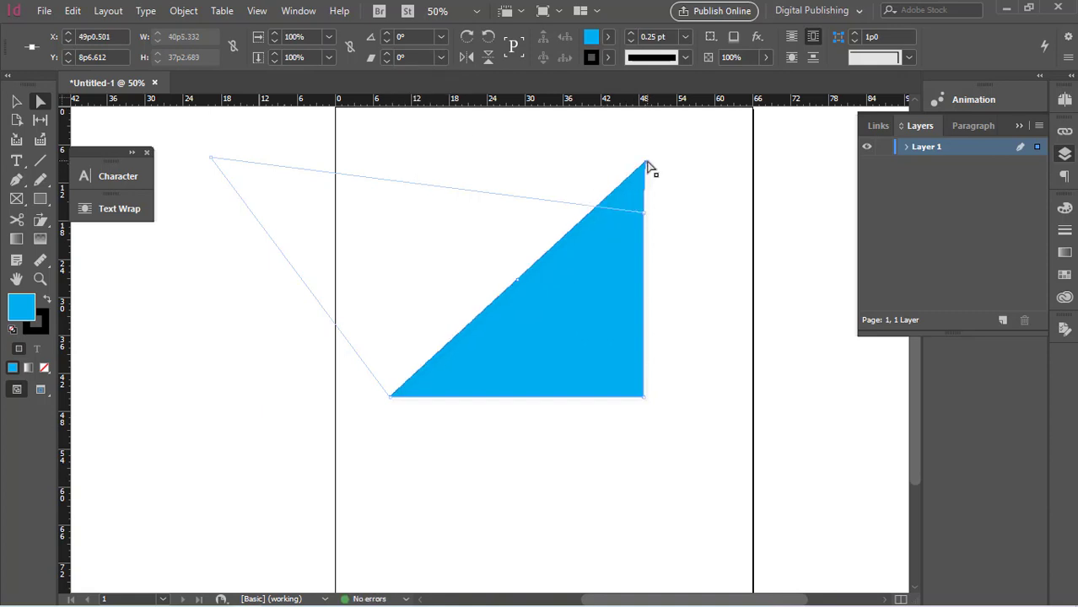
- Move the corner point back over the page to about X 13p3, and flip it both horizontally and vertically
{"action": "left_click_drag", "start_coordinate": [645, 166], "coordinate": [418, 215]}
{"action": "key", "text": "ctrl+z"}
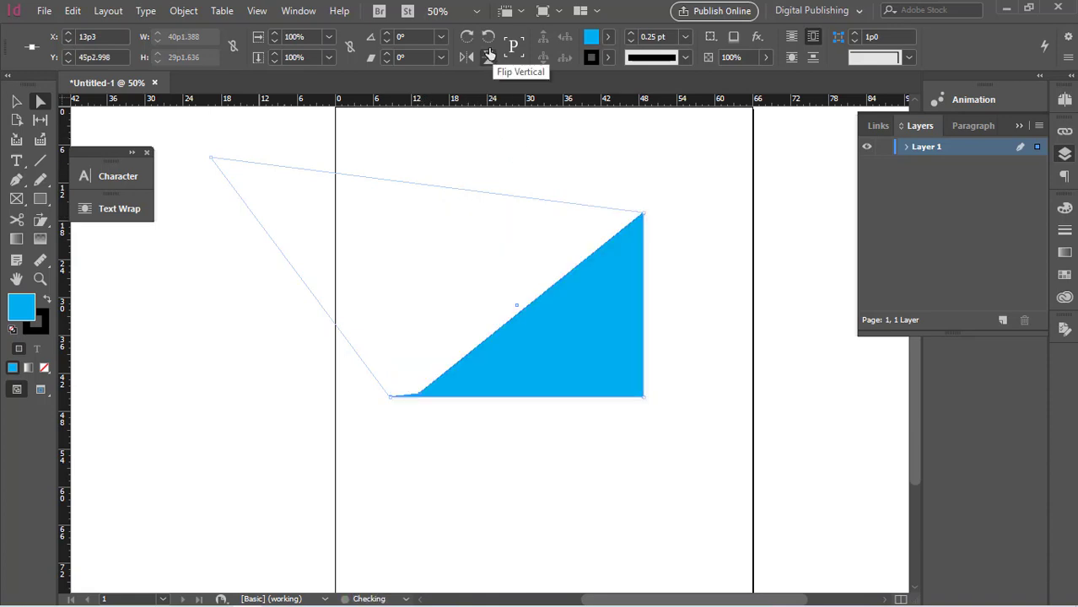
{"action": "left_click", "coordinate": [463, 59]}
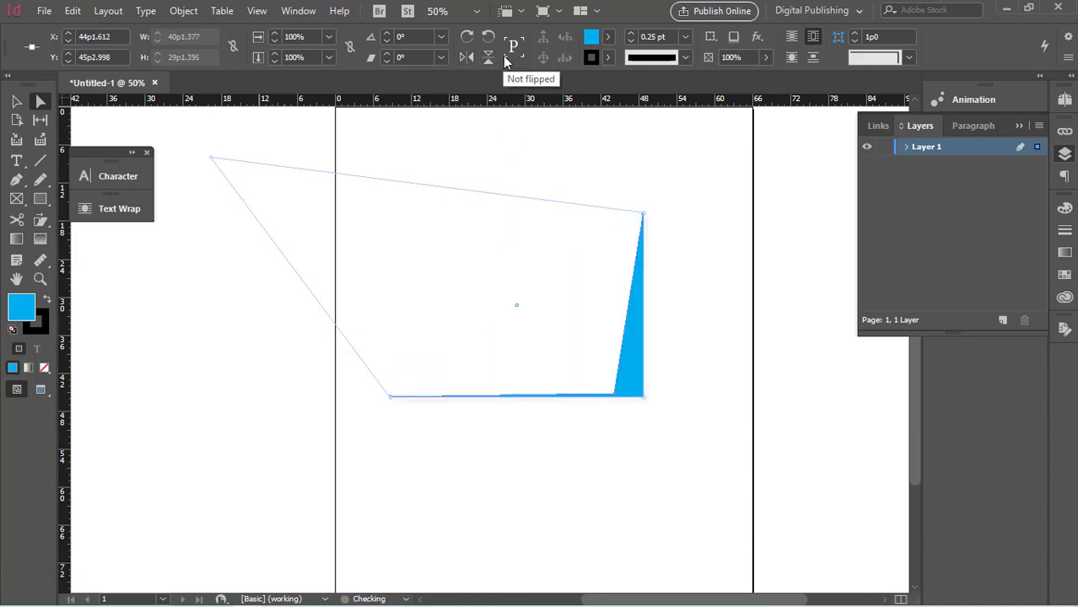
{"action": "left_click", "coordinate": [487, 59]}
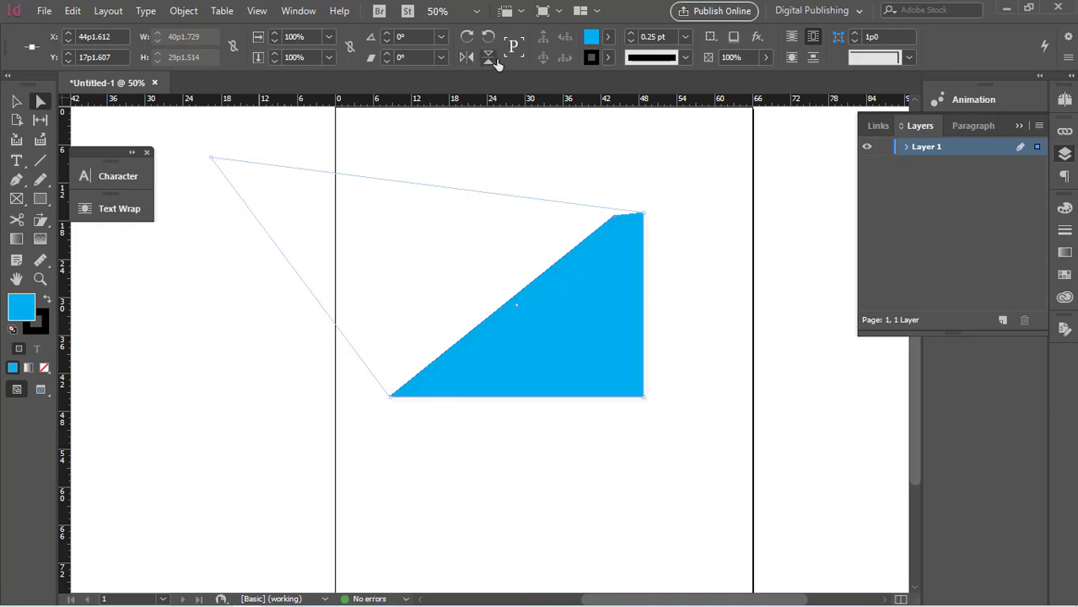
- Rotate the corner point 90° counter-clockwise and clockwise alternately, ending with a counter-clockwise rotation
{"action": "left_click", "coordinate": [487, 39]}
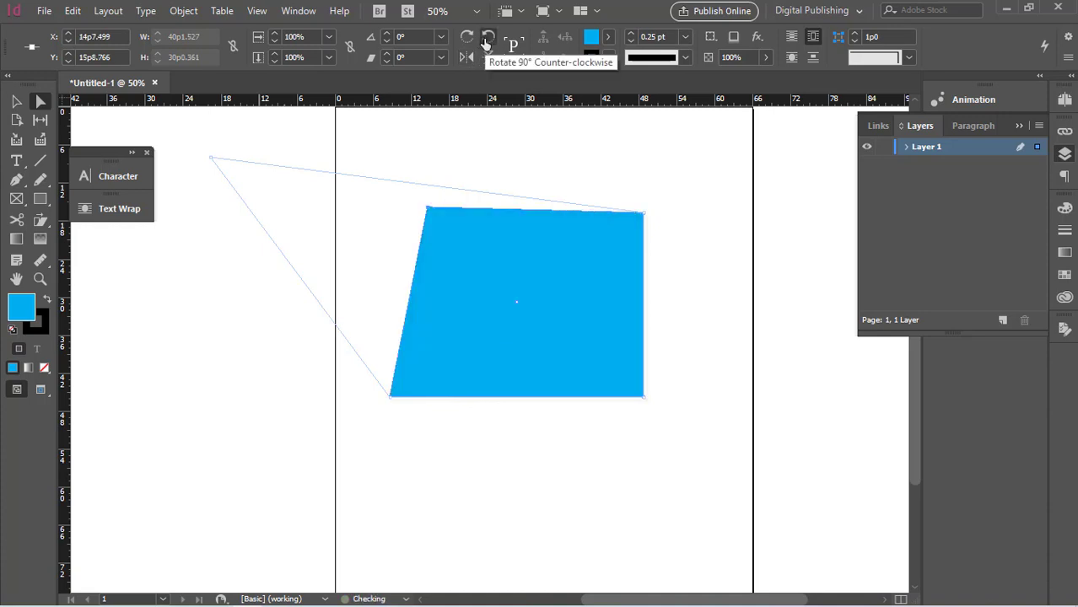
{"action": "left_click", "coordinate": [467, 39]}
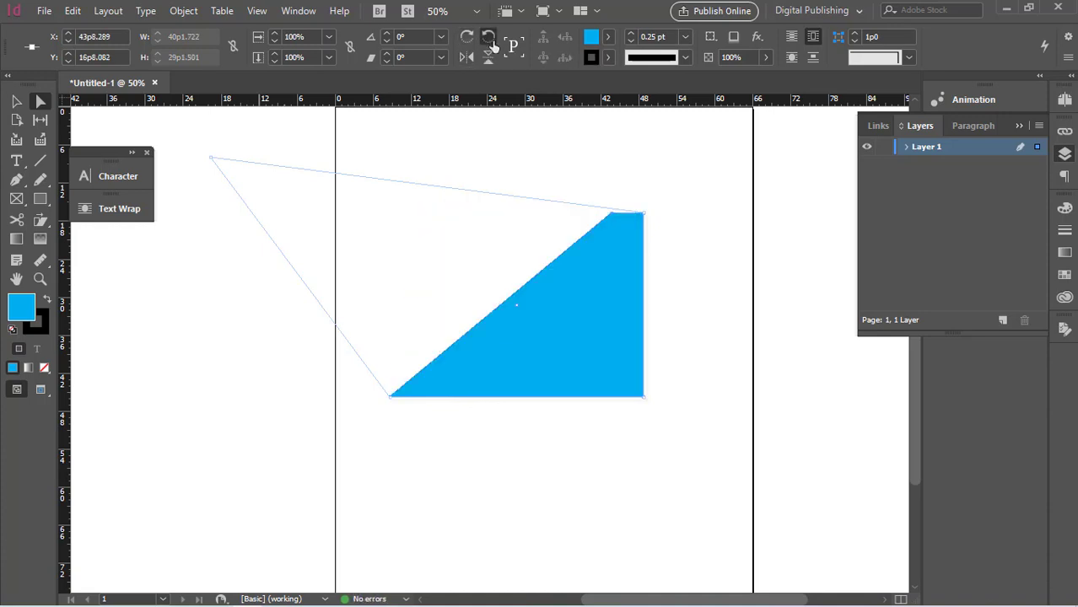
{"action": "left_click", "coordinate": [489, 40]}
{"action": "left_click", "coordinate": [466, 37]}
{"action": "left_click", "coordinate": [489, 40]}
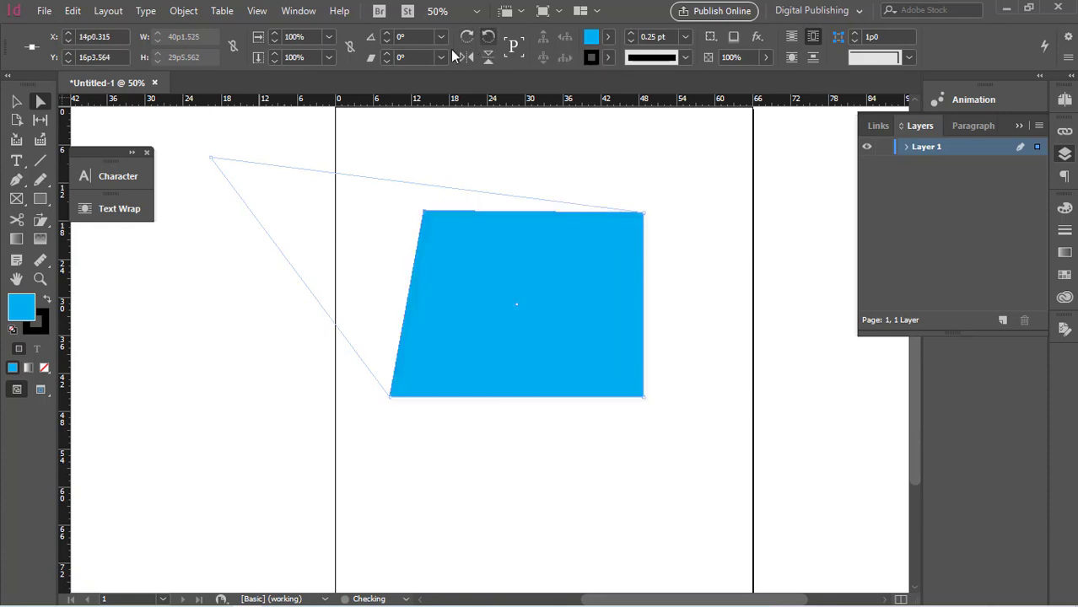
- Increase the rotation angle at the corner point in small increments until it sits at about X 10p4, Y 21p3
{"action": "left_click", "coordinate": [388, 36]}
{"action": "left_click", "coordinate": [387, 36]}
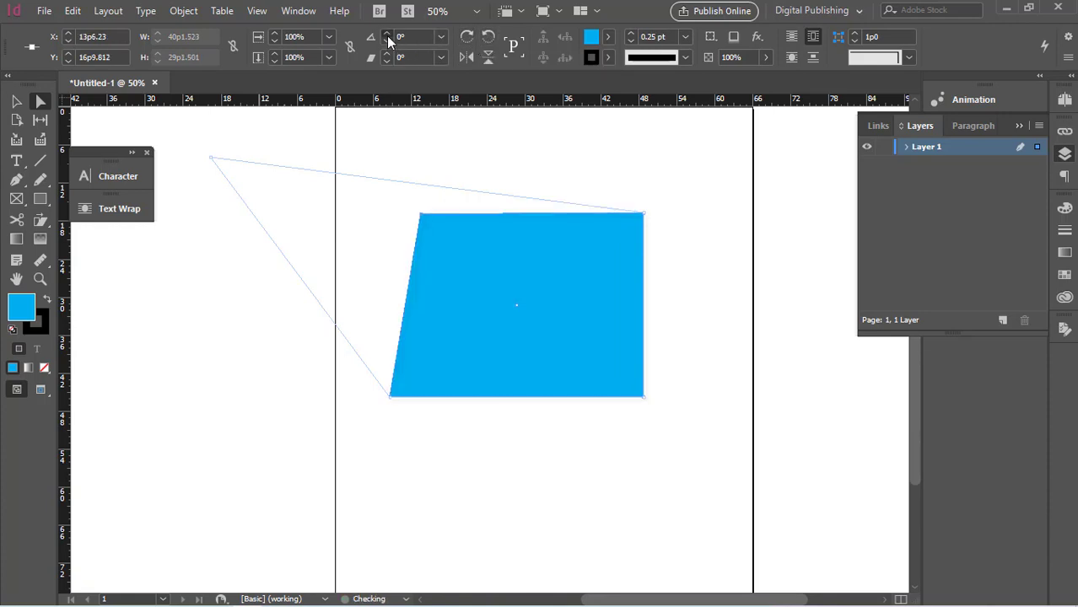
{"action": "left_click", "coordinate": [387, 35]}
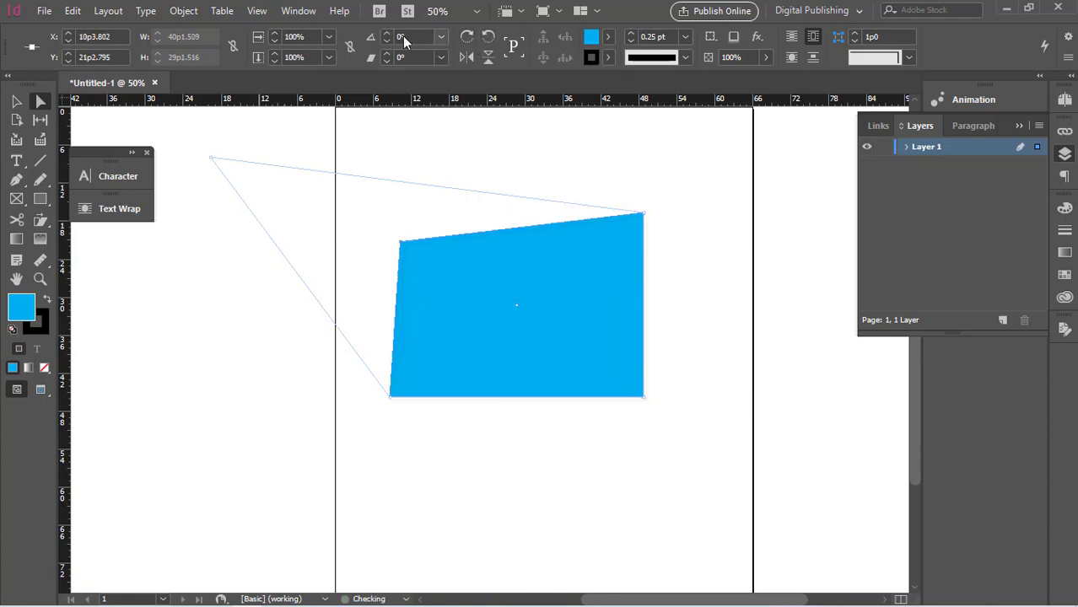
- Try magenta and red swatches as the shape's fill, and settle on the yellow swatch C=0 M=0 Y=100 K=0
{"action": "left_click", "coordinate": [611, 40]}
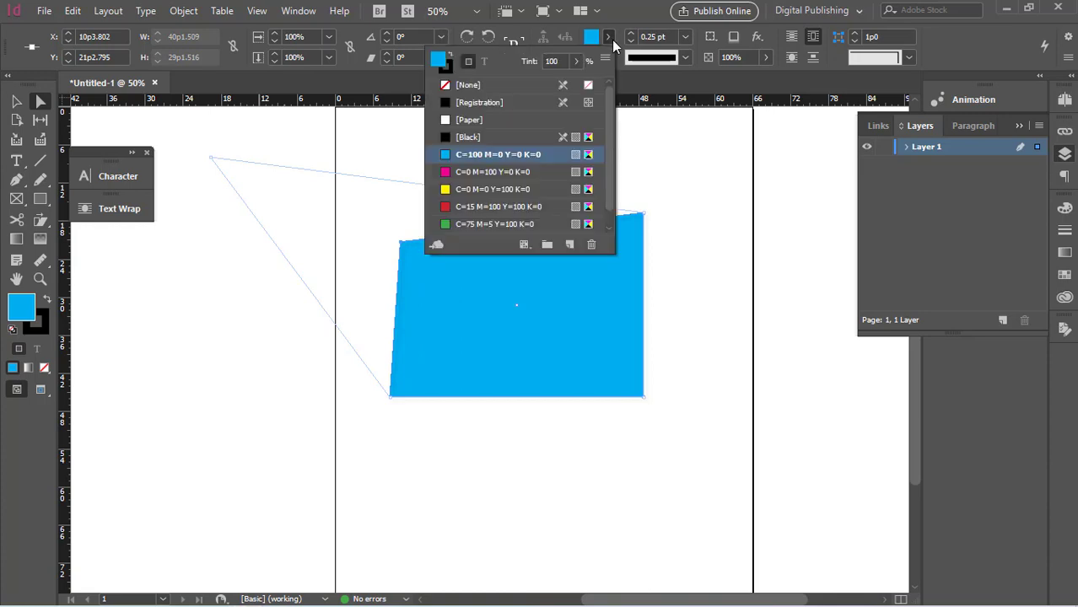
{"action": "left_click", "coordinate": [479, 173]}
{"action": "left_click", "coordinate": [470, 204]}
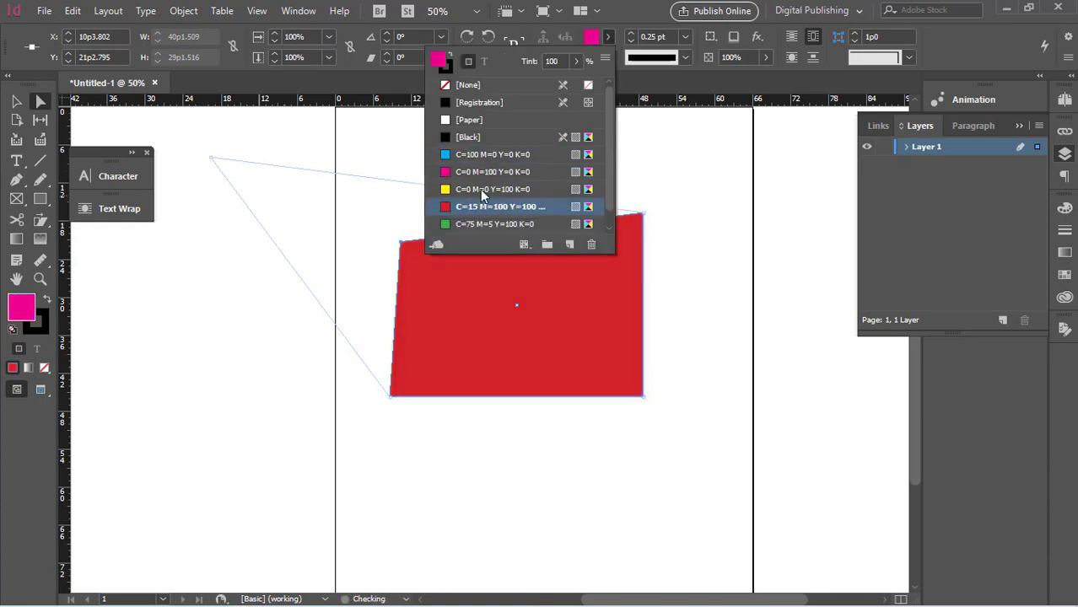
{"action": "left_click", "coordinate": [480, 189]}
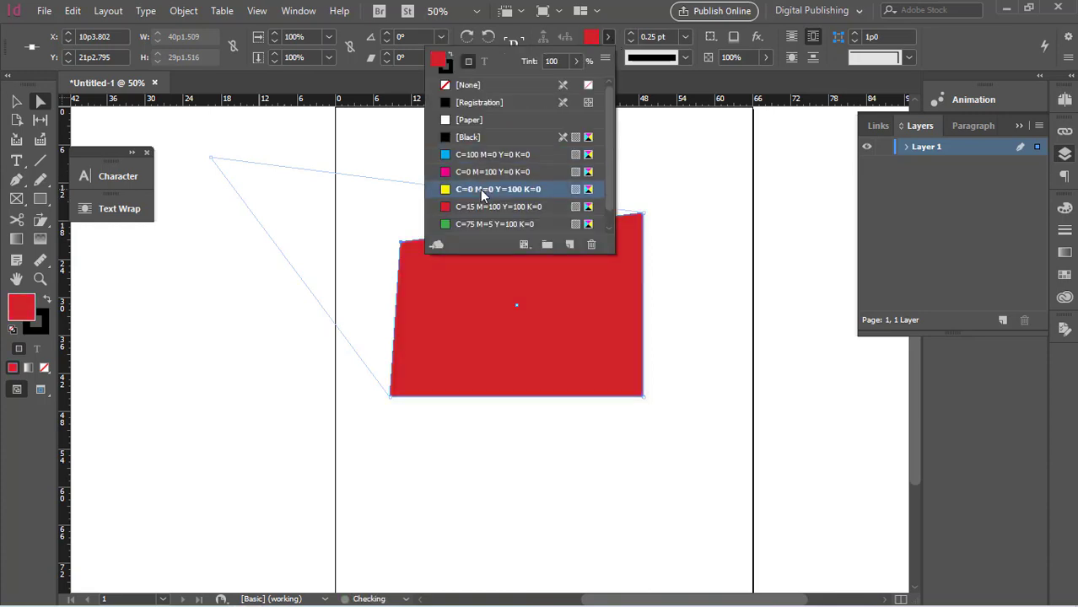
{"action": "left_click", "coordinate": [607, 37]}
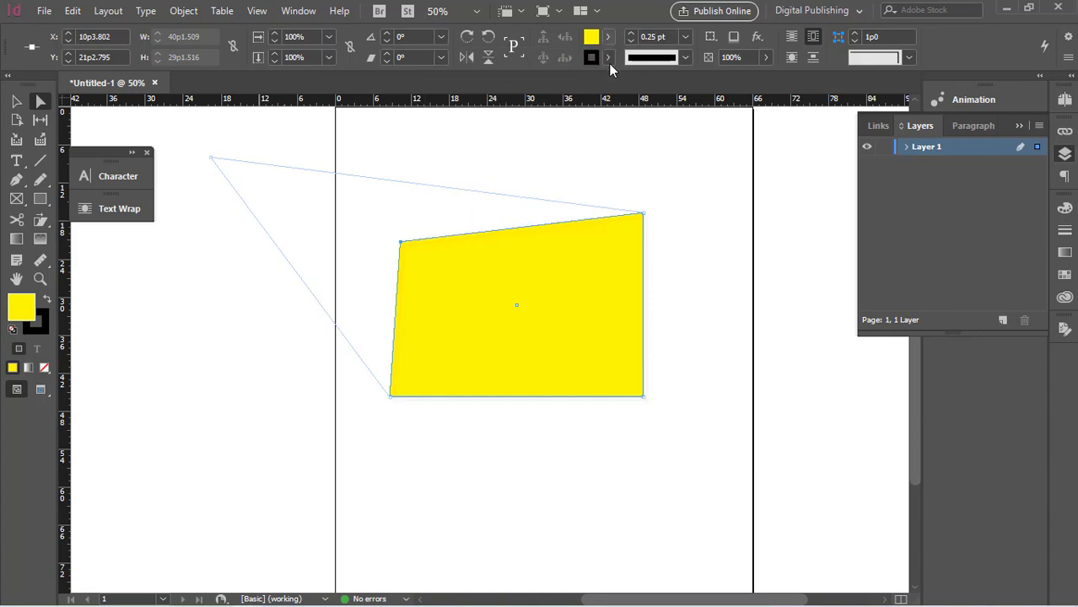
- Try a 3 pt stroke weight on the yellow shape, deselect it to check, and set the stroke back to 0.25 pt
{"action": "left_click", "coordinate": [687, 35]}
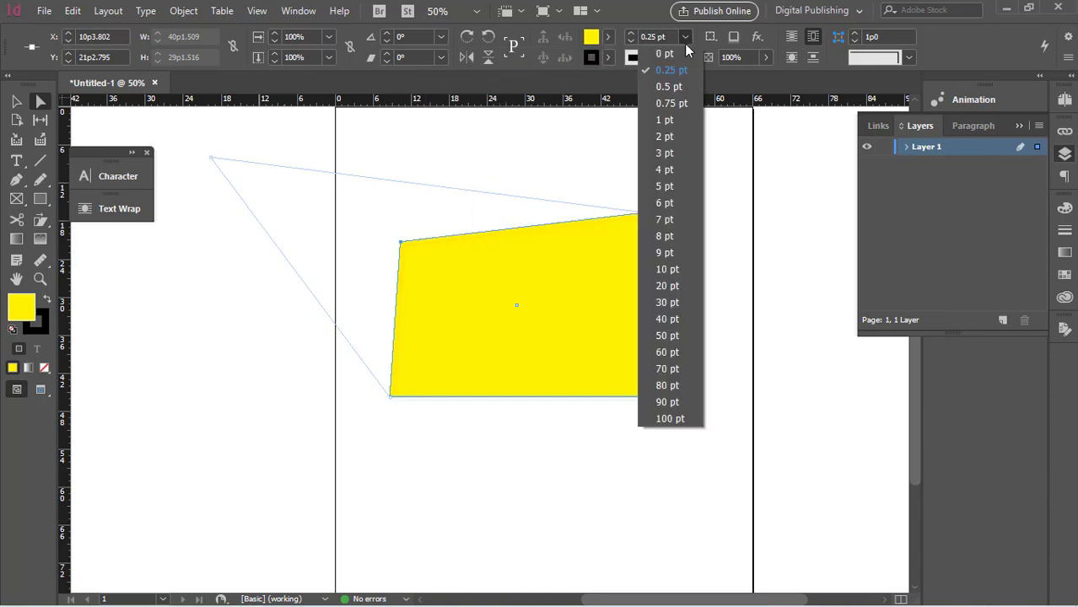
{"action": "left_click", "coordinate": [665, 162]}
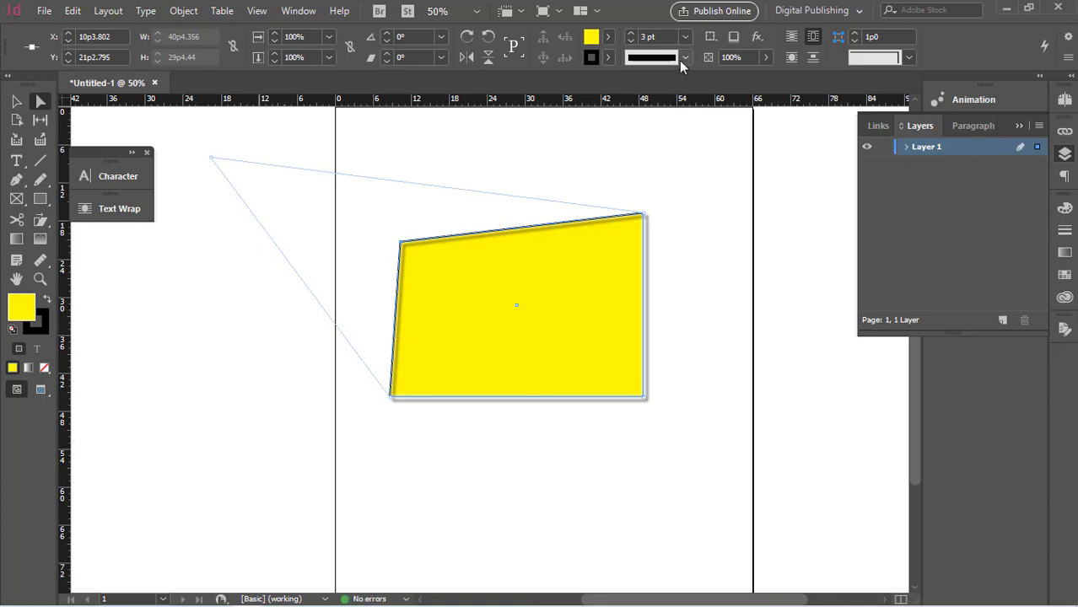
{"action": "left_click", "coordinate": [283, 212]}
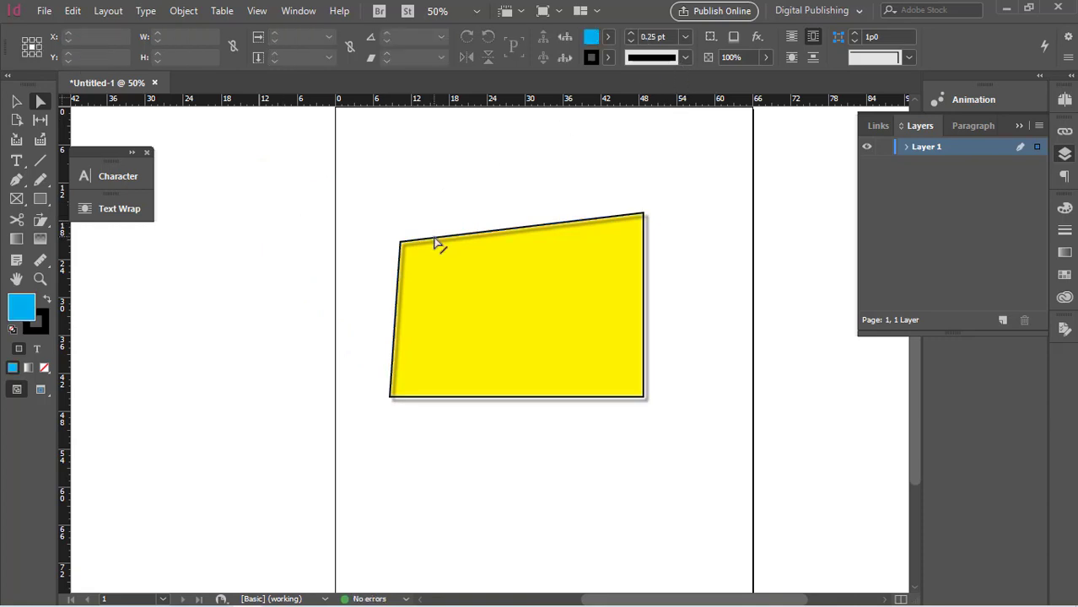
{"action": "left_click", "coordinate": [436, 243]}
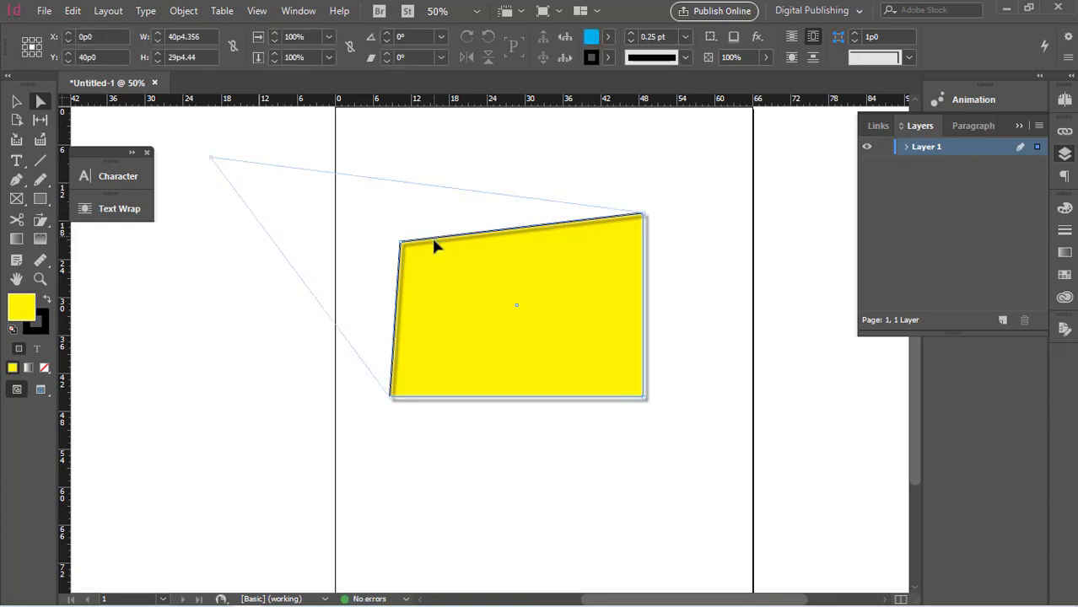
{"action": "left_click", "coordinate": [685, 36]}
{"action": "left_click", "coordinate": [667, 72]}
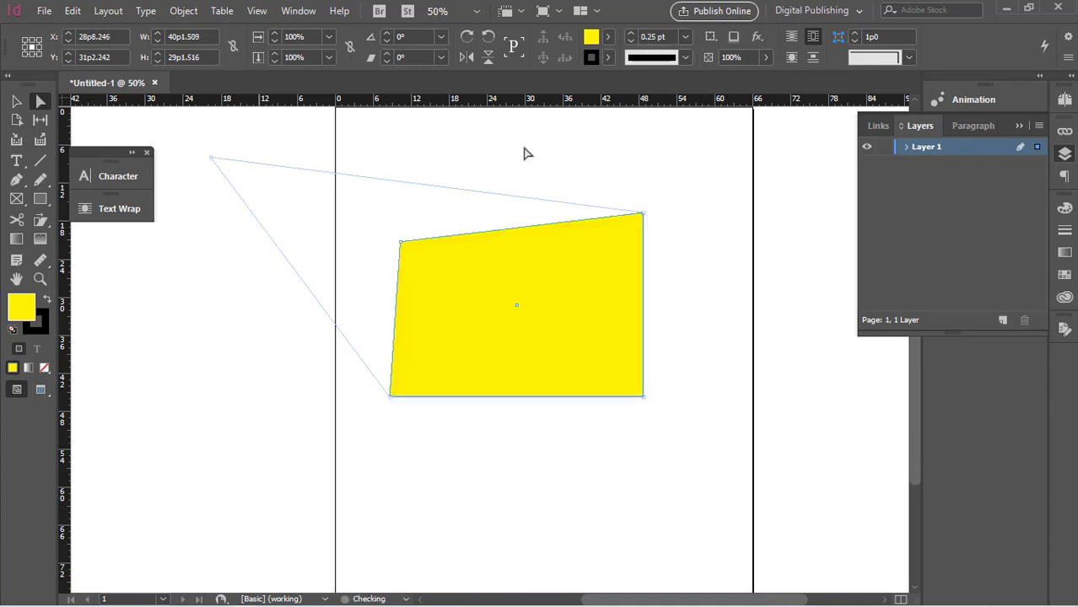
- Reselect the yellow shape, set its stroke weight to 1 pt, and deselect it
{"action": "left_click", "coordinate": [381, 213]}
{"action": "left_click", "coordinate": [409, 289]}
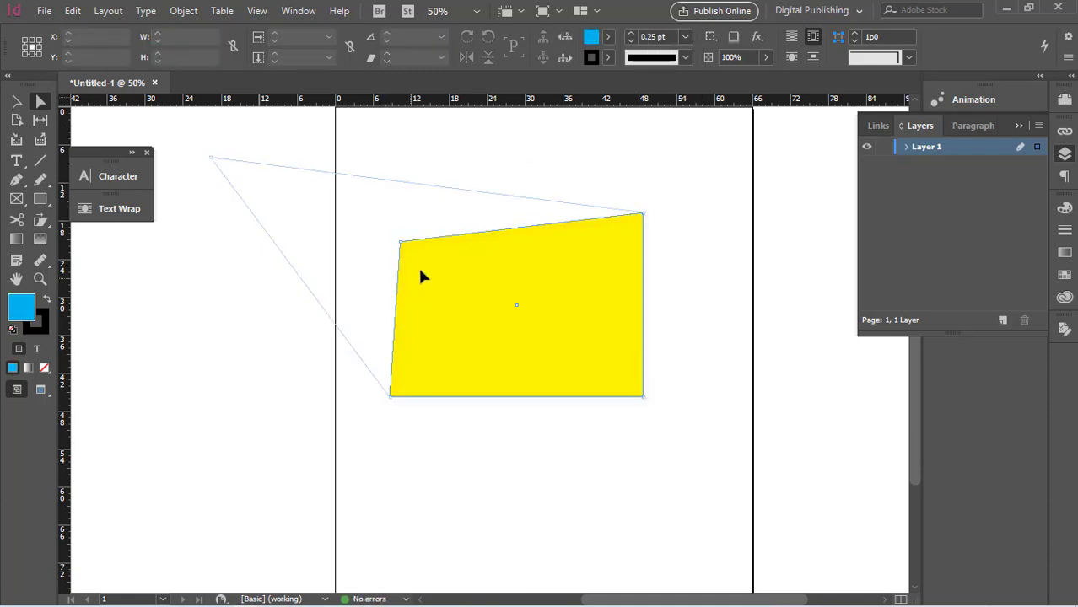
{"action": "left_click", "coordinate": [685, 36]}
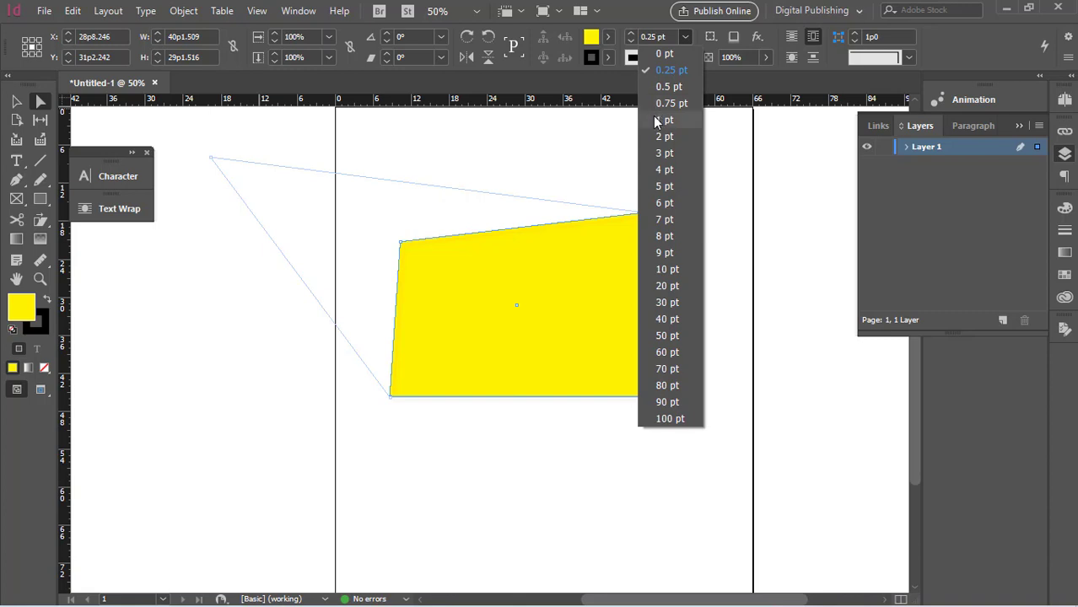
{"action": "left_click", "coordinate": [655, 121]}
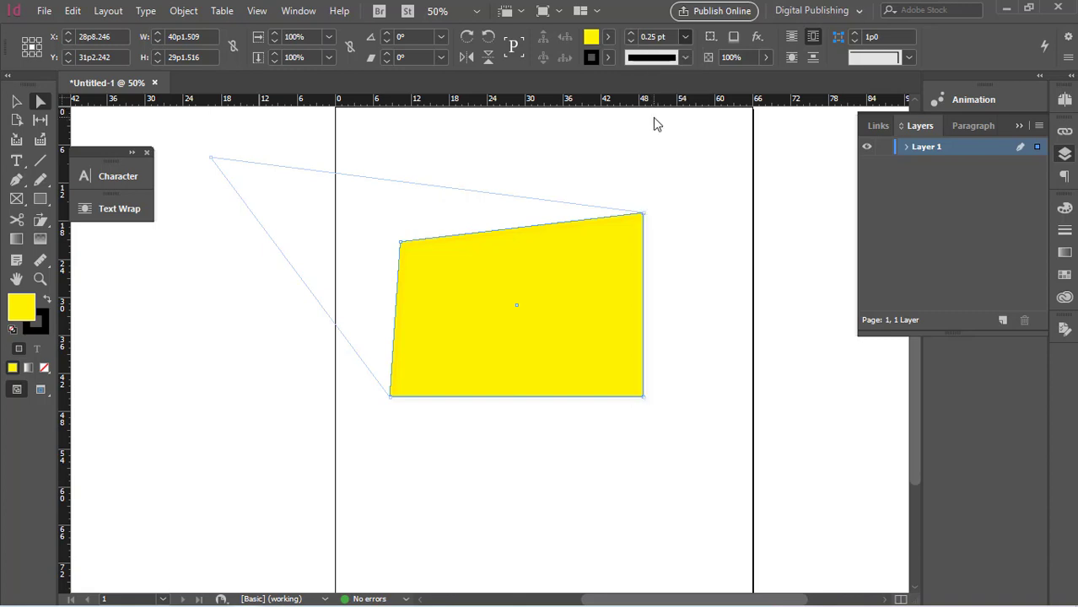
{"action": "left_click", "coordinate": [465, 183]}
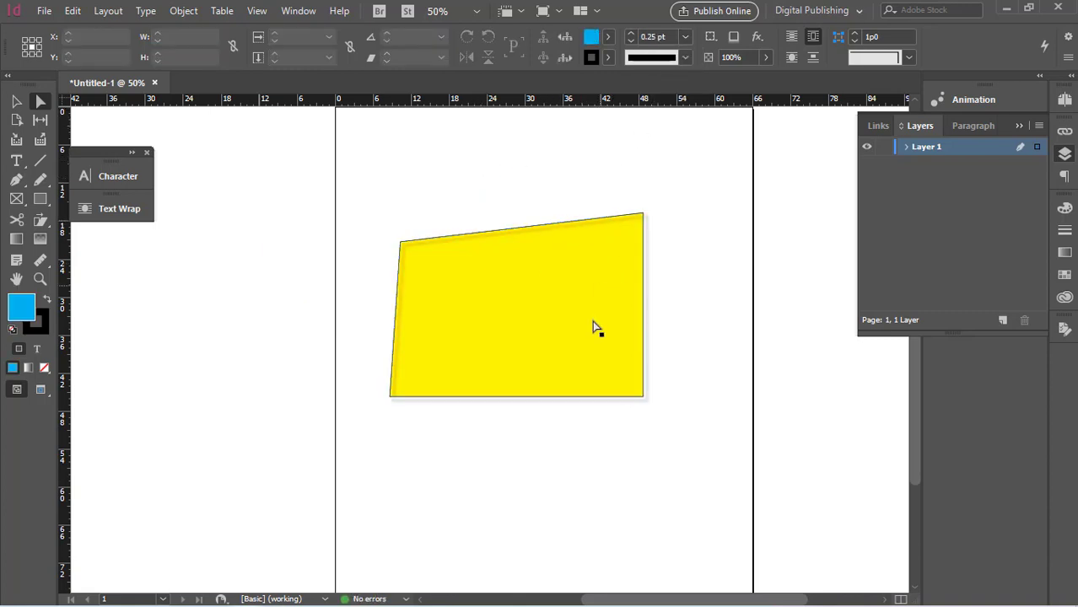
- Open the Drop Shadow effect settings with nothing selected and accept them
{"action": "left_click", "coordinate": [758, 39]}
{"action": "left_click", "coordinate": [793, 68]}
{"action": "left_click", "coordinate": [919, 398]}
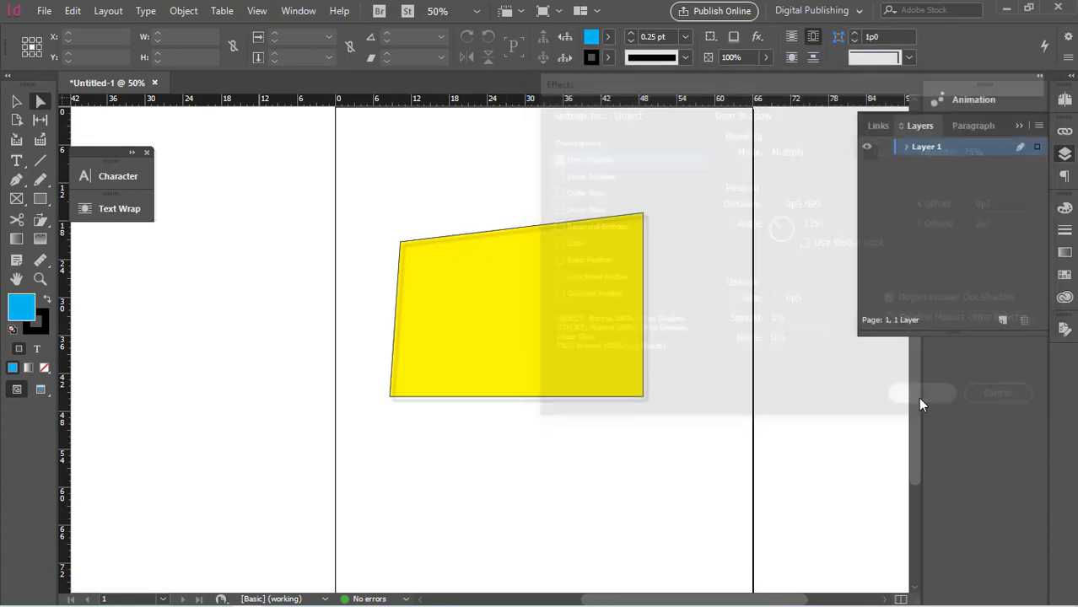
- Set the yellow shape's corner size to 1p8 and move its upper-left anchor point outward to about X 4p10.5, Y 18p0
{"action": "left_click", "coordinate": [608, 255]}
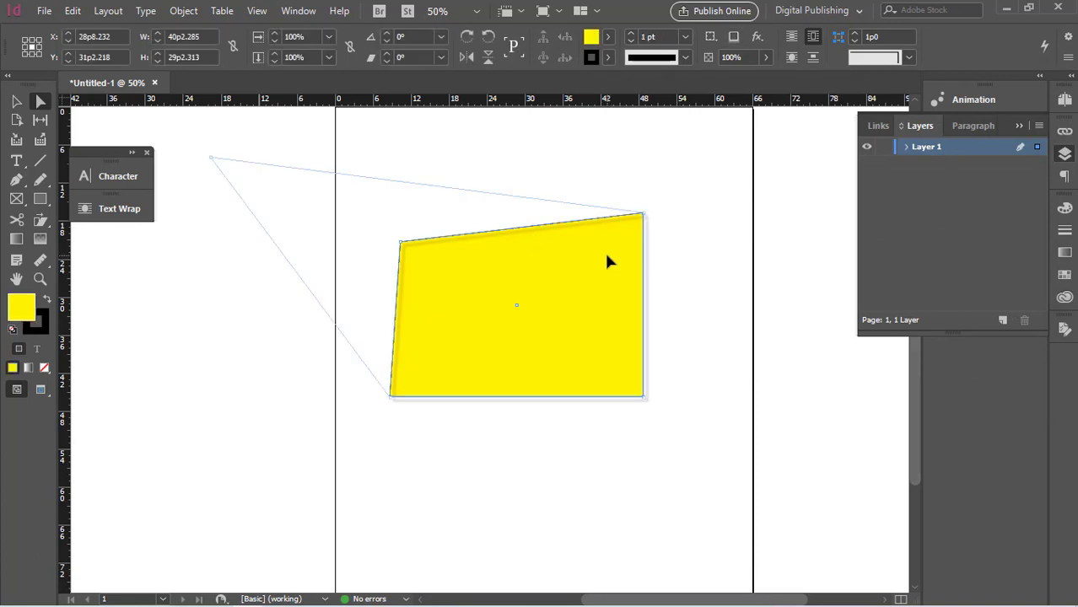
{"action": "left_click", "coordinate": [853, 34]}
{"action": "left_click", "coordinate": [854, 35]}
{"action": "left_click", "coordinate": [400, 242]}
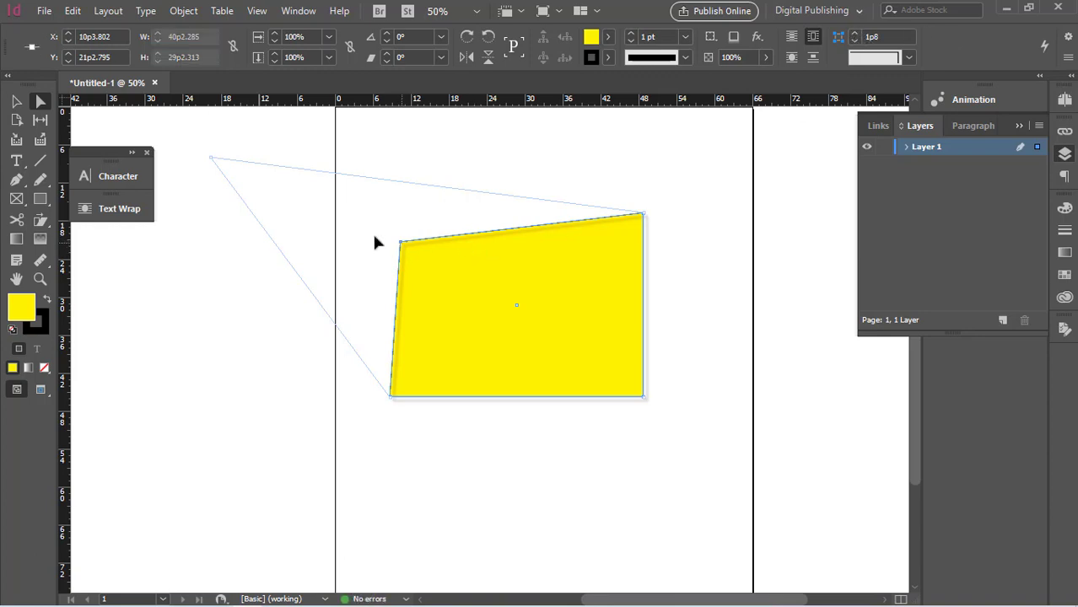
{"action": "mouse_move", "coordinate": [375, 237]}
{"action": "left_mouse_down"}
{"action": "mouse_move", "coordinate": [337, 206]}
{"action": "mouse_move", "coordinate": [409, 241]}
{"action": "mouse_move", "coordinate": [367, 222]}
{"action": "left_mouse_up"}
- Rotate the selected anchor point counter-clockwise in 1° increments and shear it slightly
{"action": "left_click", "coordinate": [388, 37]}
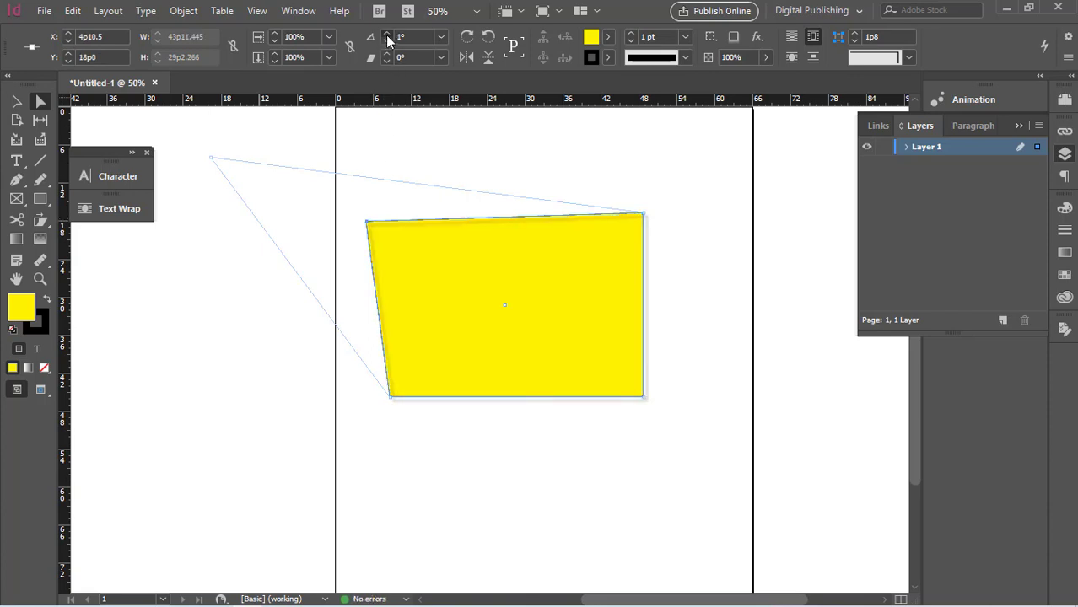
{"action": "left_click", "coordinate": [387, 37]}
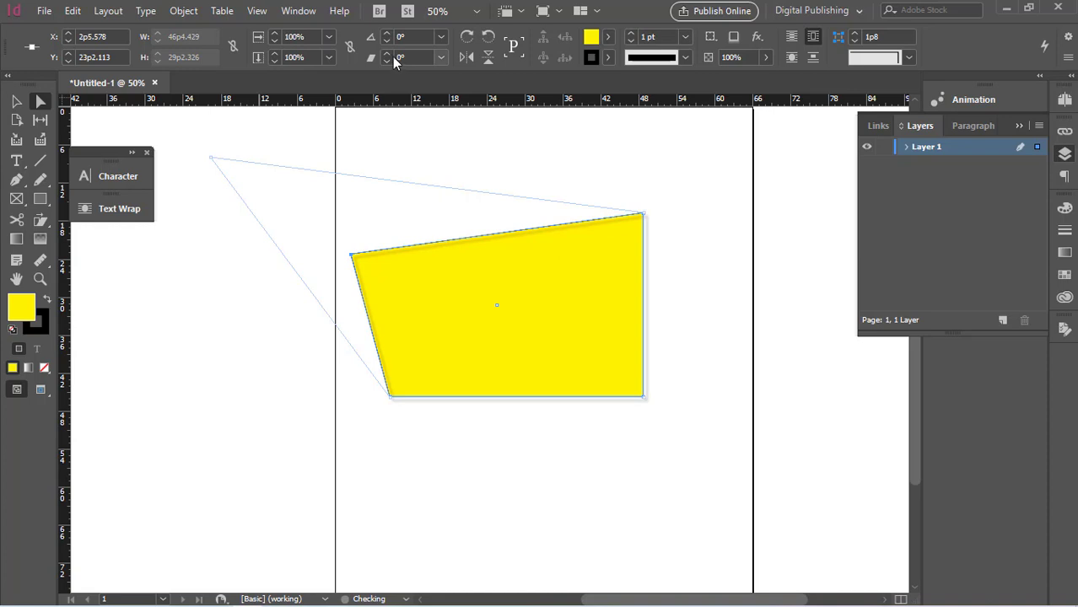
{"action": "left_click", "coordinate": [387, 53]}
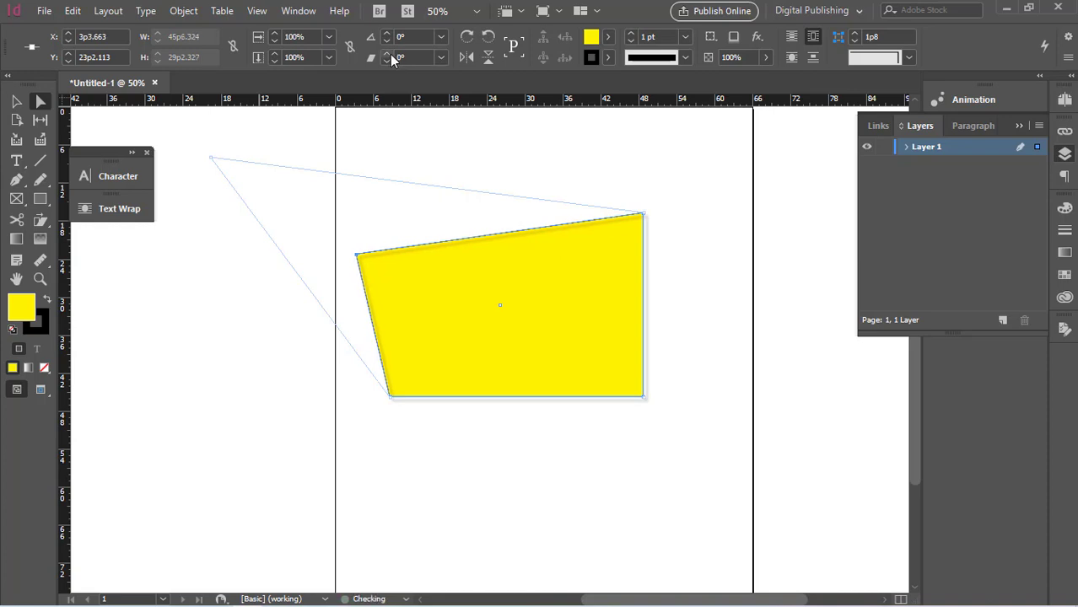
{"action": "left_click", "coordinate": [372, 59]}
- Link the horizontal and vertical scale percentages and scale the selected anchor point up in small increments
{"action": "left_click", "coordinate": [351, 47]}
{"action": "left_click", "coordinate": [275, 40]}
{"action": "left_click", "coordinate": [275, 36]}
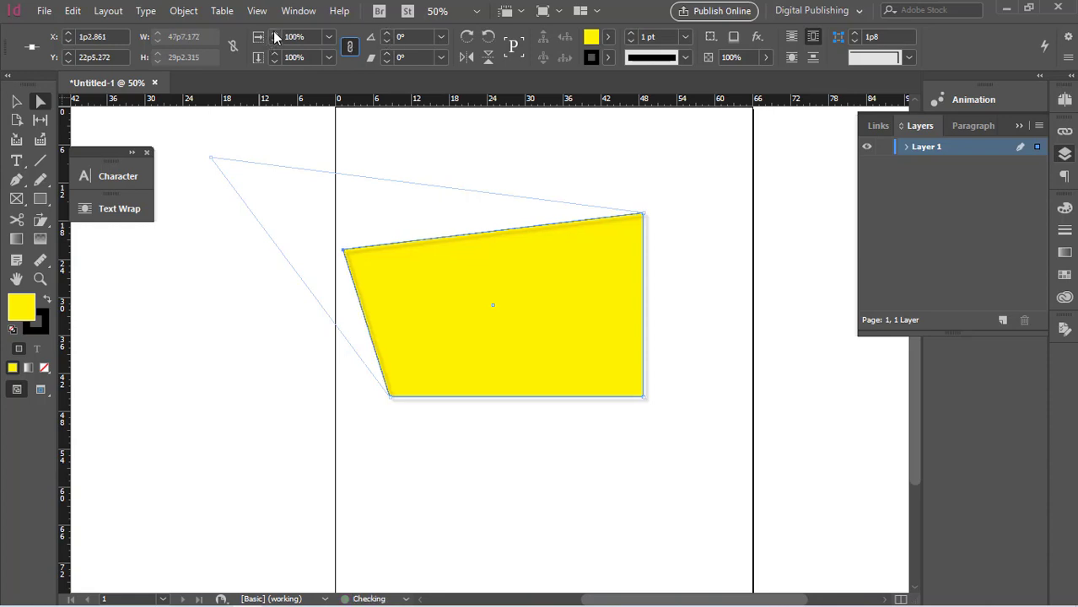
{"action": "left_click", "coordinate": [275, 35]}
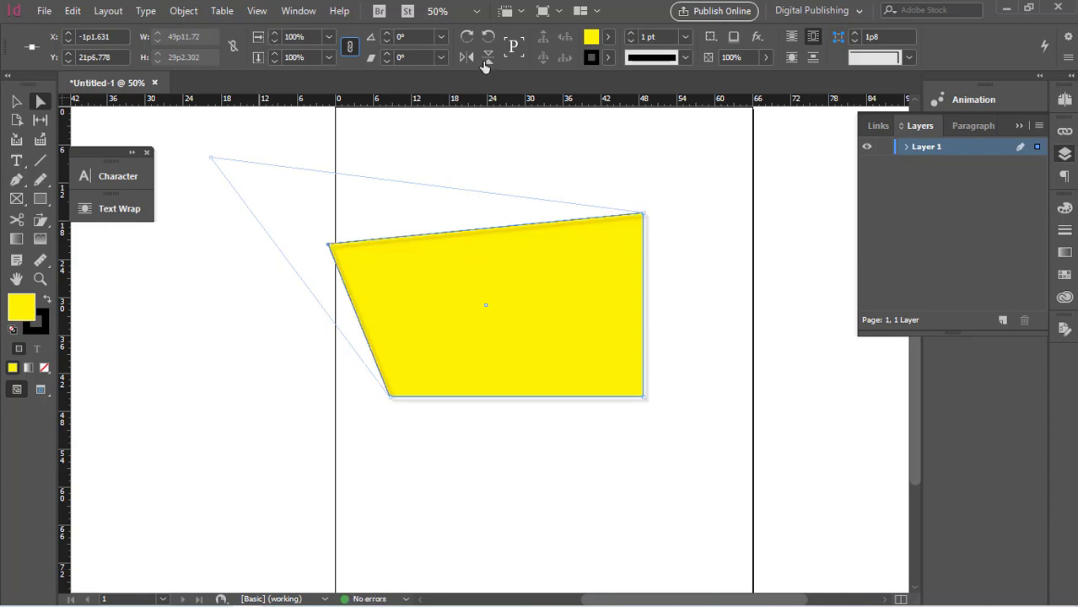
- Try 90° counter-clockwise and clockwise rotations and repeated vertical and horizontal flips on the selected anchor point
{"action": "left_click", "coordinate": [487, 36]}
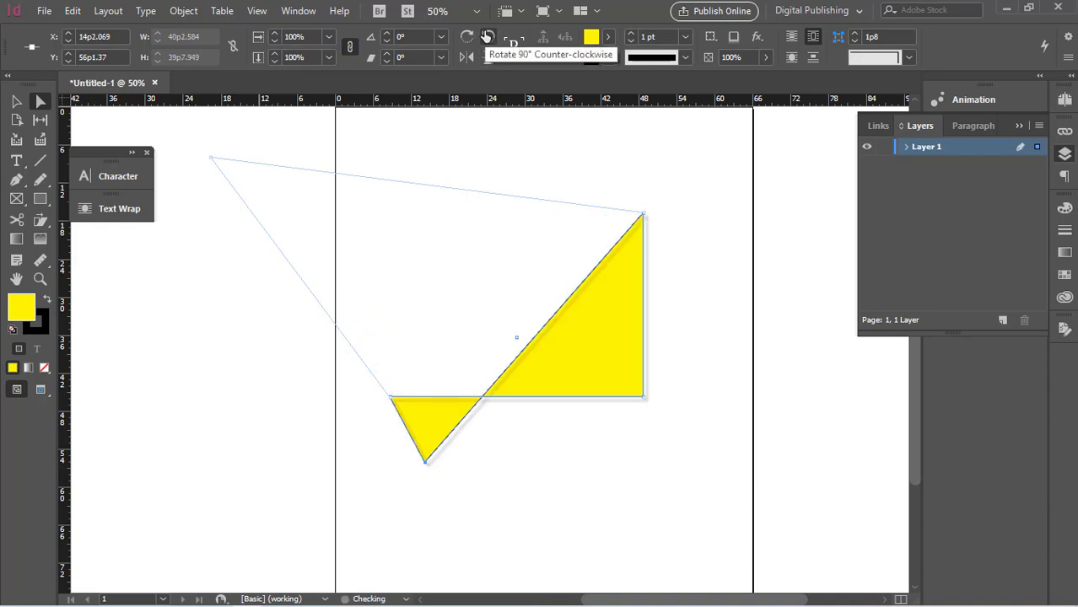
{"action": "left_click", "coordinate": [466, 38]}
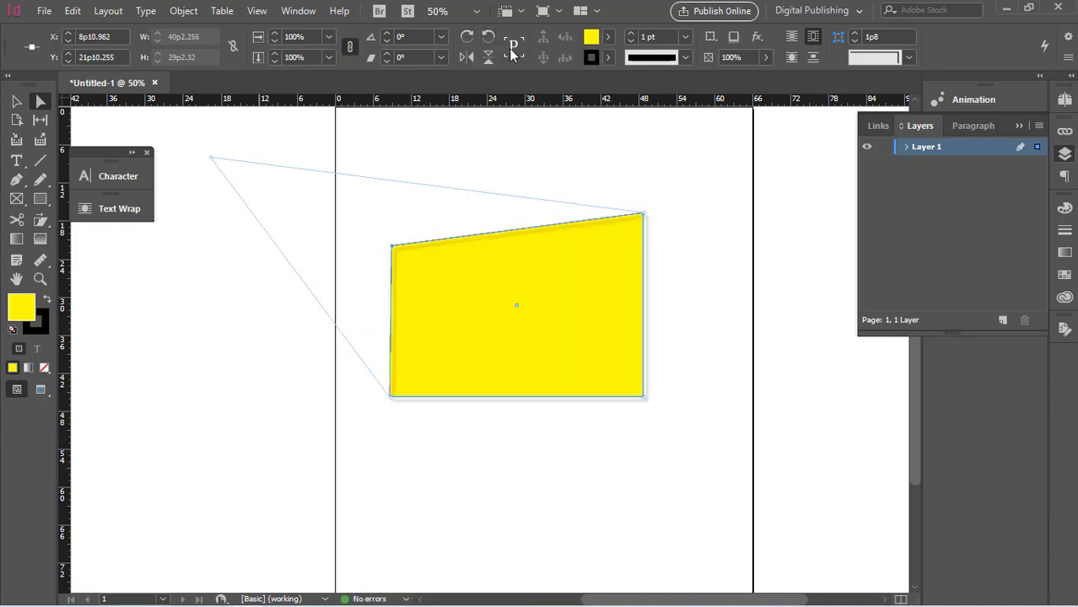
{"action": "left_click", "coordinate": [487, 57]}
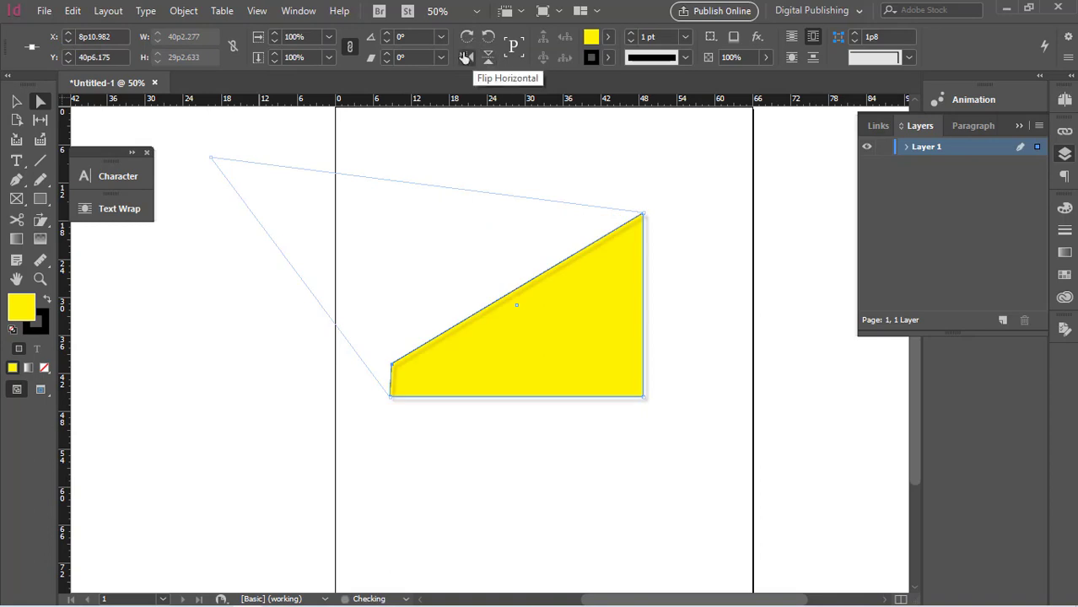
{"action": "left_click", "coordinate": [463, 56]}
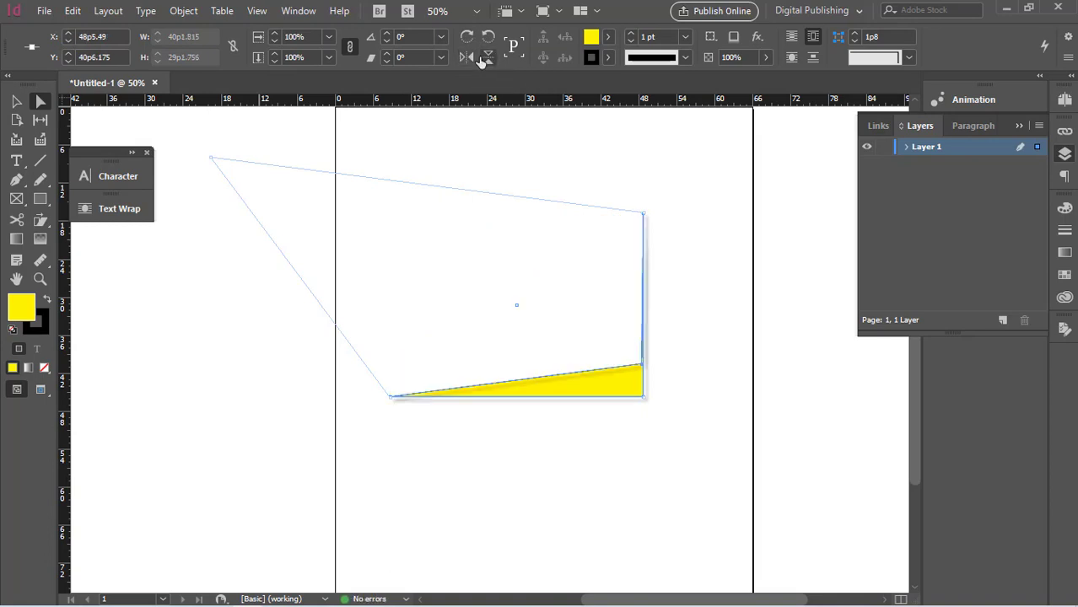
{"action": "left_click", "coordinate": [489, 56]}
{"action": "left_click", "coordinate": [468, 37]}
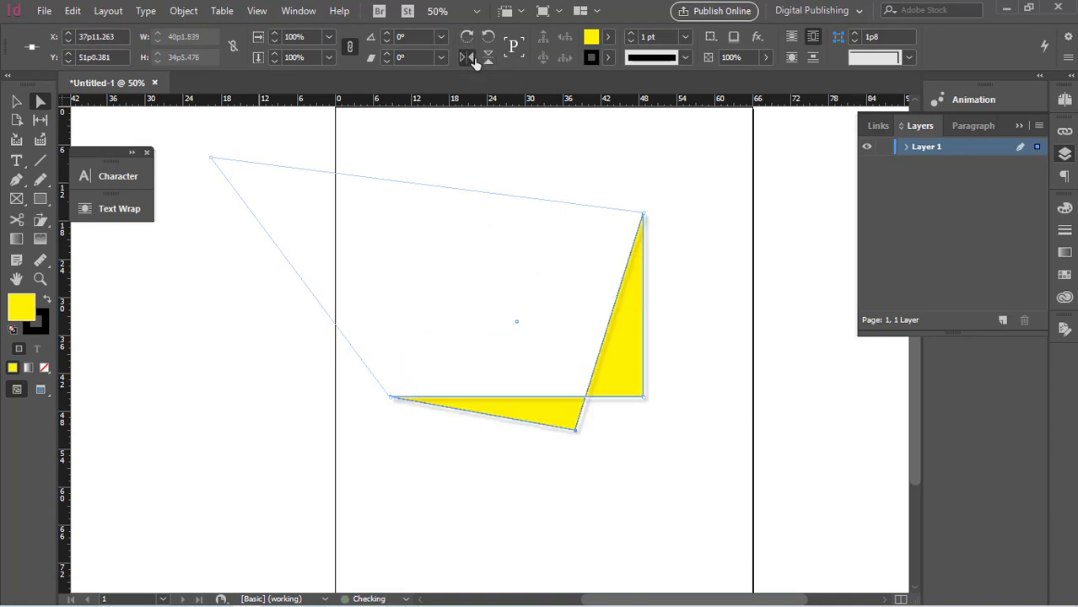
{"action": "left_click", "coordinate": [472, 58]}
{"action": "left_click", "coordinate": [474, 57]}
{"action": "left_click", "coordinate": [488, 57]}
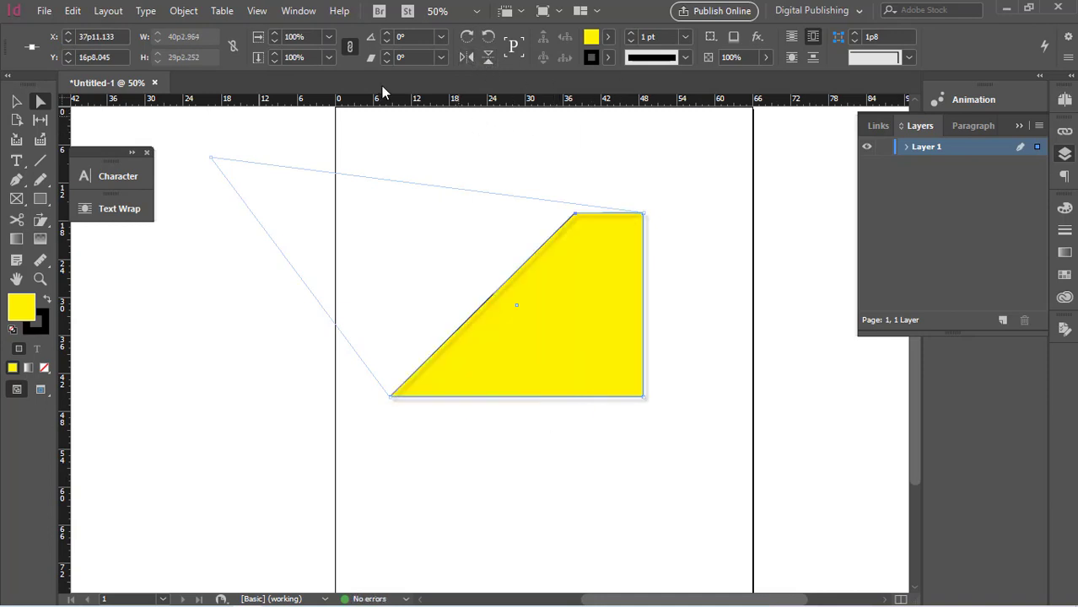
- Select the whole yellow shape with the Selection tool and delete it
{"action": "left_click", "coordinate": [16, 102]}
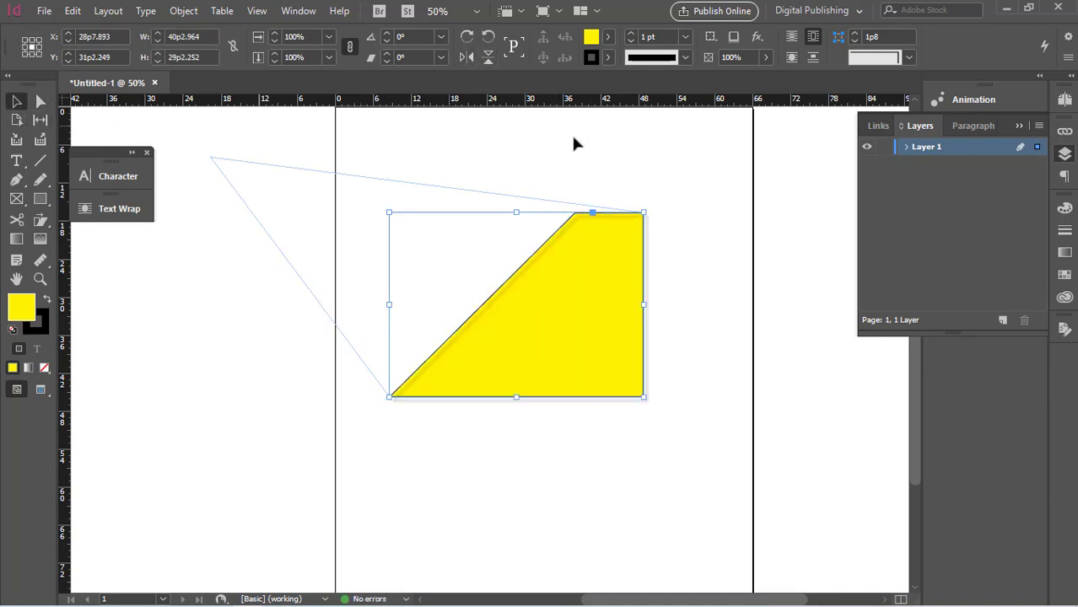
{"action": "left_click", "coordinate": [420, 196]}
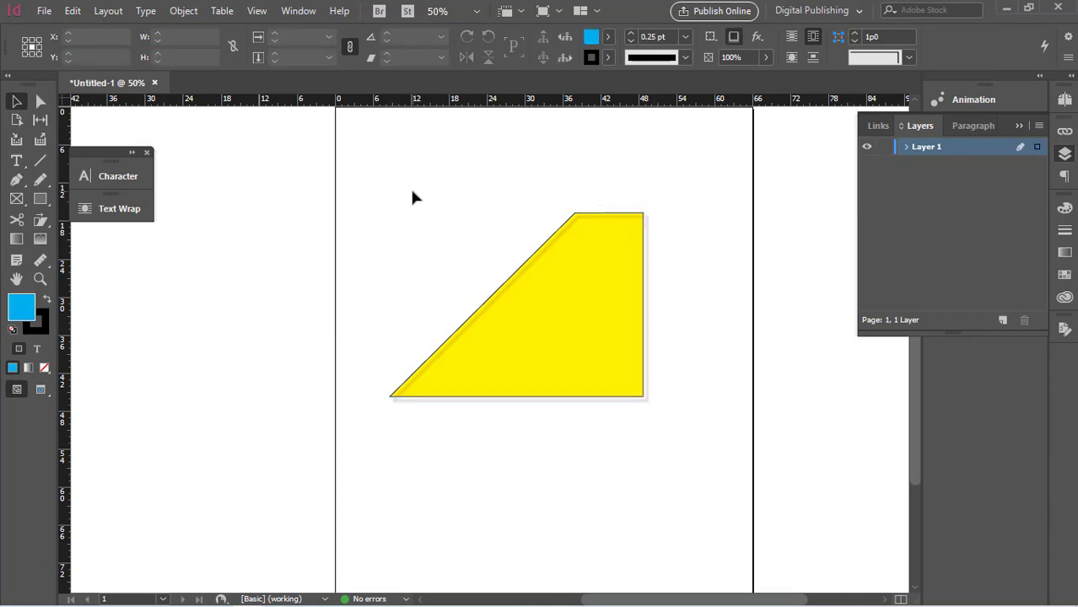
{"action": "left_click_drag", "start_coordinate": [478, 316], "coordinate": [116, 361]}
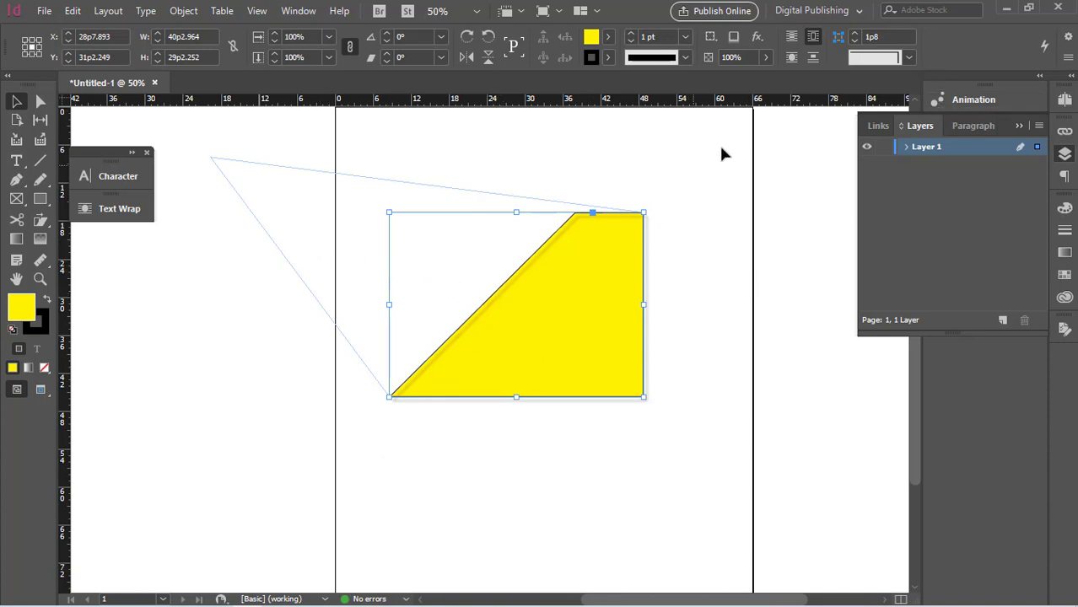
{"action": "key", "text": "Delete"}
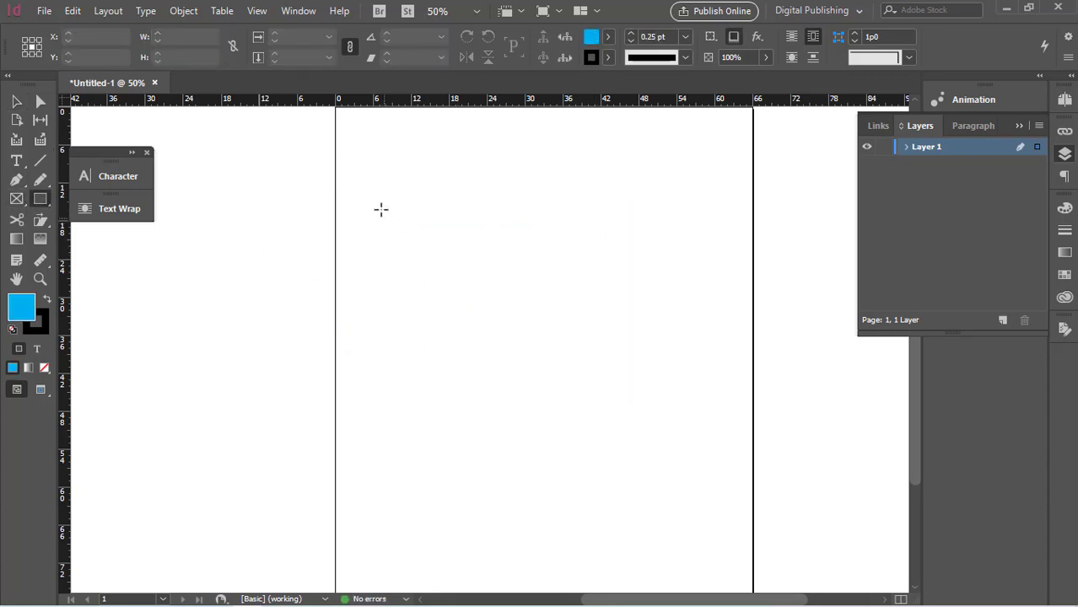
- Draw a blue rectangle about 47p0 wide by 34p3 high on the page and set it to no text wrap
{"action": "left_click_drag", "start_coordinate": [381, 209], "coordinate": [678, 426]}
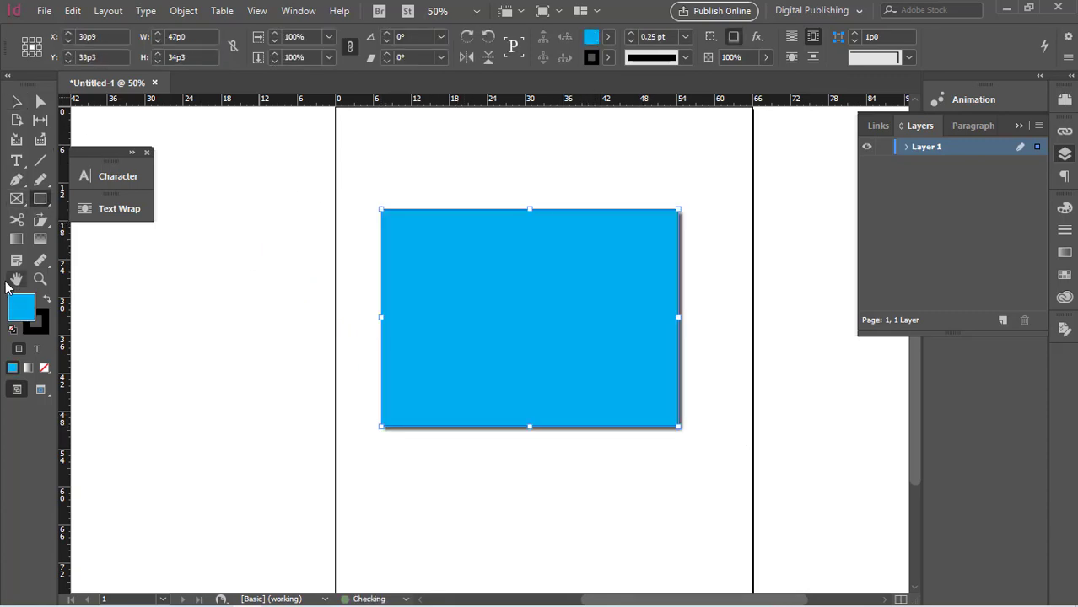
{"action": "left_click", "coordinate": [910, 56]}
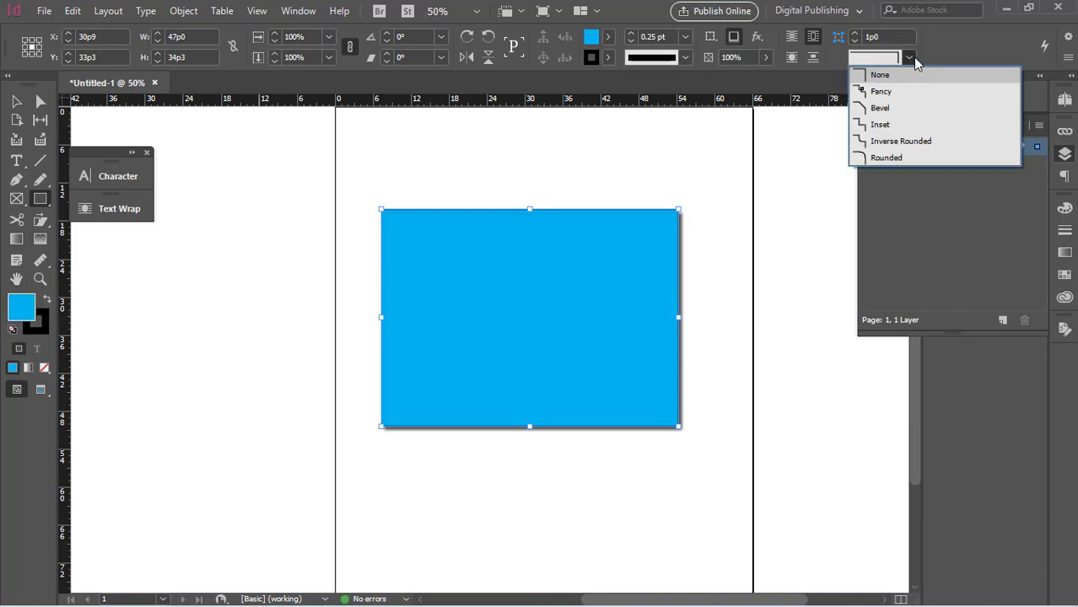
{"action": "left_click", "coordinate": [794, 37]}
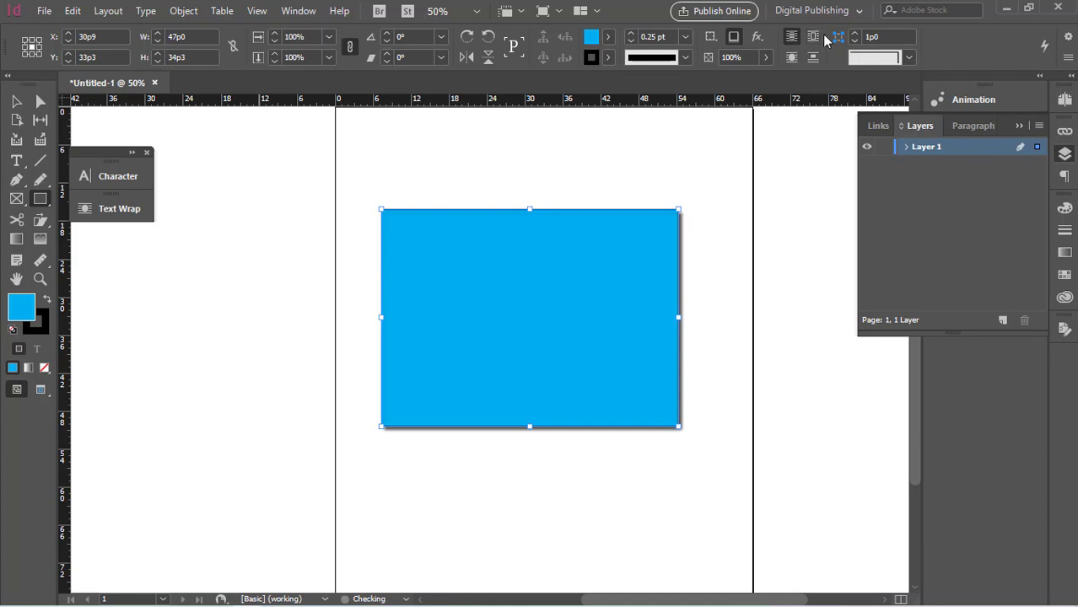
- Try the Fancy corner shape on the blue rectangle and inspect its corners up close
{"action": "left_click", "coordinate": [910, 58]}
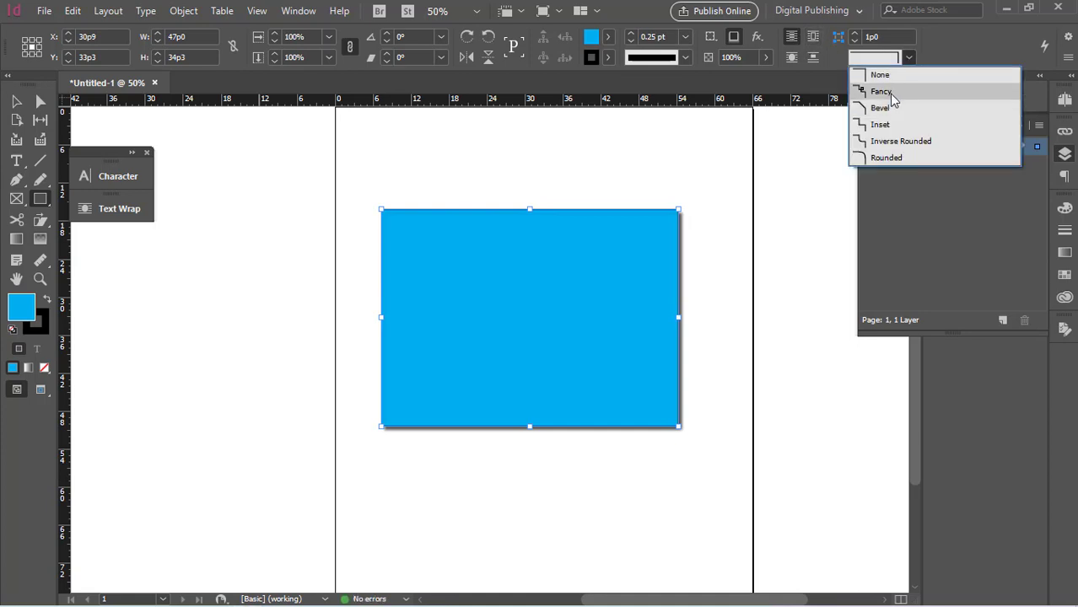
{"action": "left_click", "coordinate": [881, 91]}
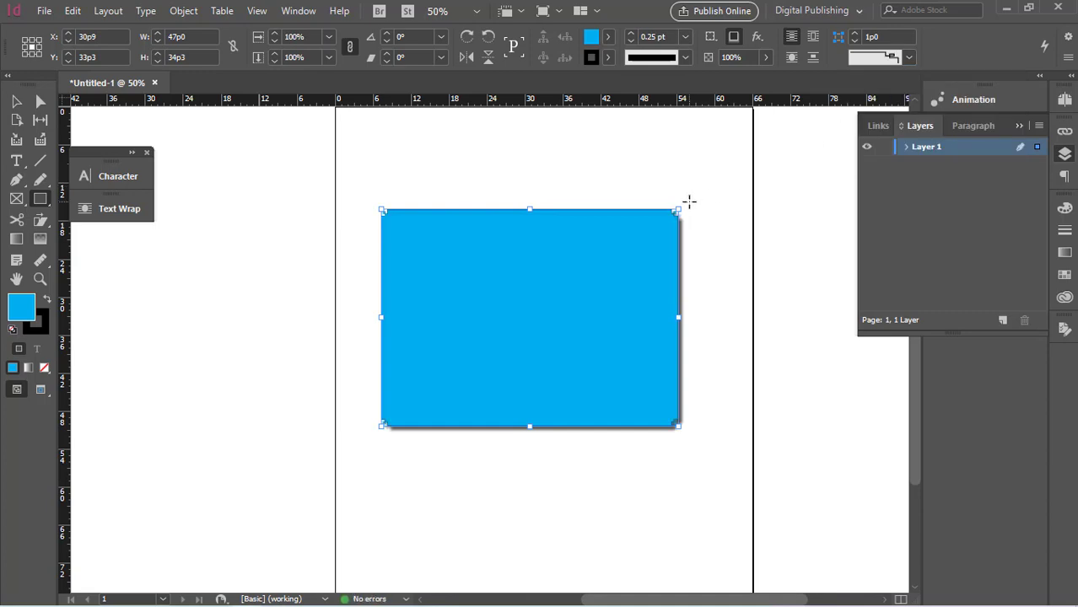
{"action": "key", "text": "ctrl+equal"}
{"action": "key", "text": "ctrl+equal"}
{"action": "key", "text": "ctrl+equal"}
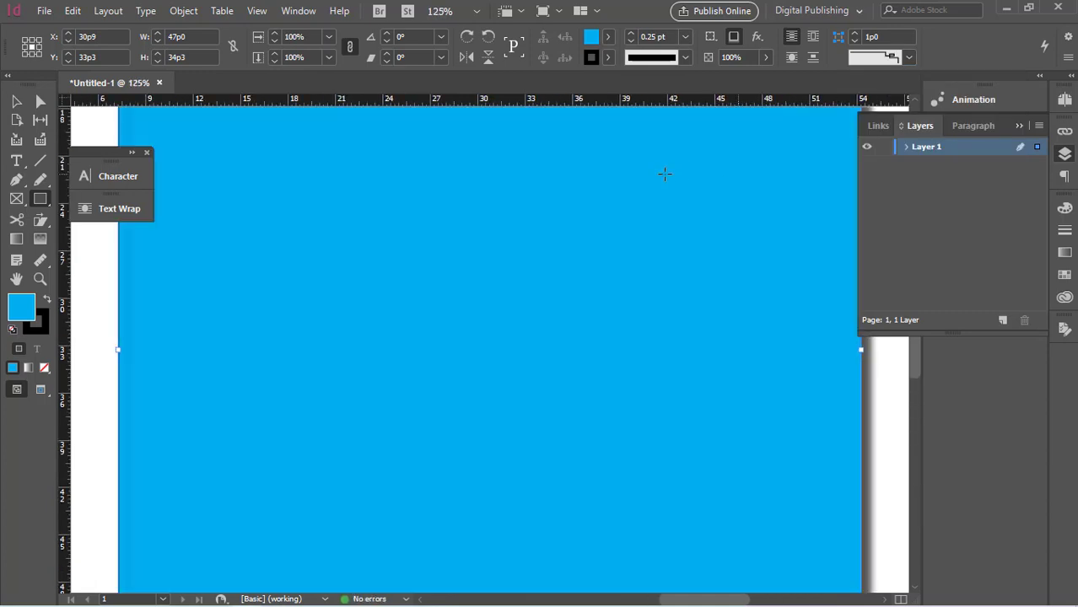
{"action": "left_click_drag", "start_coordinate": [696, 162], "coordinate": [438, 299]}
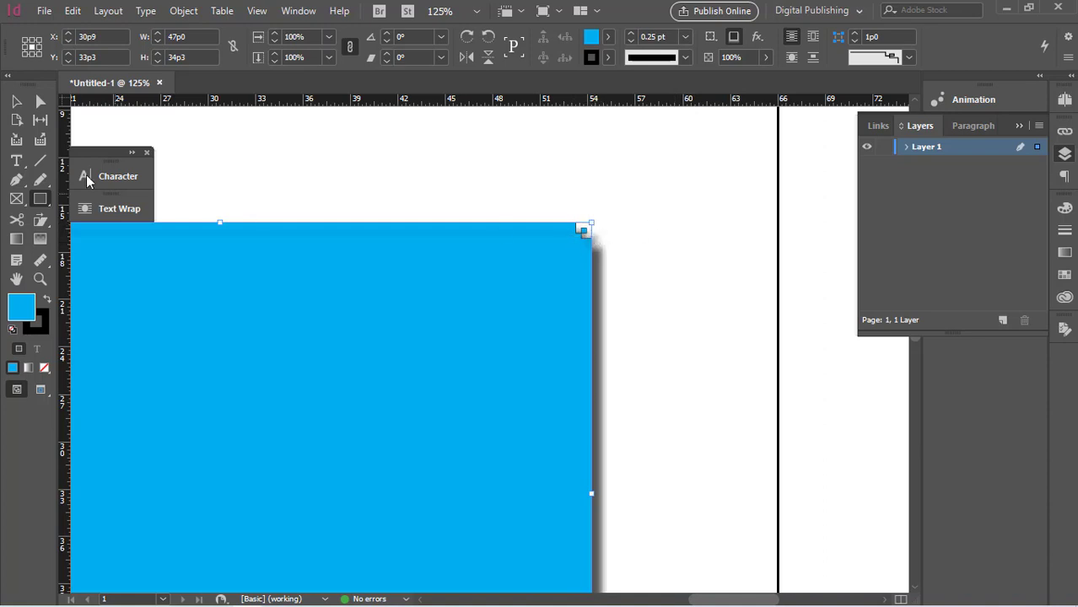
{"action": "left_click", "coordinate": [20, 100]}
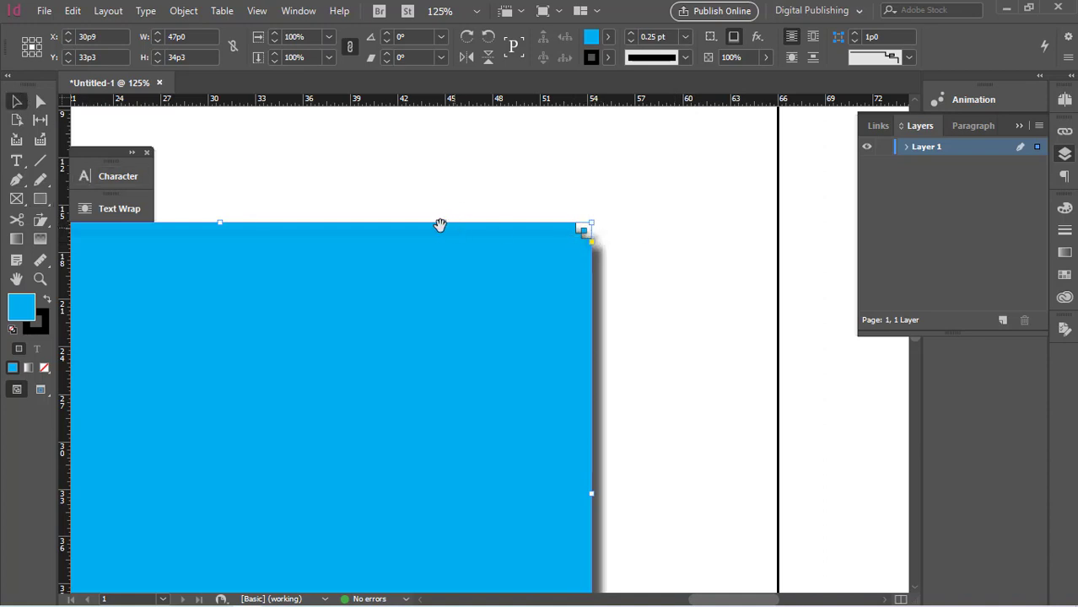
{"action": "left_click_drag", "start_coordinate": [441, 224], "coordinate": [564, 179]}
{"action": "key", "text": "ctrl+minus"}
{"action": "key", "text": "ctrl+minus"}
{"action": "key", "text": "ctrl+minus"}
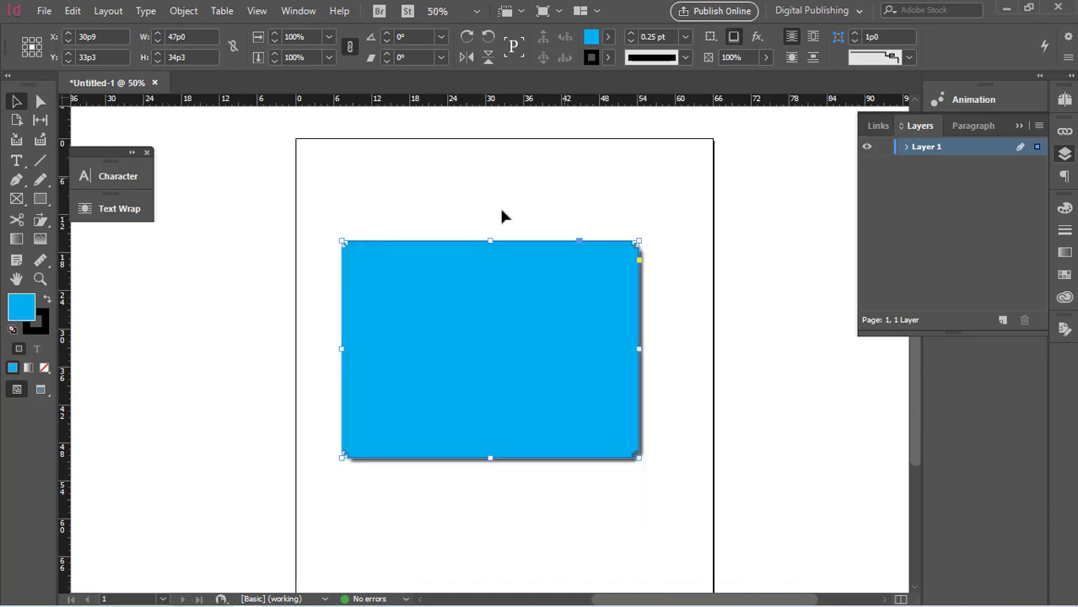
{"action": "key", "text": "ctrl+equal"}
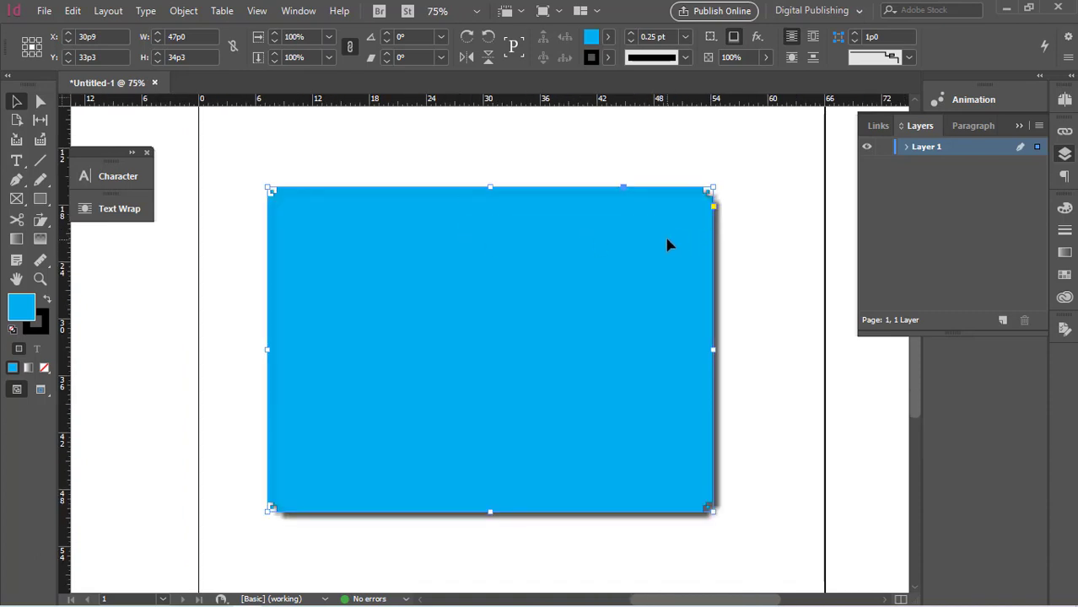
- Try the Bevel, Inset and Inverse Rounded corner shapes on the blue rectangle in turn
{"action": "left_click", "coordinate": [908, 58]}
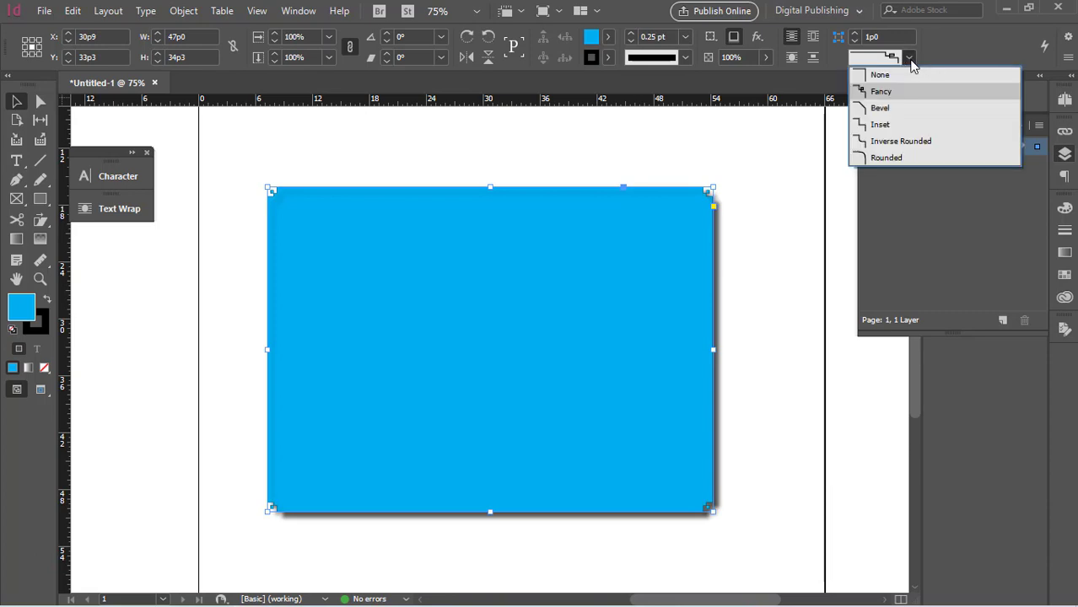
{"action": "left_click", "coordinate": [898, 110]}
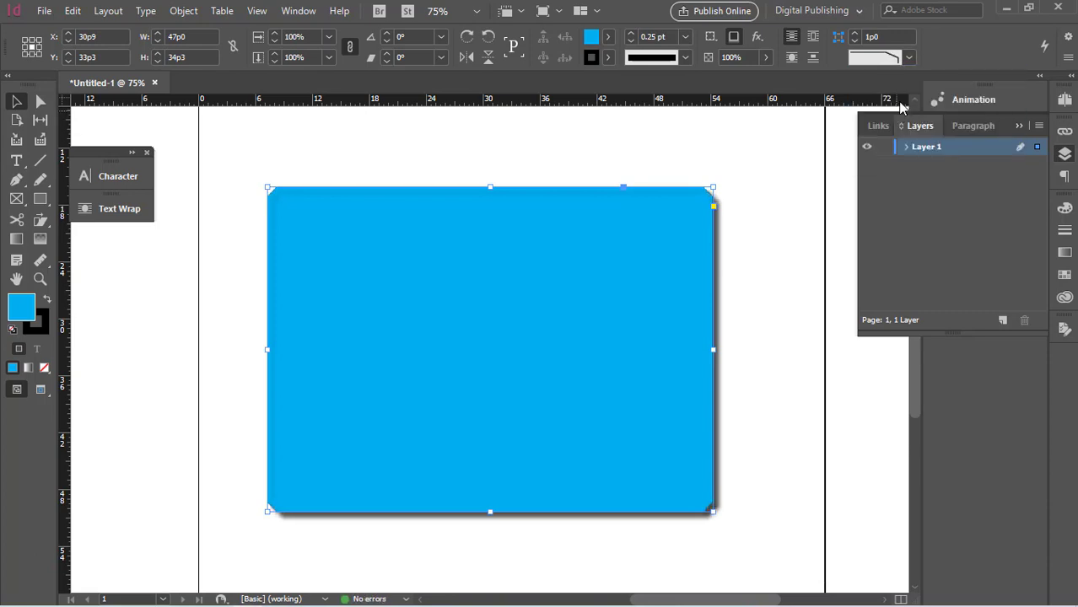
{"action": "left_click", "coordinate": [908, 58]}
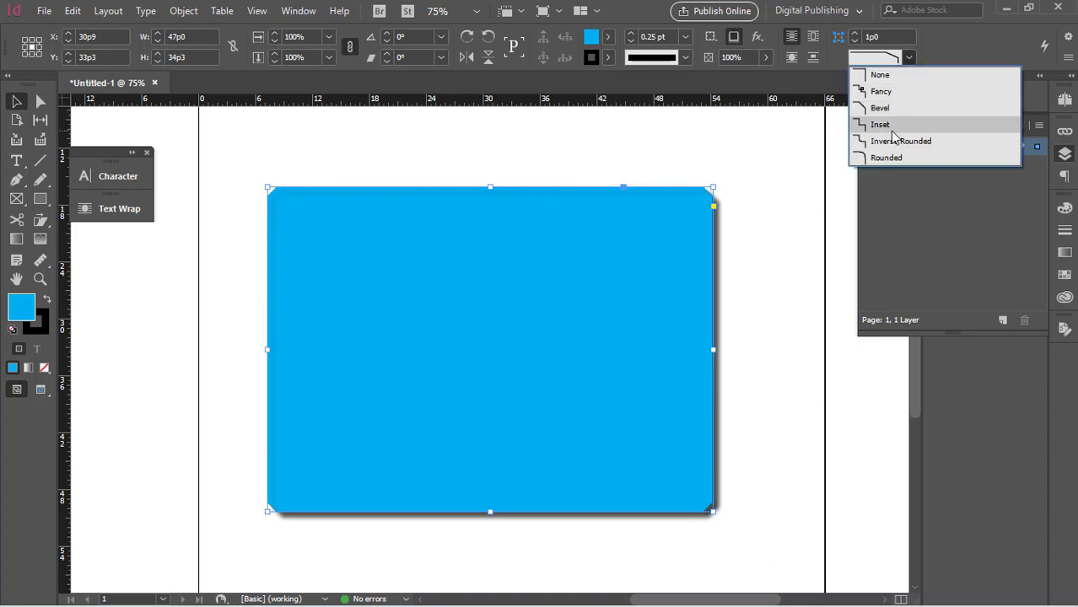
{"action": "left_click", "coordinate": [896, 125]}
{"action": "left_click", "coordinate": [909, 57]}
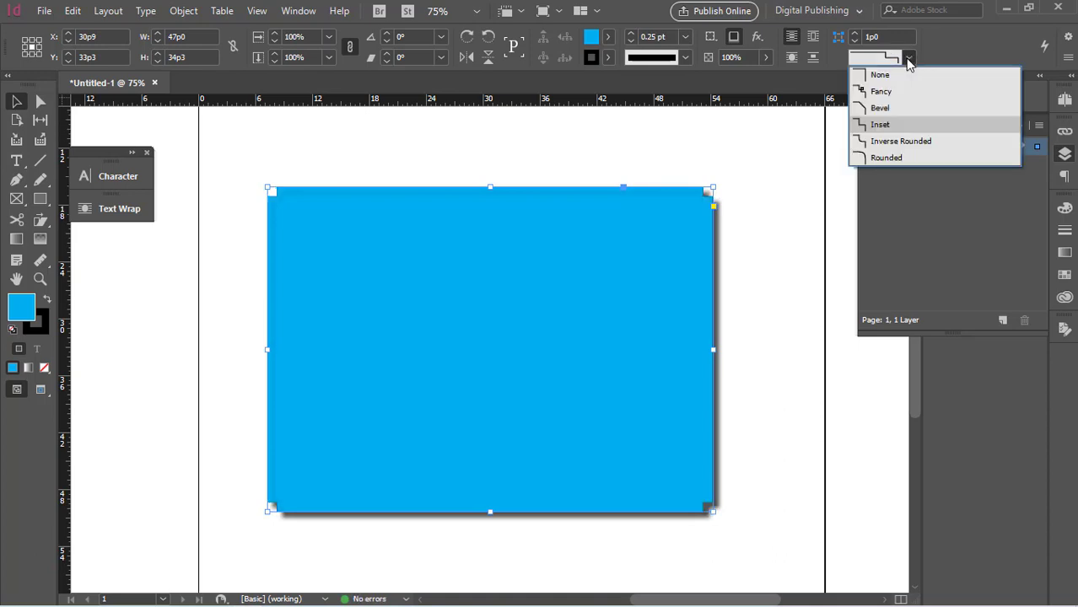
{"action": "left_click", "coordinate": [897, 140]}
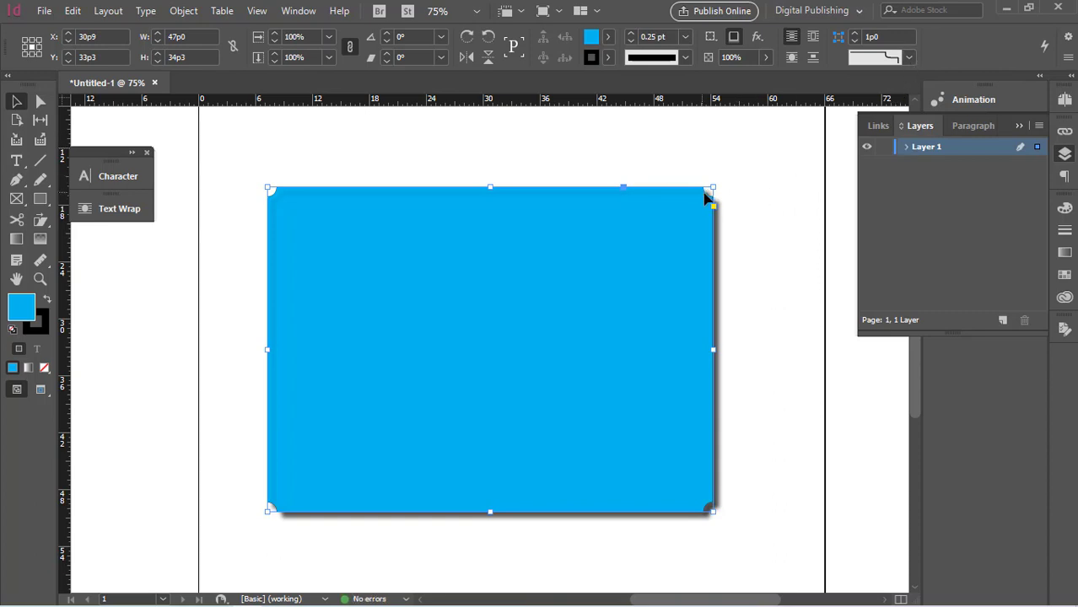
- Apply the Rounded corner shape to the blue rectangle, deselect it to check the corners, and reselect it
{"action": "left_click", "coordinate": [909, 57]}
{"action": "left_click", "coordinate": [872, 159]}
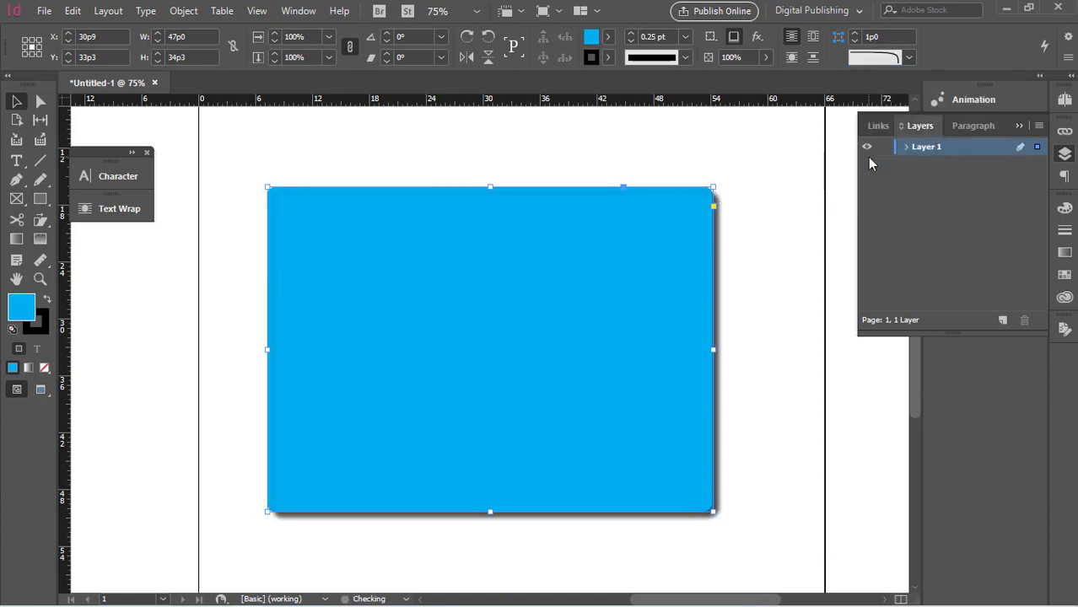
{"action": "left_click", "coordinate": [441, 160]}
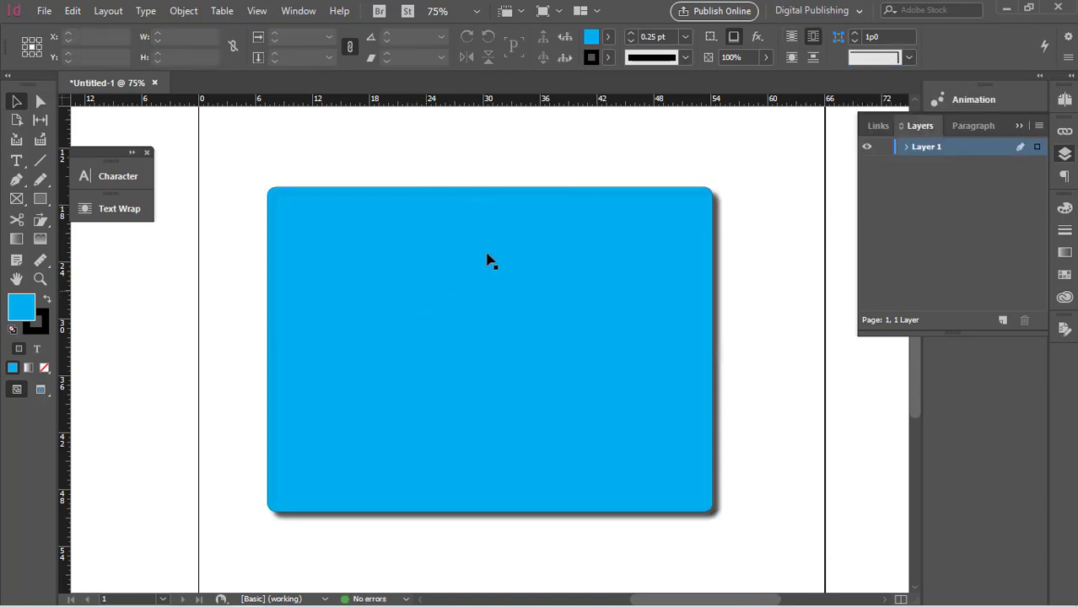
{"action": "left_click", "coordinate": [476, 323]}
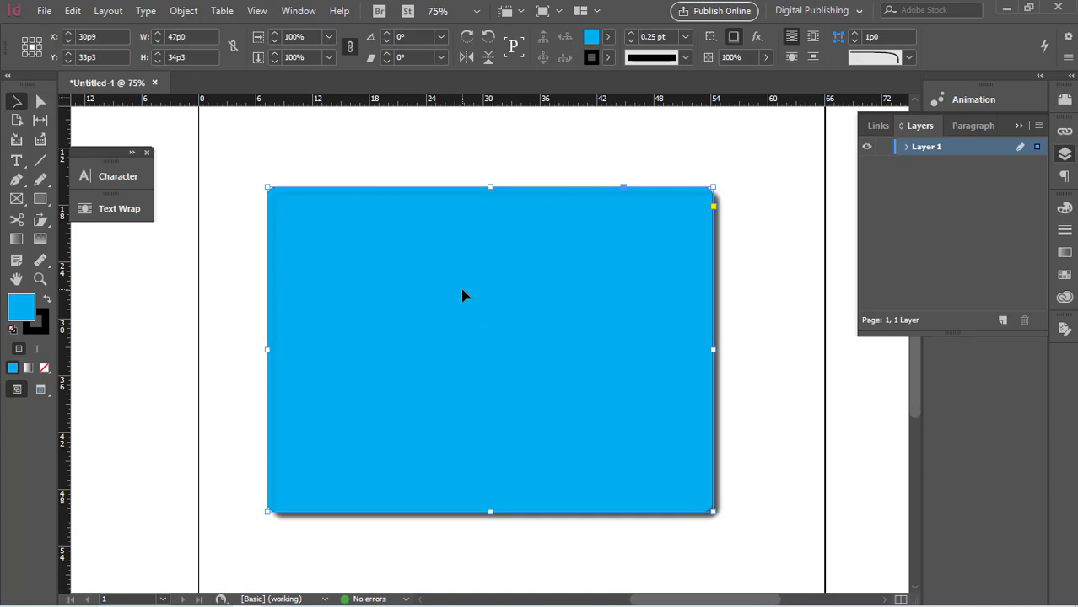
- Reset the blue rectangle's corner shape to None and isolate its top-left anchor point with the Direct Selection tool
{"action": "left_click", "coordinate": [909, 59]}
{"action": "left_click", "coordinate": [888, 81]}
{"action": "left_click", "coordinate": [39, 103]}
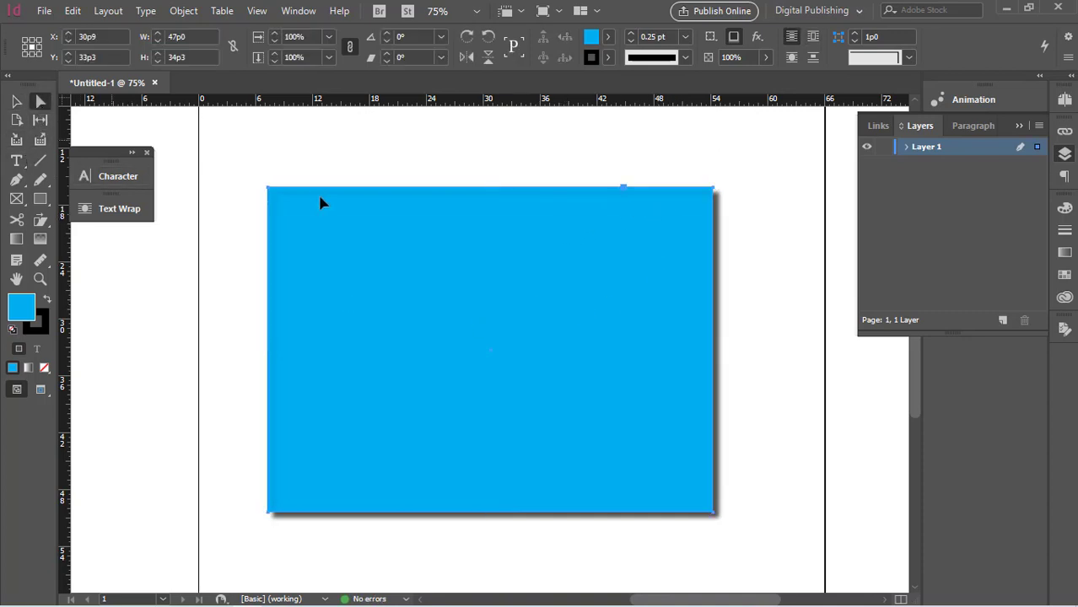
{"action": "left_click", "coordinate": [262, 195]}
{"action": "left_click_drag", "start_coordinate": [252, 173], "coordinate": [272, 194]}
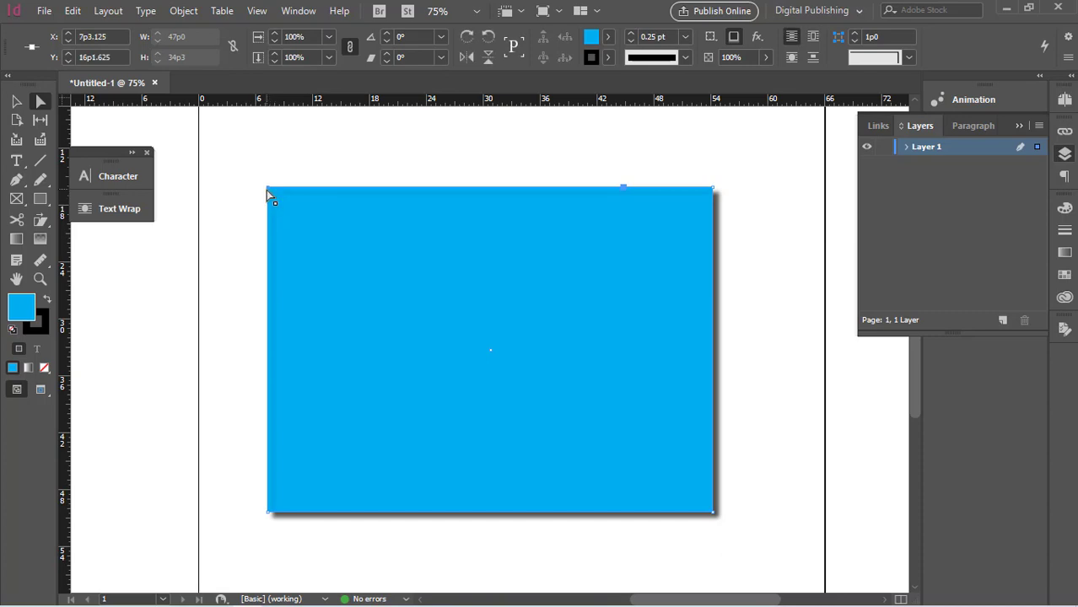
- Try the Fancy corner shape with the top-left anchor point selected, and reselect that point
{"action": "left_click", "coordinate": [899, 61]}
{"action": "left_click", "coordinate": [890, 90]}
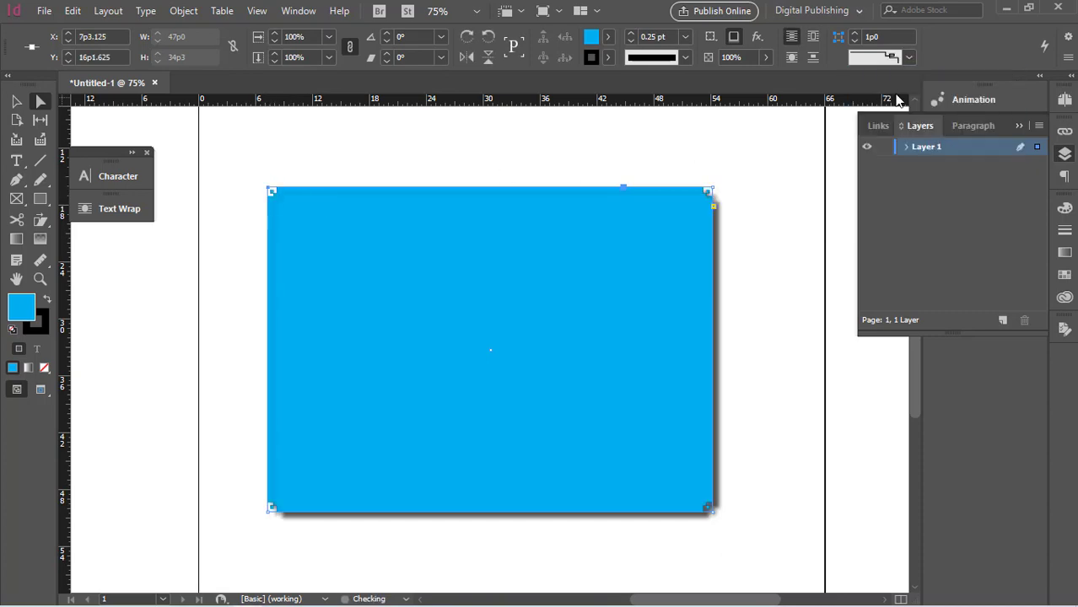
{"action": "left_click", "coordinate": [362, 167]}
{"action": "left_click", "coordinate": [272, 194]}
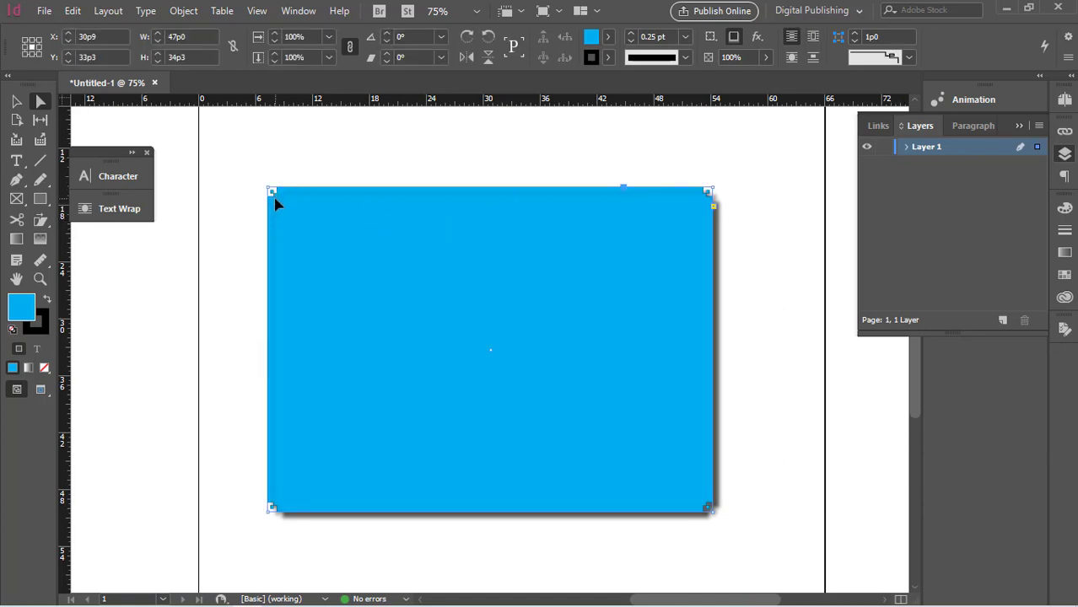
{"action": "left_click_drag", "start_coordinate": [244, 176], "coordinate": [281, 197]}
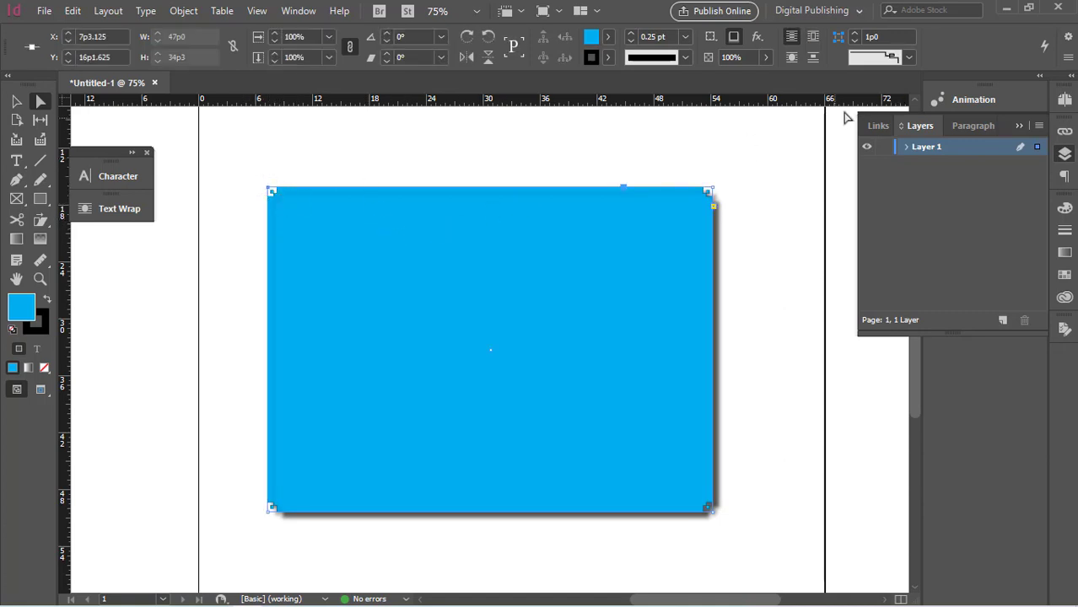
- Try the Bevel, Inset and Inverse Rounded corner shapes in turn with the top-left anchor point selected
{"action": "left_click", "coordinate": [909, 57]}
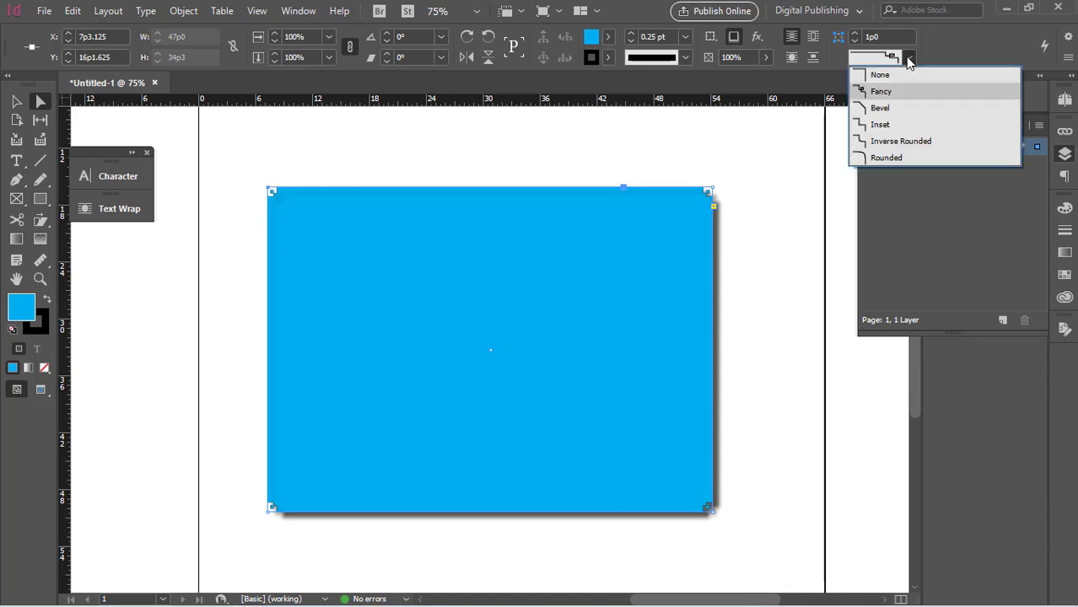
{"action": "left_click", "coordinate": [882, 115]}
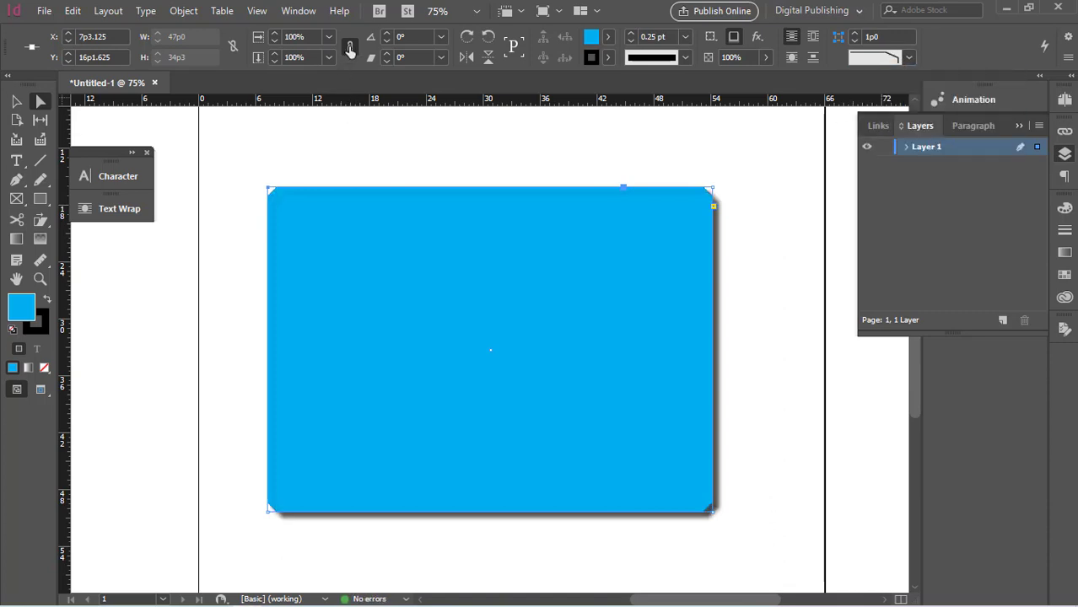
{"action": "left_click", "coordinate": [908, 60]}
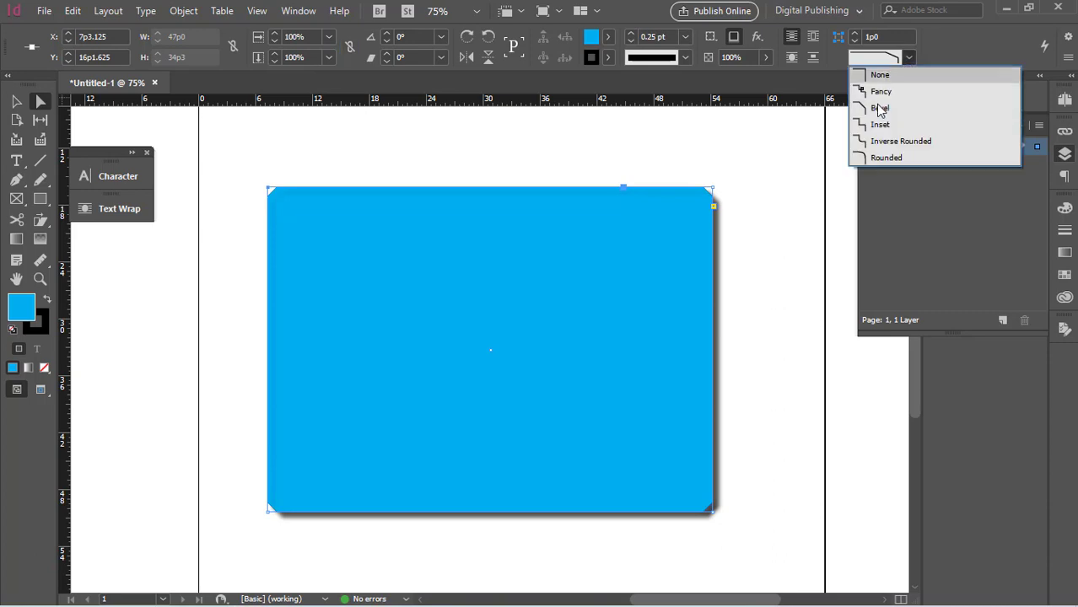
{"action": "left_click", "coordinate": [886, 139]}
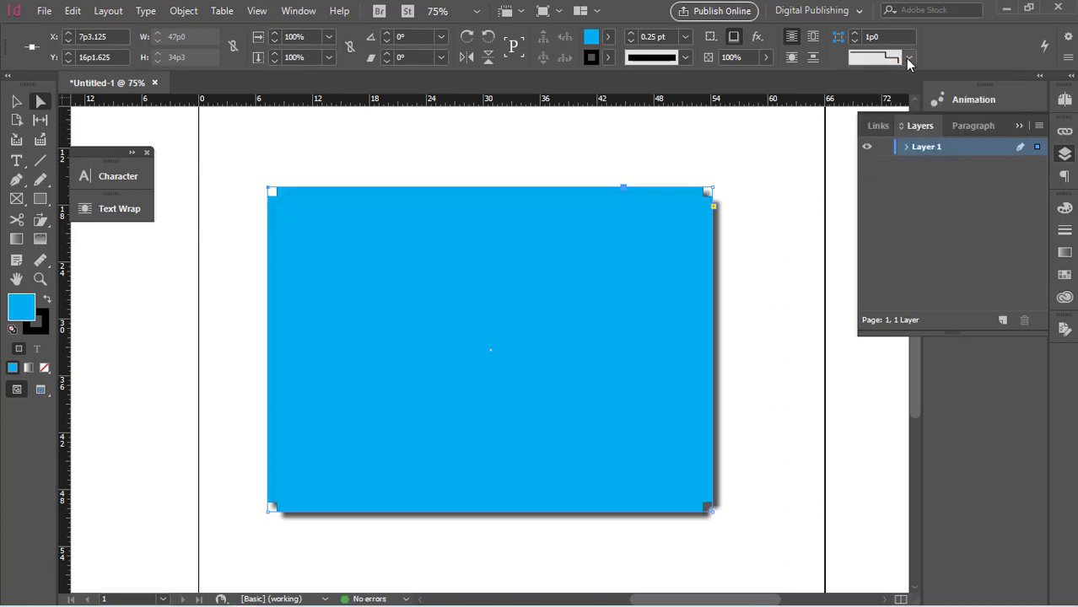
{"action": "left_click", "coordinate": [908, 59]}
{"action": "left_click", "coordinate": [882, 155]}
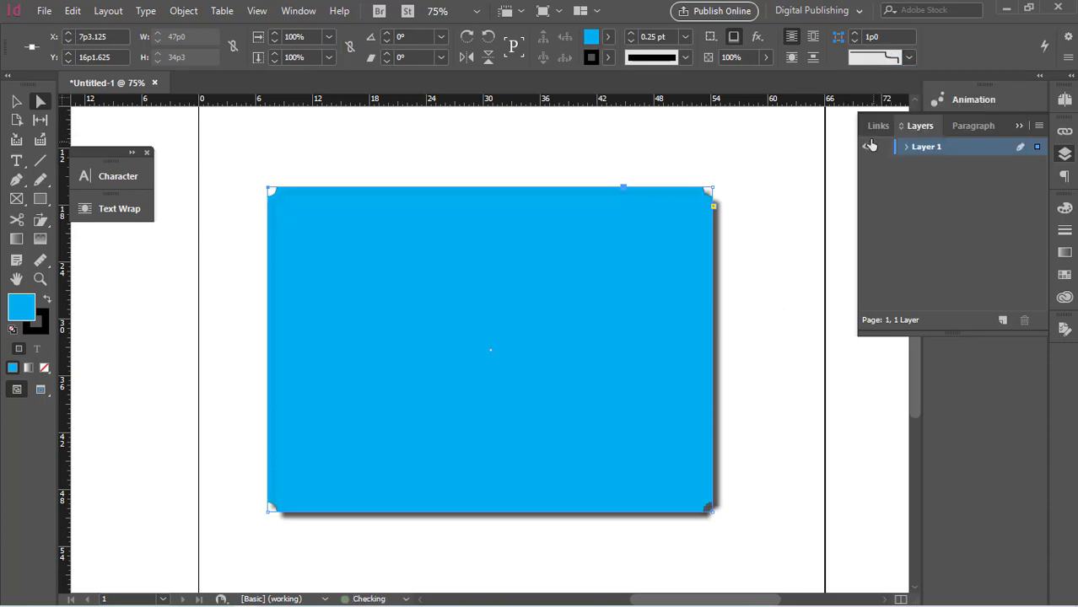
- Apply the Rounded corner shape with the top-left anchor point selected, and deselect the rectangle to check its corners
{"action": "left_click", "coordinate": [909, 59]}
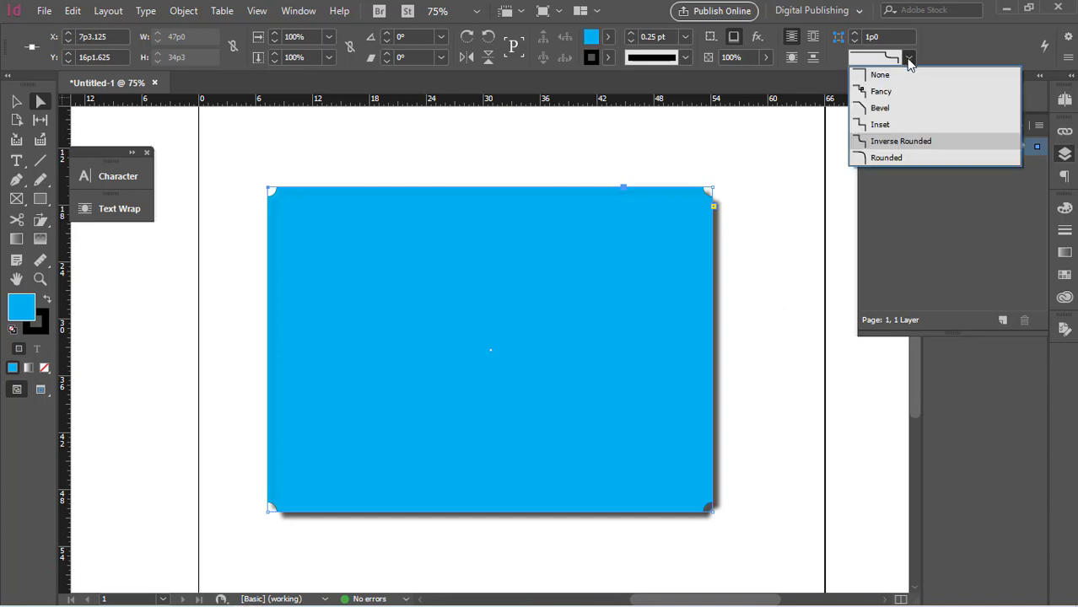
{"action": "left_click", "coordinate": [885, 154]}
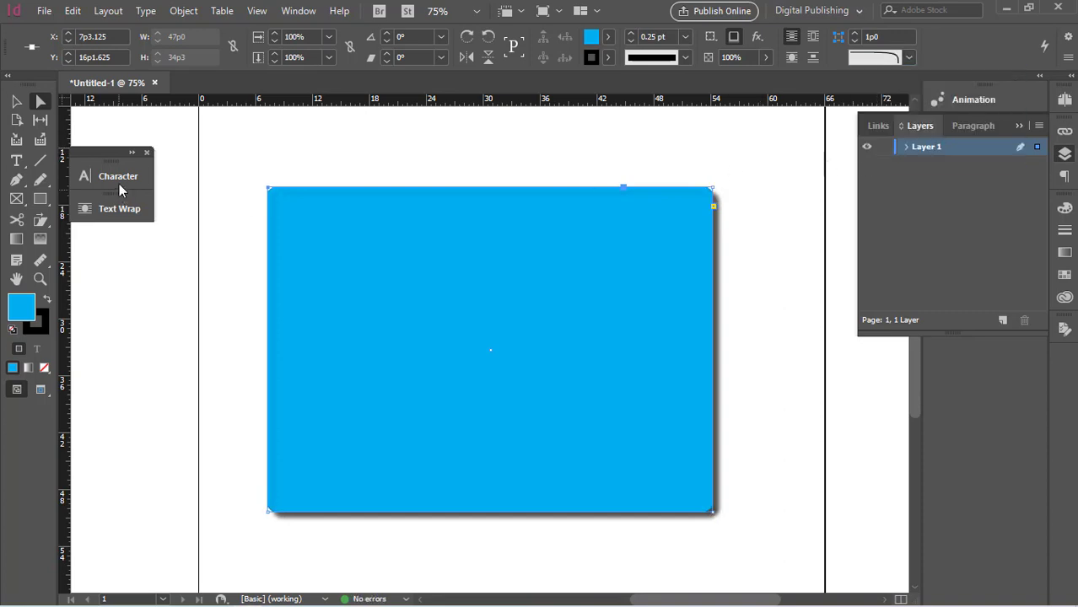
{"action": "left_click", "coordinate": [241, 152]}
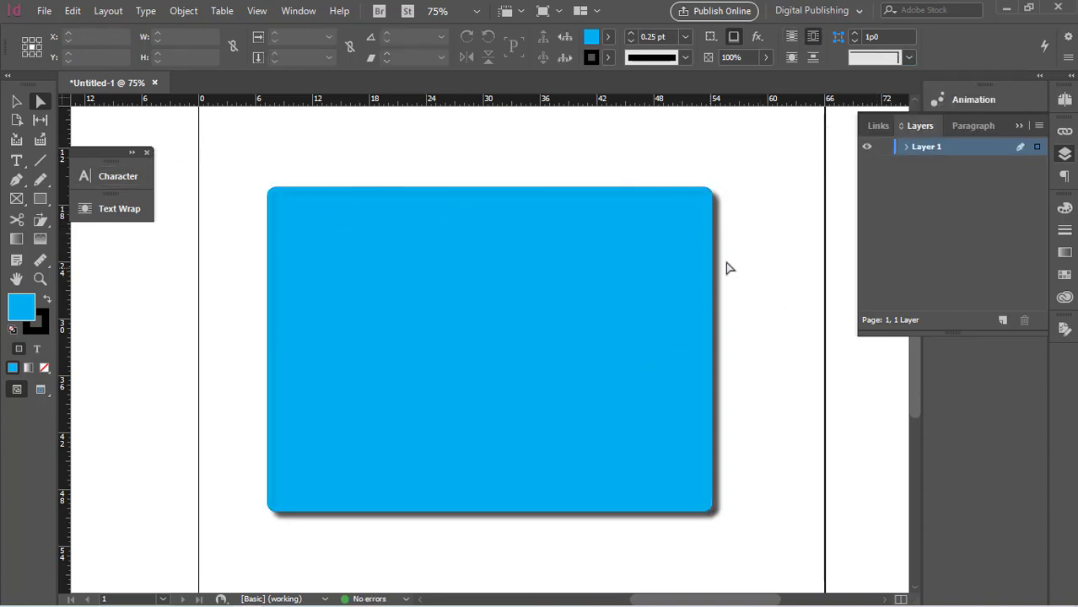
- Look through the available corner shapes and examine the styles offered by Quick Apply
{"action": "left_click", "coordinate": [909, 58]}
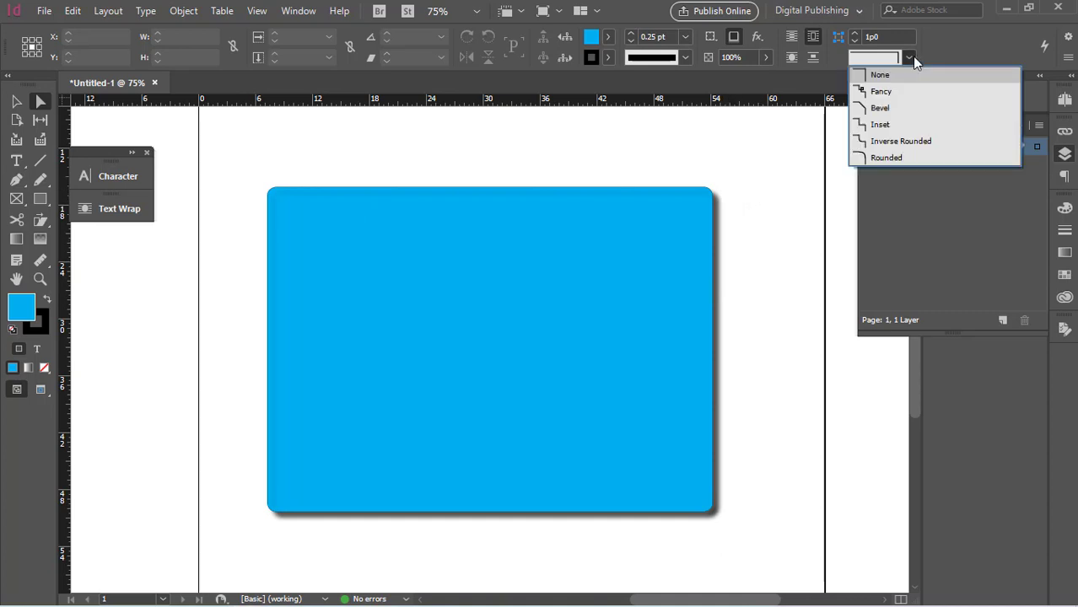
{"action": "left_click", "coordinate": [994, 52]}
{"action": "left_click", "coordinate": [1045, 47]}
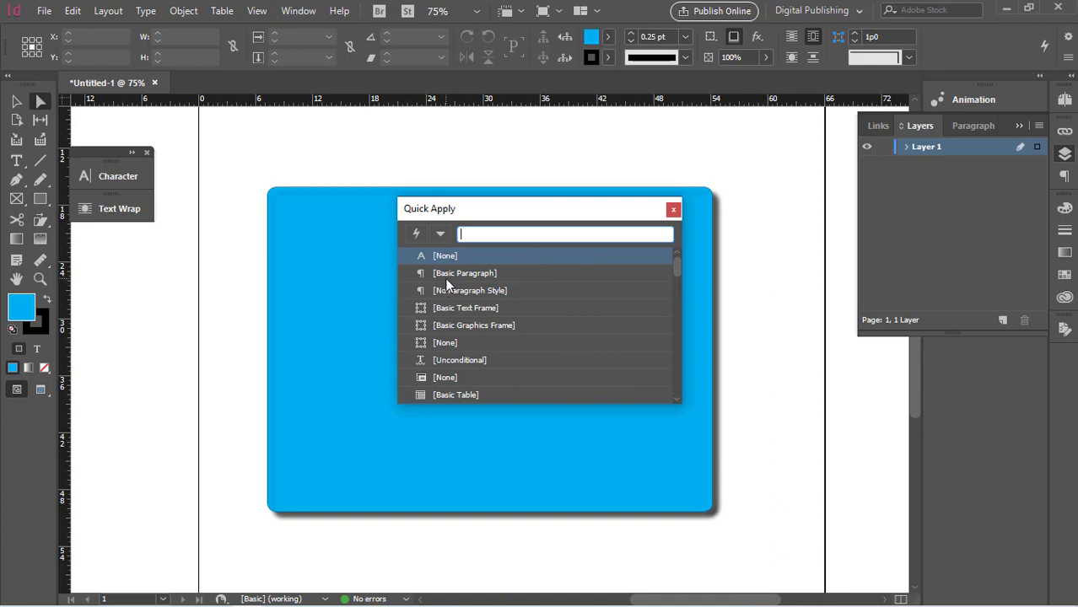
{"action": "key", "text": "Escape"}
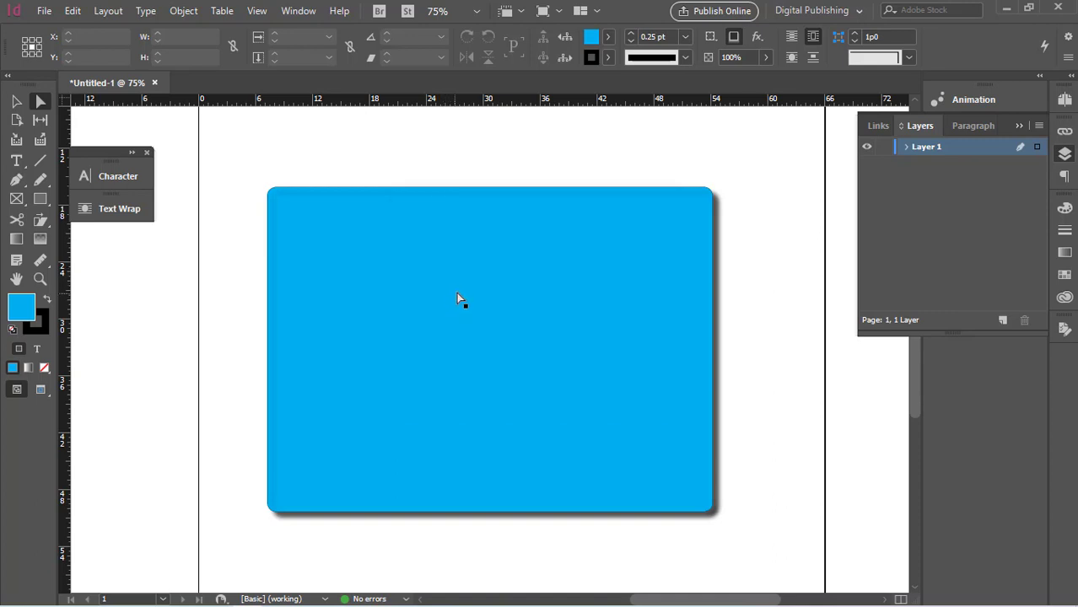
{"action": "left_click", "coordinate": [1045, 47]}
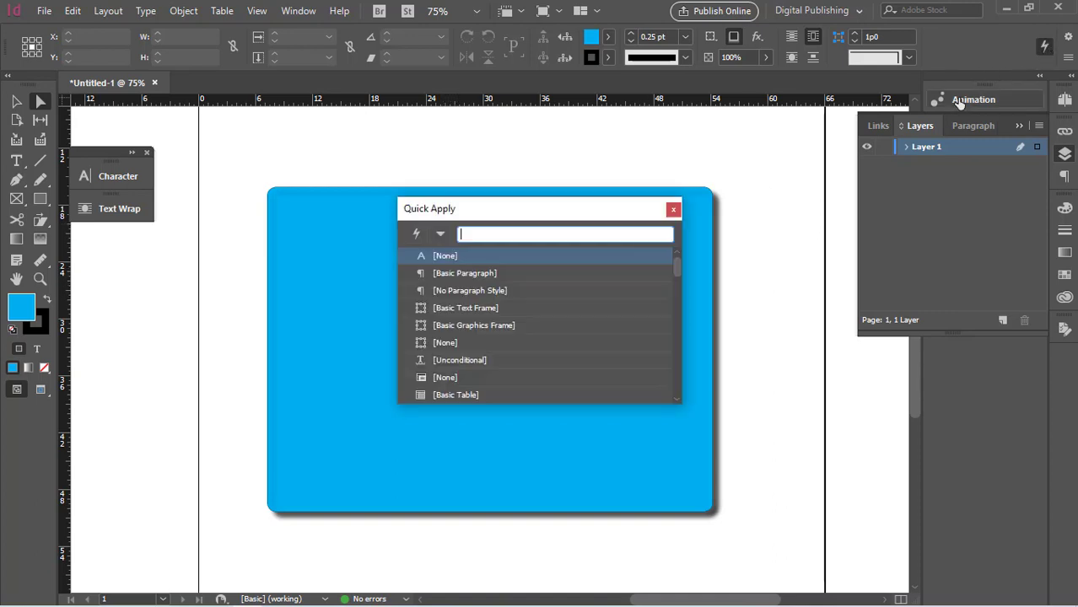
{"action": "left_click", "coordinate": [479, 339]}
- Reselect the blue rectangle, undo the last change, and return to the Selection tool
{"action": "left_click", "coordinate": [599, 279]}
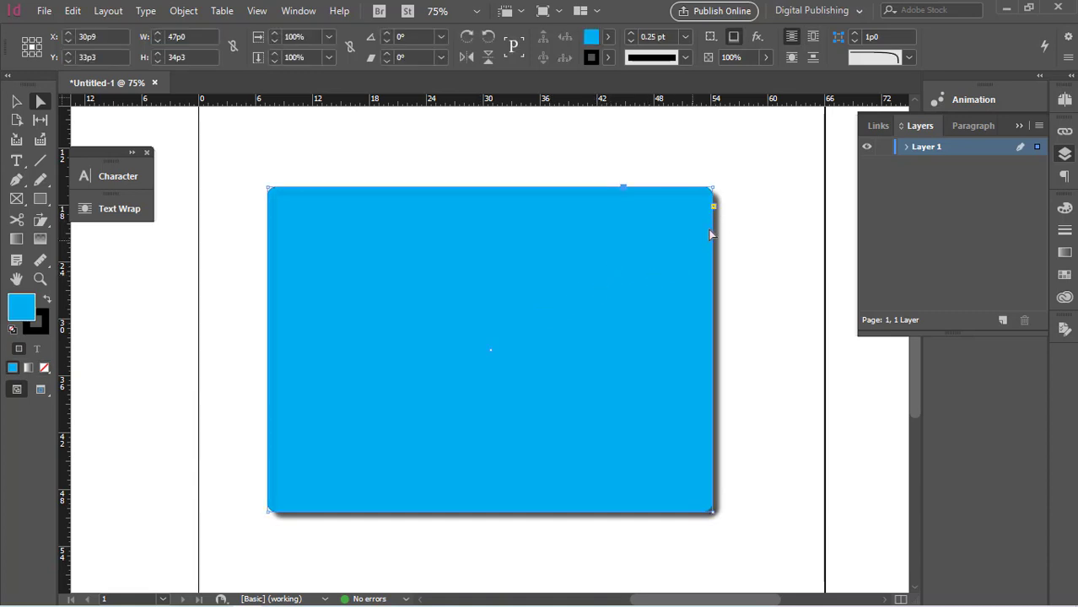
{"action": "key", "text": "ctrl+z"}
{"action": "left_click", "coordinate": [16, 101]}
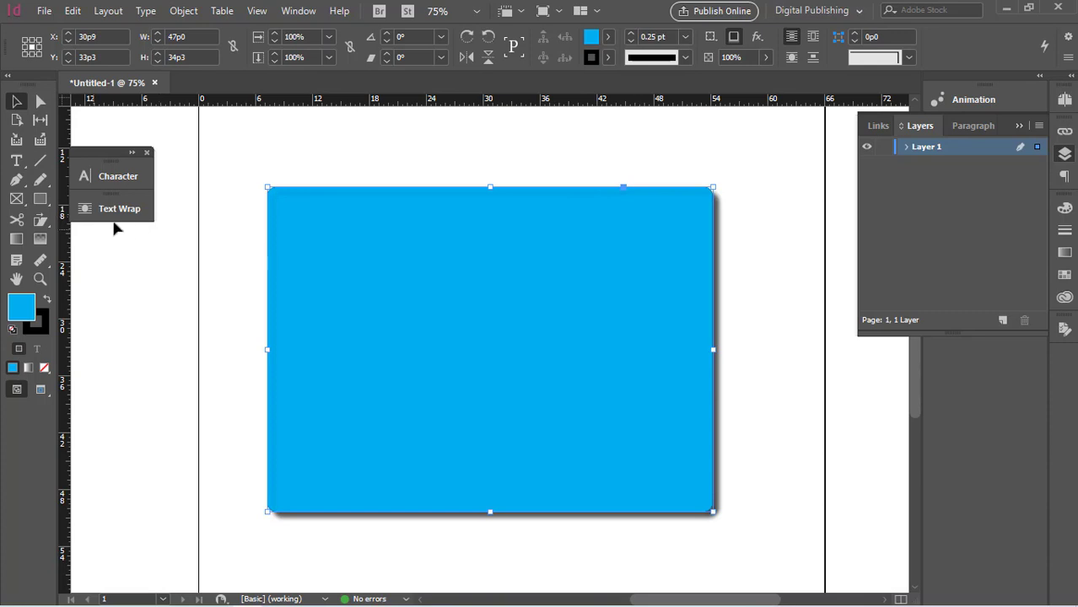